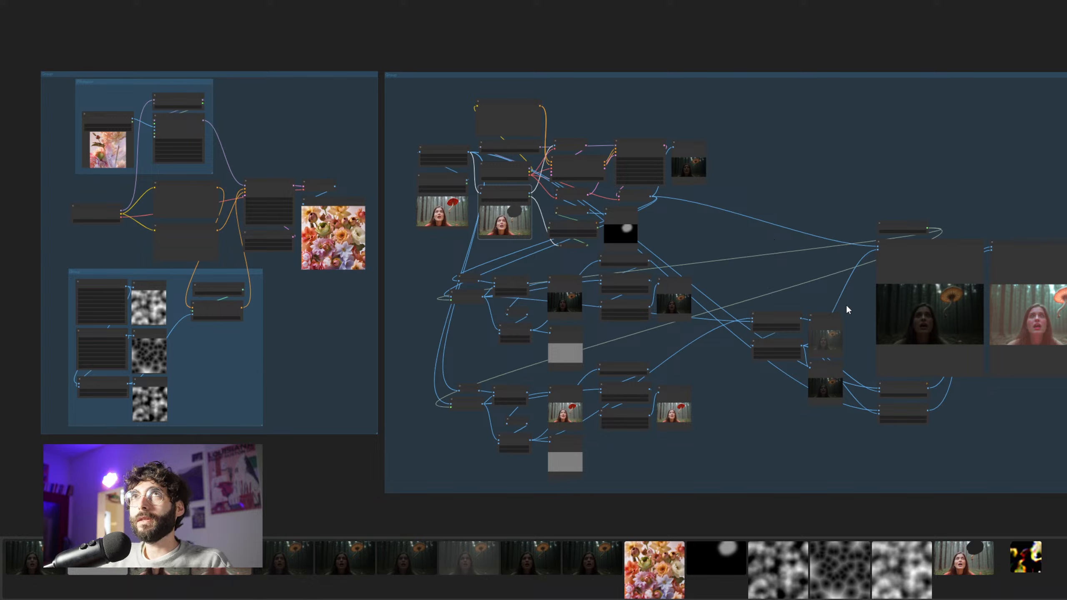
Bypass all nodes in the large group that processes the portrait images of the woman in the forest
drag(766, 238, 779, 237)
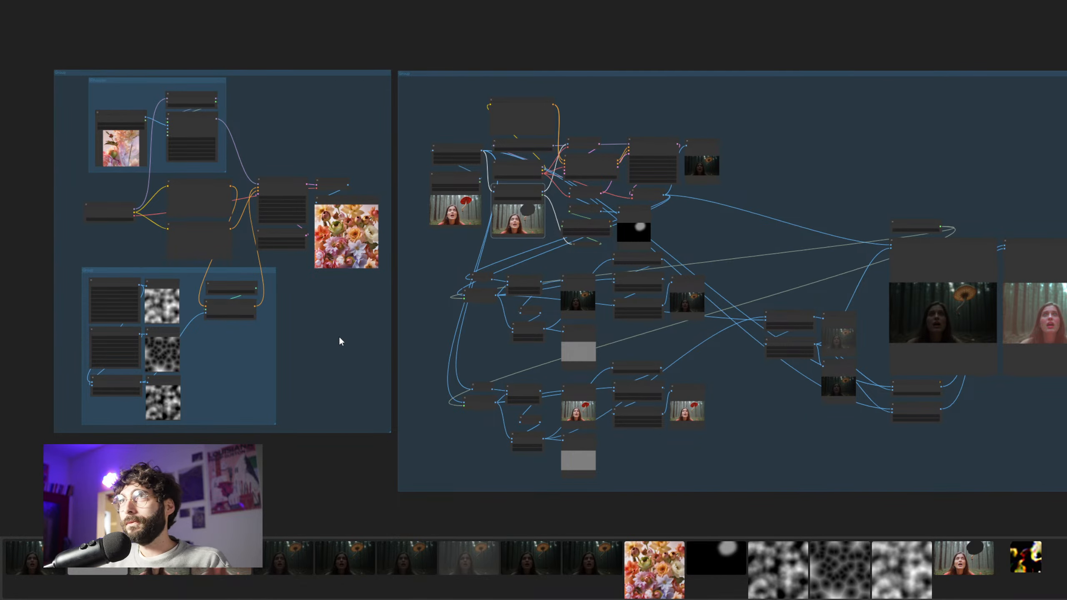
drag(348, 338, 654, 344)
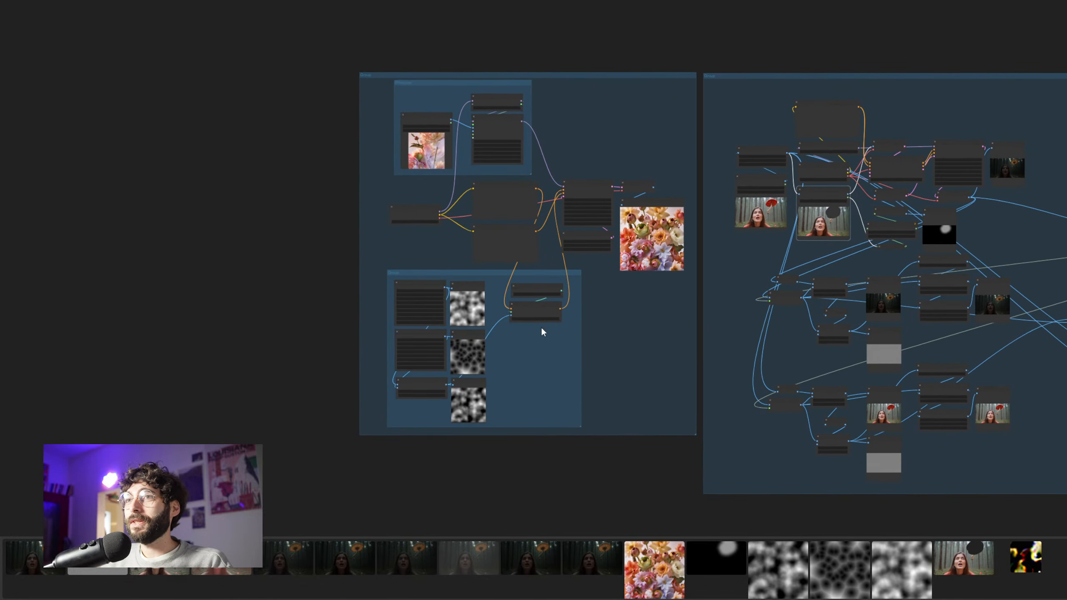
scroll(336, 282, up, 6)
scroll(339, 276, down, 2)
drag(339, 272, 282, 297)
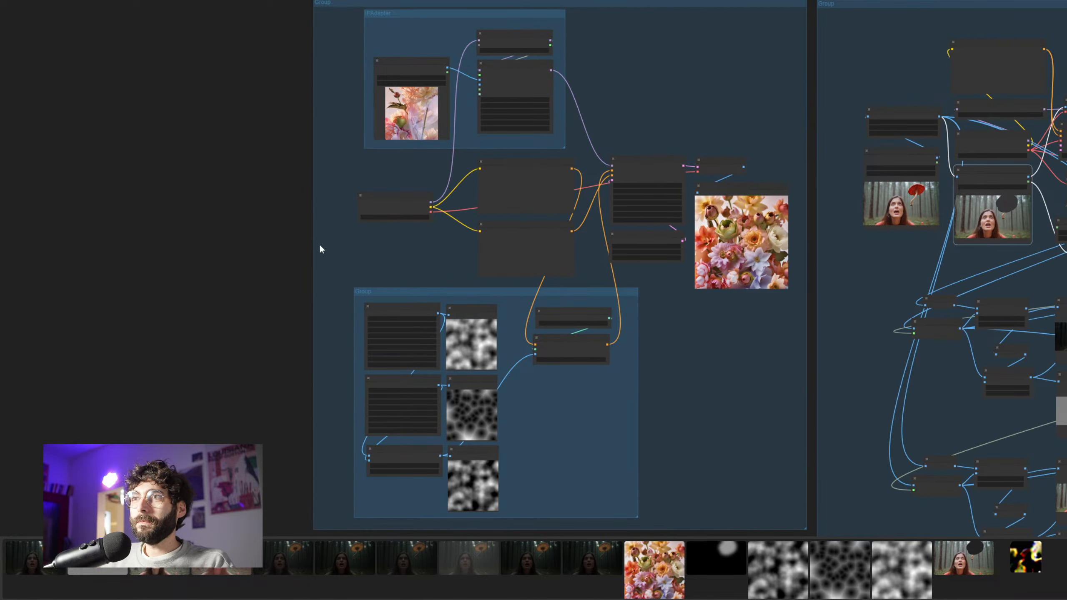
right_click(887, 272)
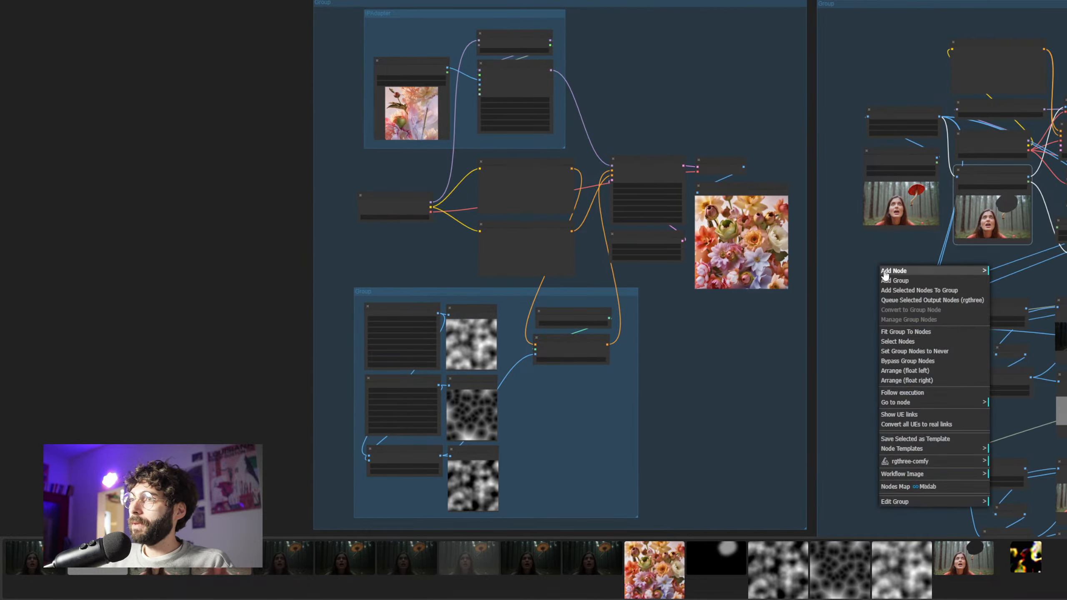
click(918, 363)
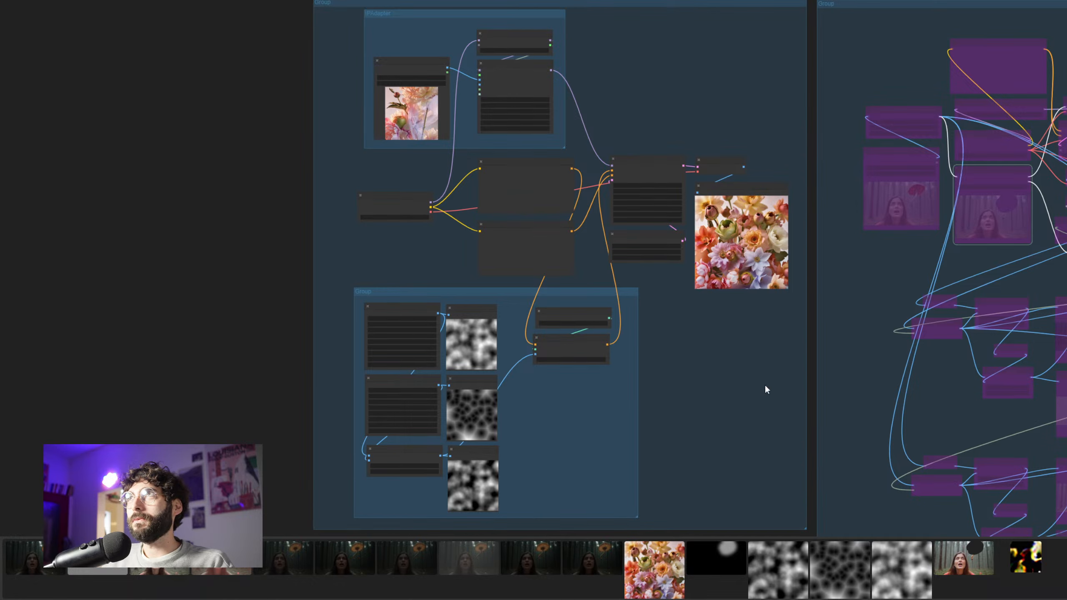
Enter "nsfw" as the negative prompt in the lower CLIP Text Encode node of the flower generation group
mouse_move(825, 390)
mouse_down()
mouse_move(839, 379)
mouse_move(831, 382)
mouse_up()
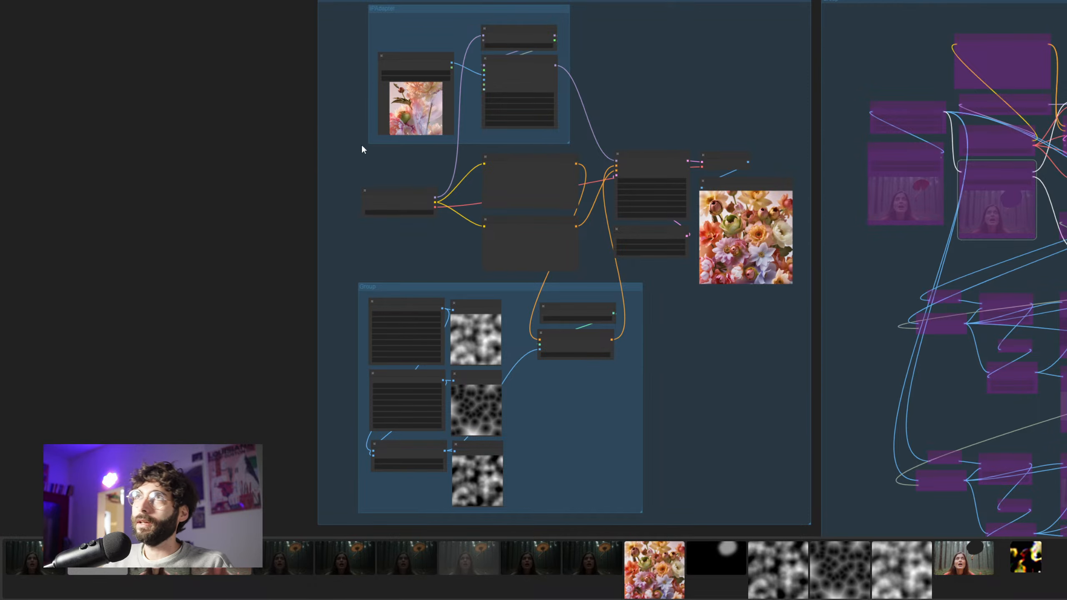
scroll(506, 213, up, 4)
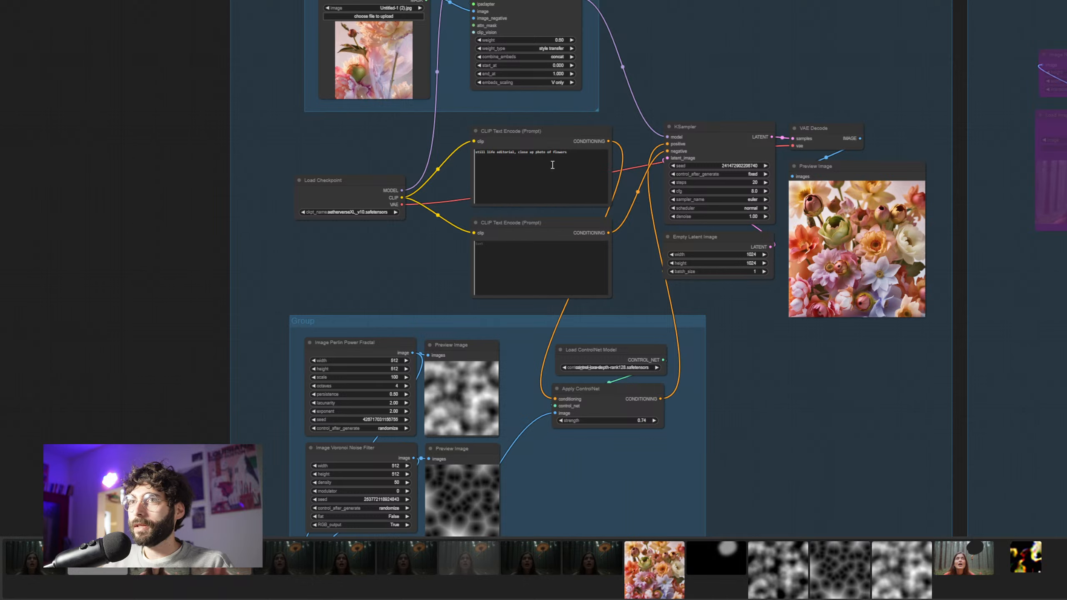
click(520, 248)
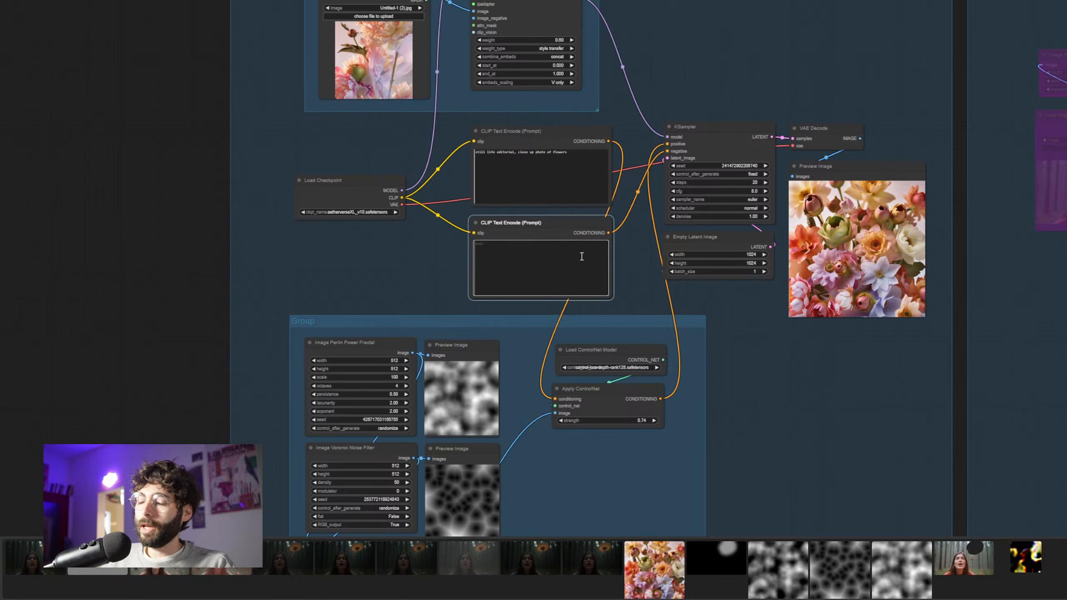
text(nsfw)
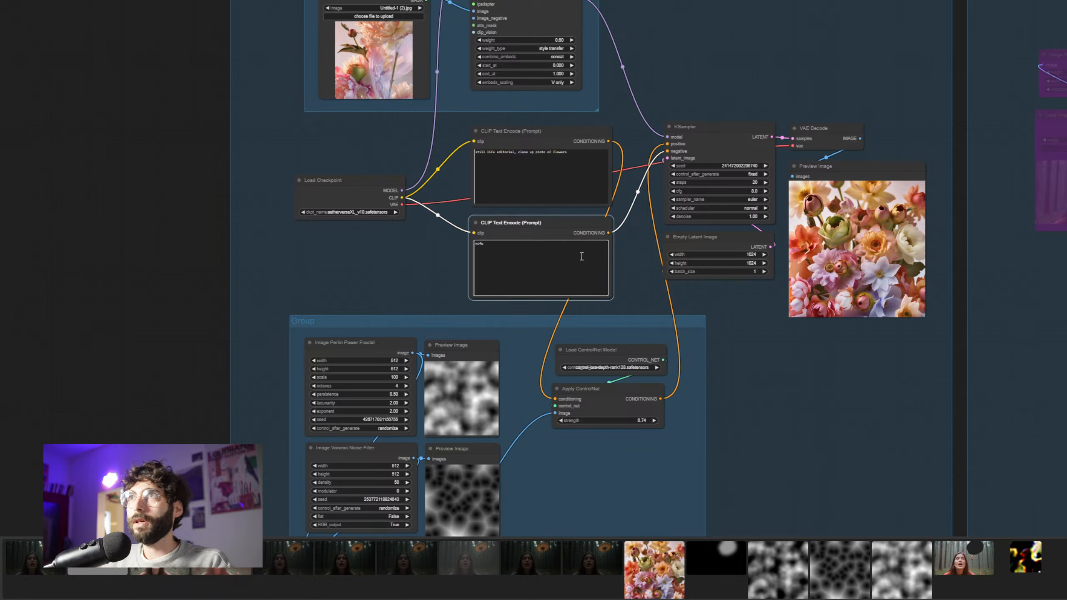
click(416, 293)
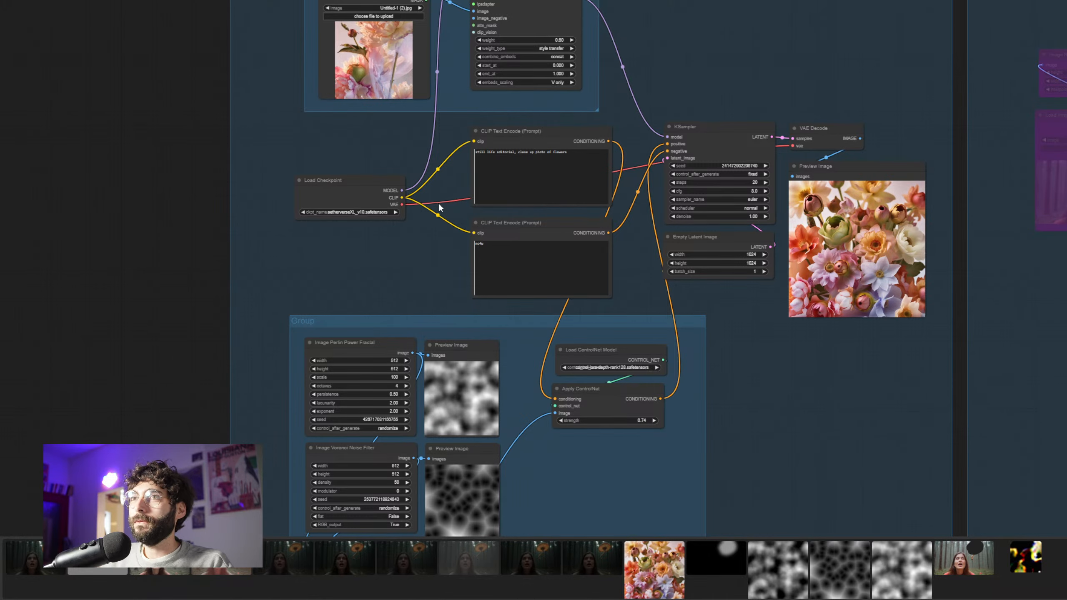
Examine the checkpoint, prompt, sampler and latent image nodes, along with the noise group that feeds the ControlNet
scroll(431, 269, up, 2)
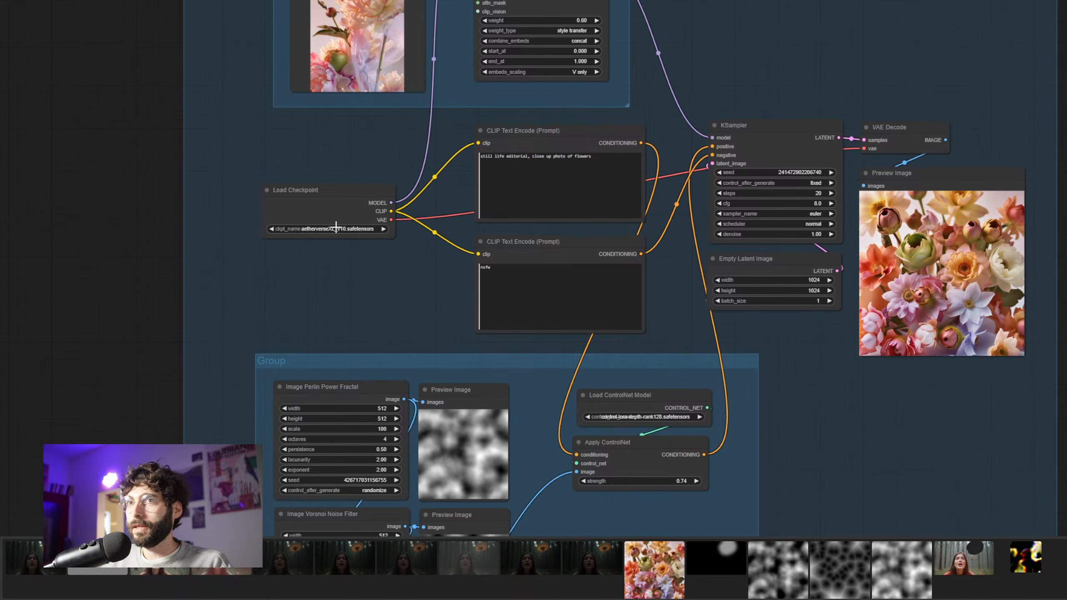
drag(362, 280, 360, 286)
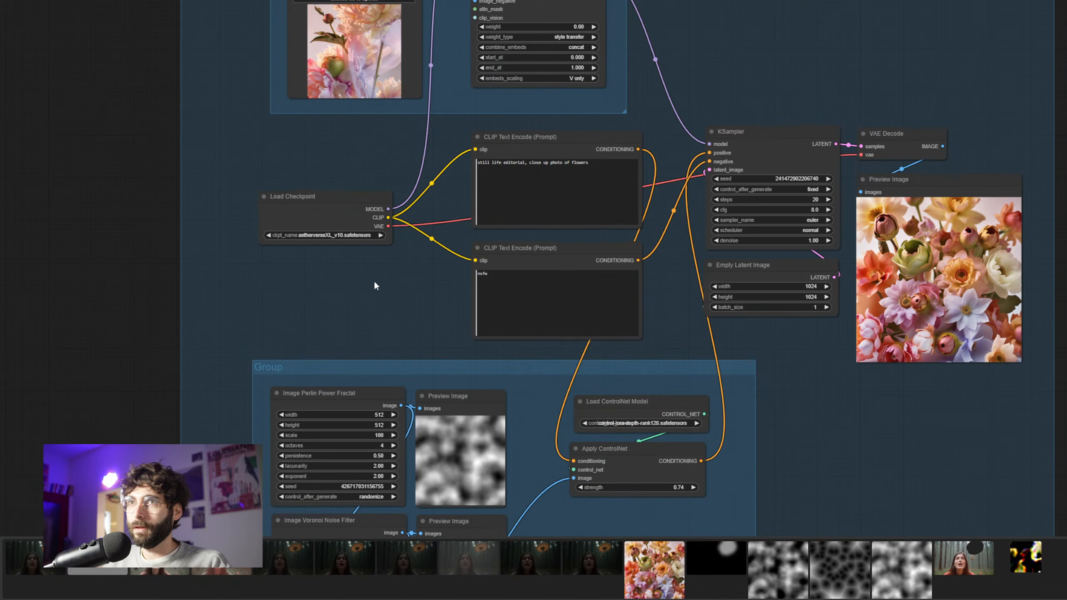
drag(394, 262, 348, 275)
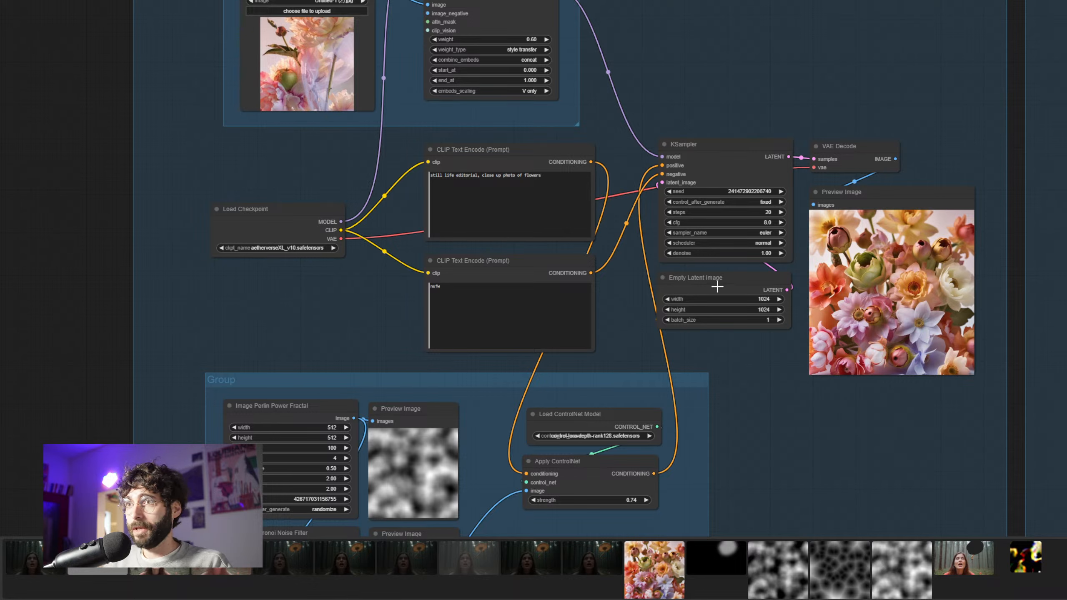
drag(721, 287, 722, 288)
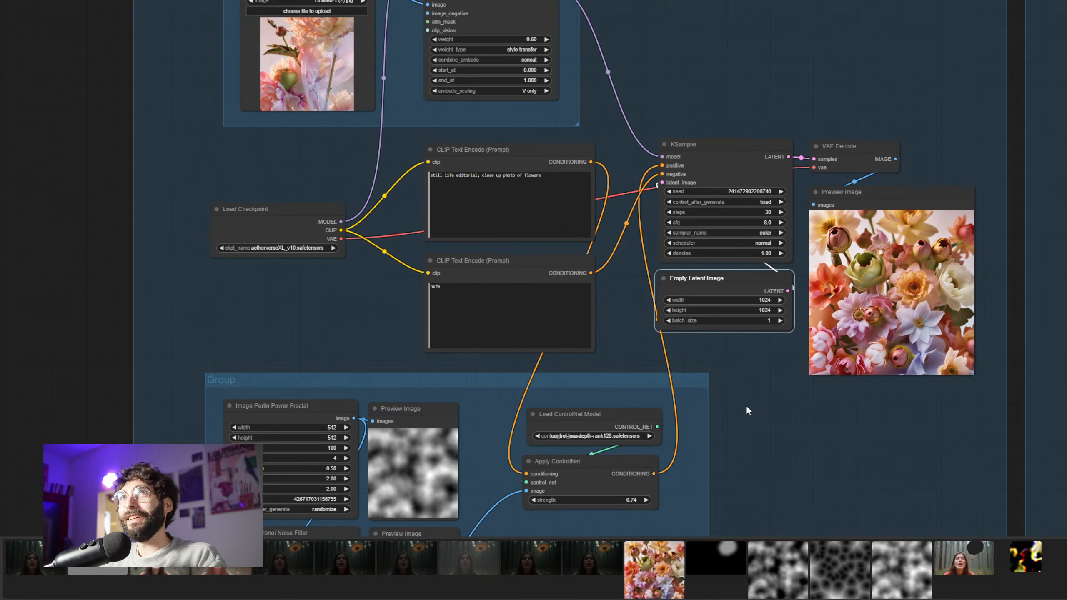
drag(748, 411, 803, 333)
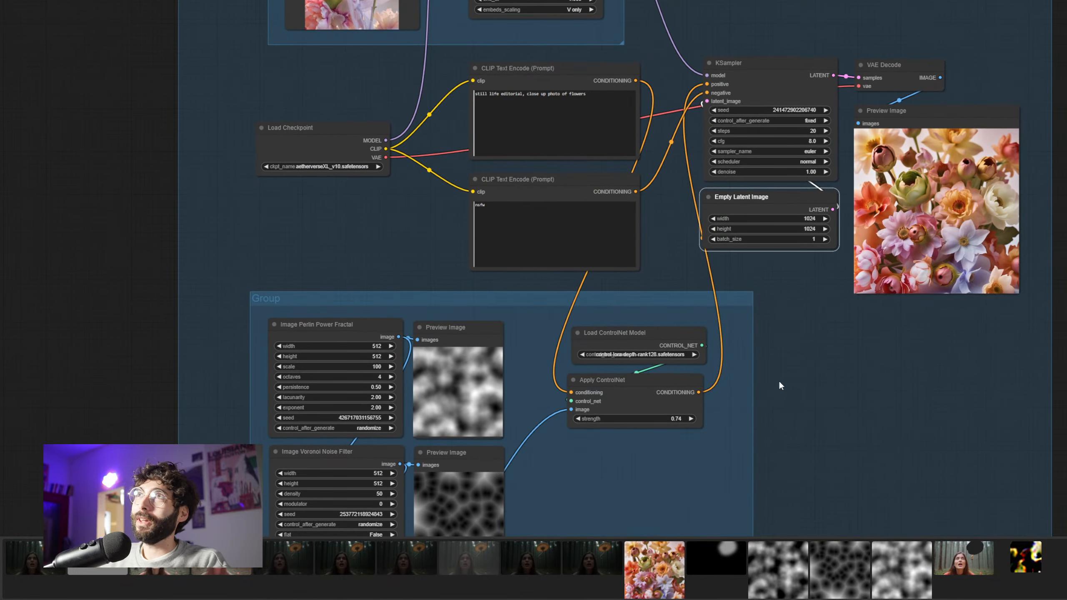
drag(779, 381, 780, 202)
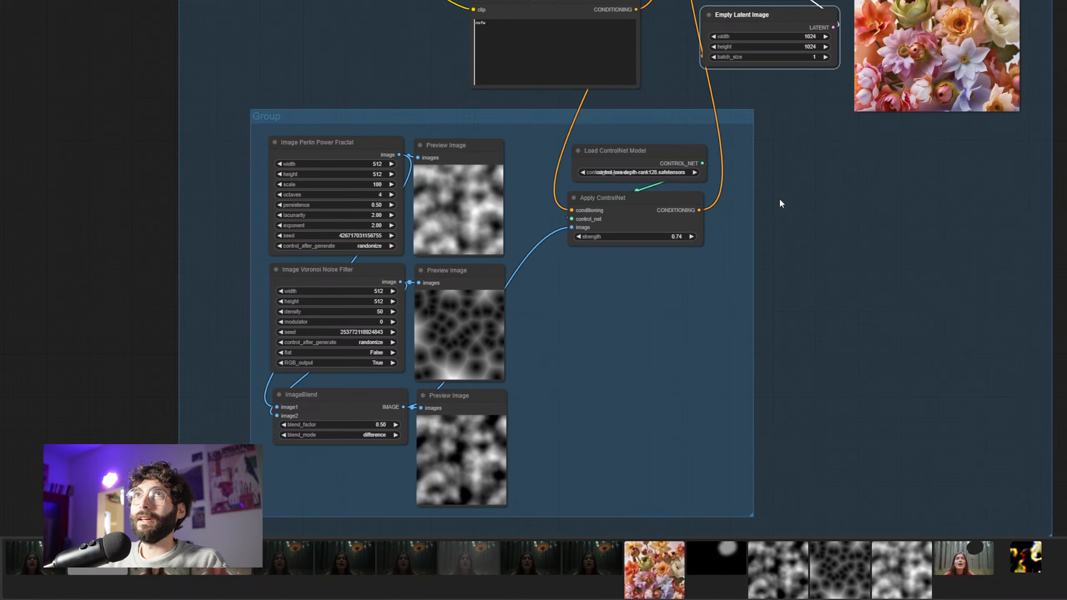
drag(780, 200, 779, 190)
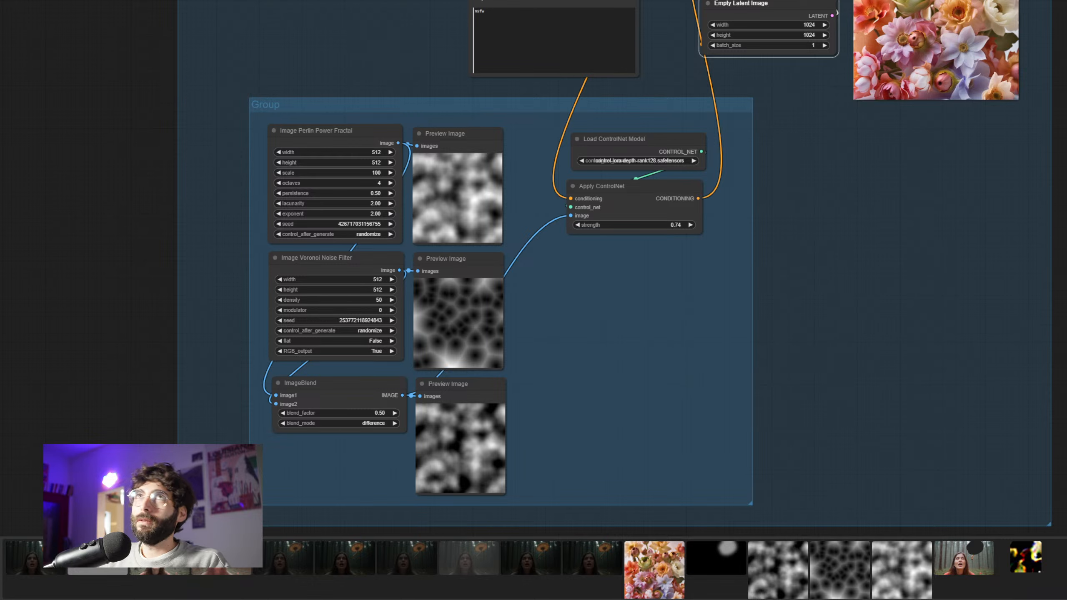
click(794, 267)
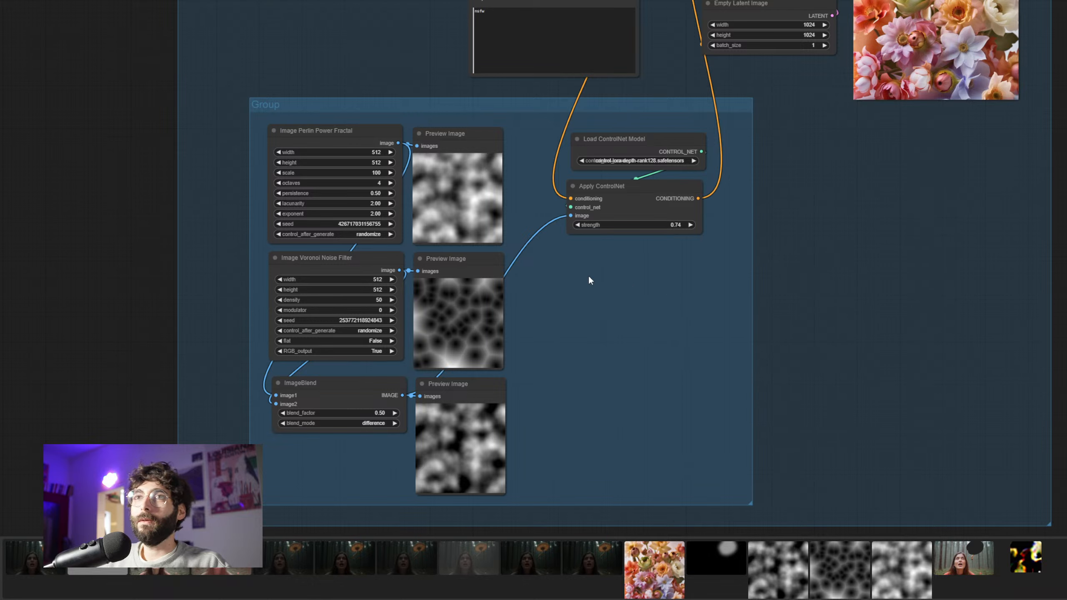
Shift the three Preview Image nodes slightly away from the Perlin Power Fractal, Voronoi Noise Filter and ImageBlend nodes they display
click(357, 130)
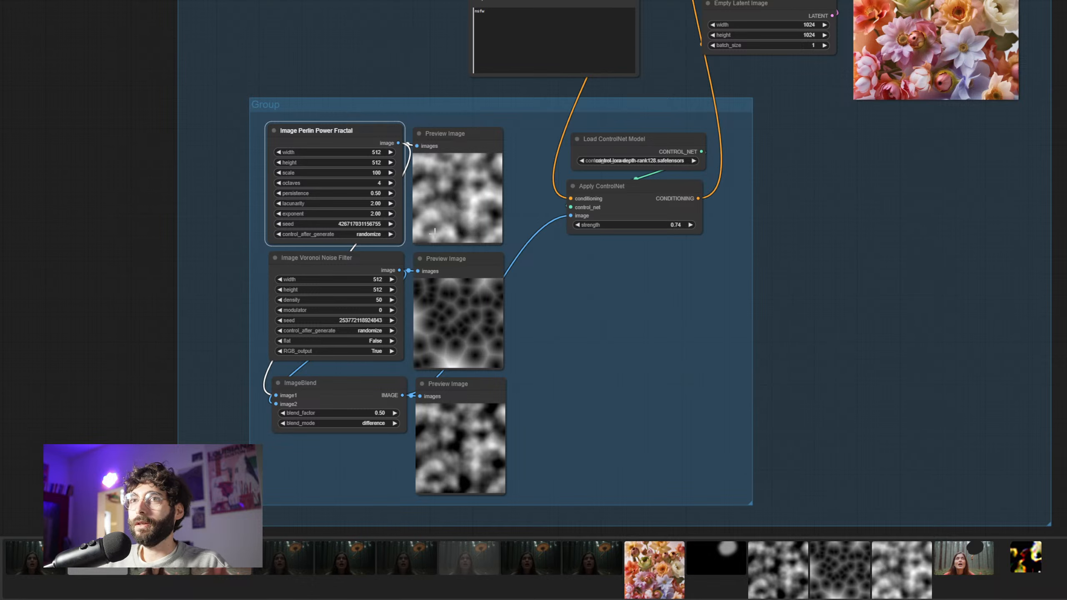
click(365, 257)
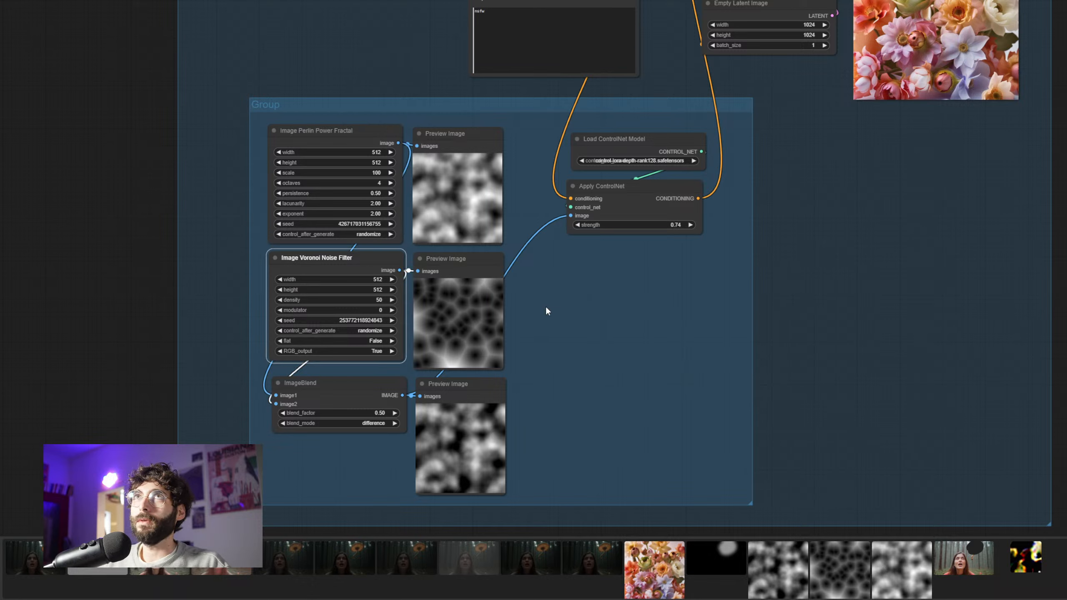
click(484, 261)
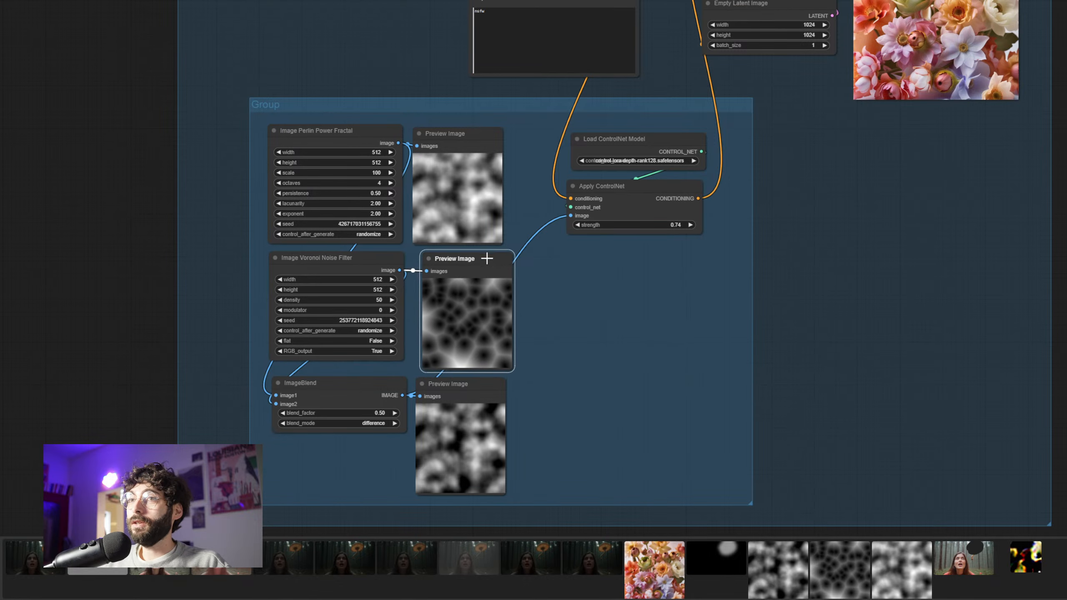
drag(478, 183, 484, 179)
drag(476, 256, 473, 252)
click(552, 288)
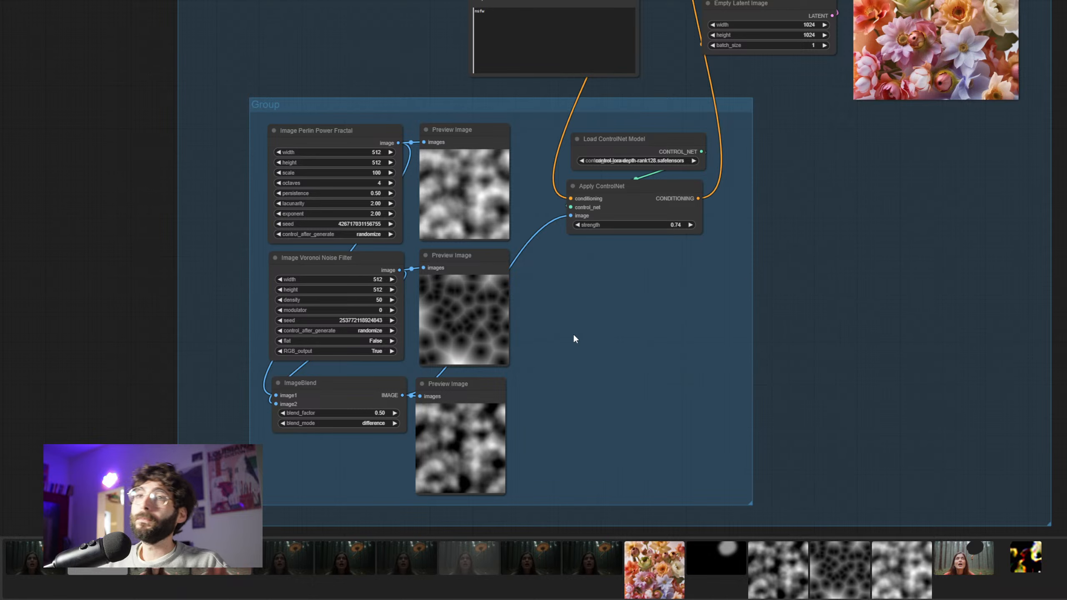
drag(467, 268, 471, 270)
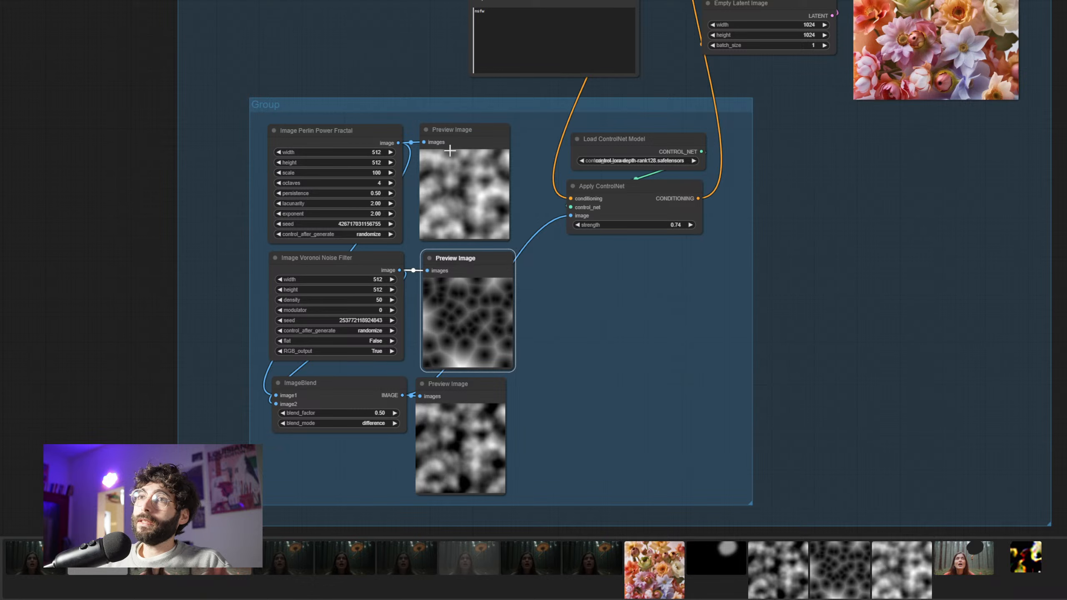
drag(451, 142, 455, 143)
drag(450, 257, 450, 257)
drag(457, 147, 458, 148)
drag(470, 257, 468, 257)
drag(455, 136, 454, 133)
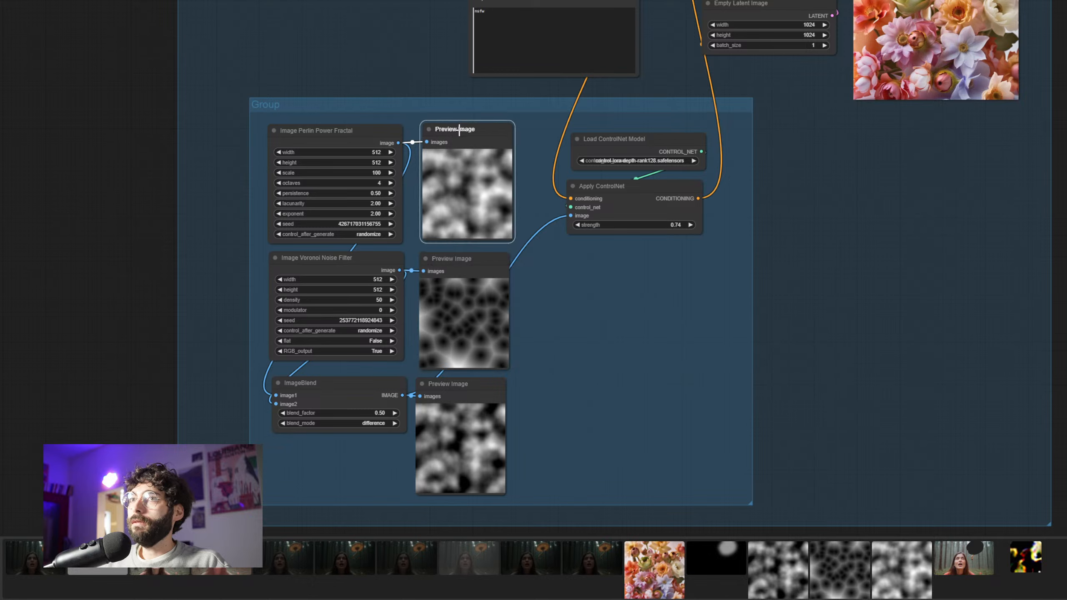
drag(473, 381, 476, 382)
click(610, 398)
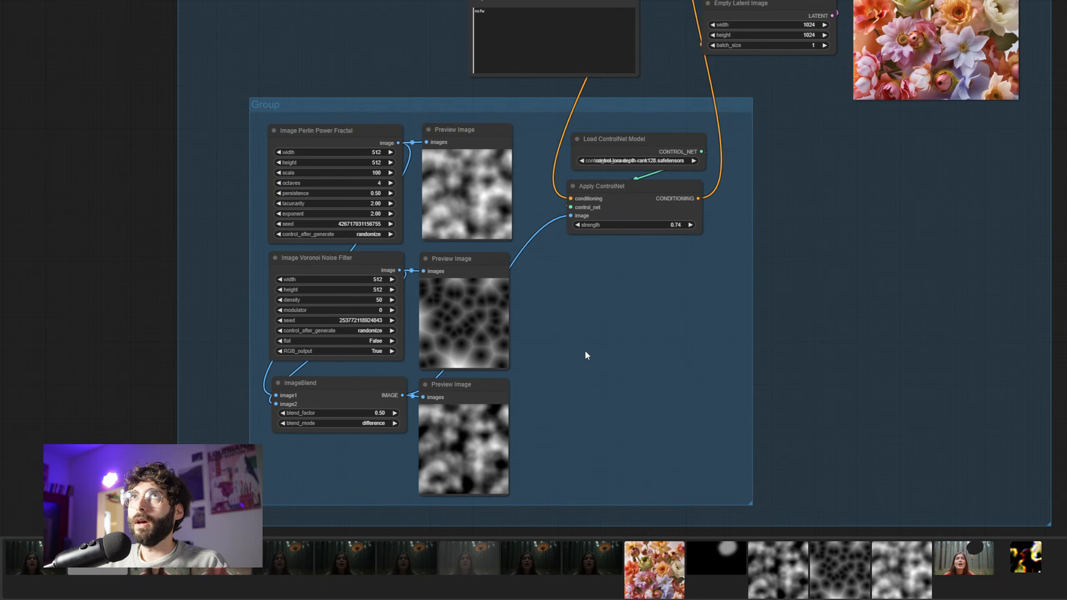
Adjust the positions of the Load ControlNet Model, Apply ControlNet and ImageBlend preview nodes slightly within the noise group
drag(688, 313, 632, 344)
drag(574, 215, 577, 216)
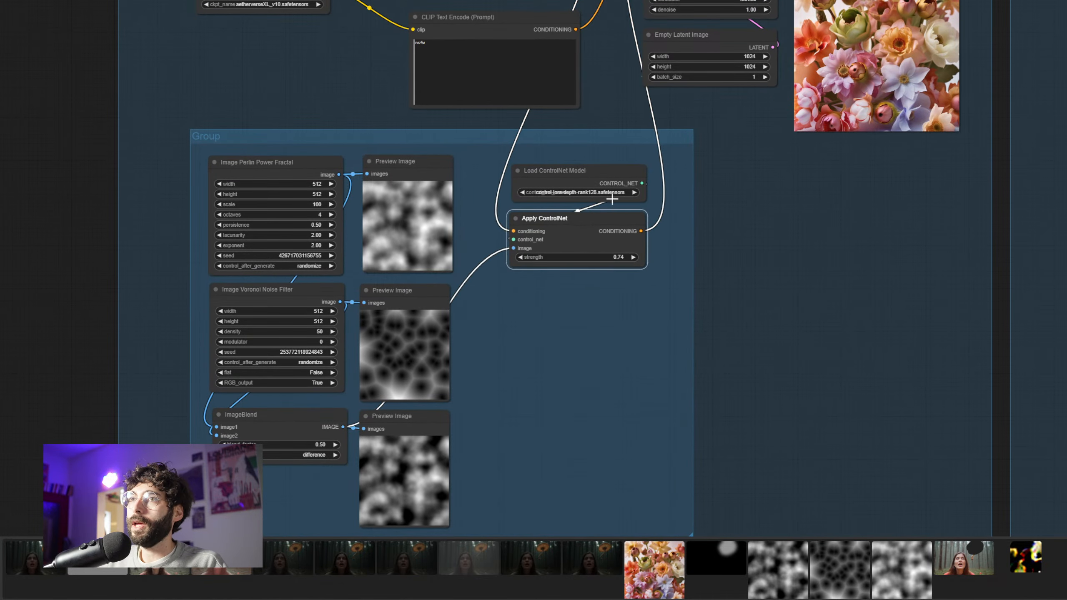
drag(593, 171, 591, 173)
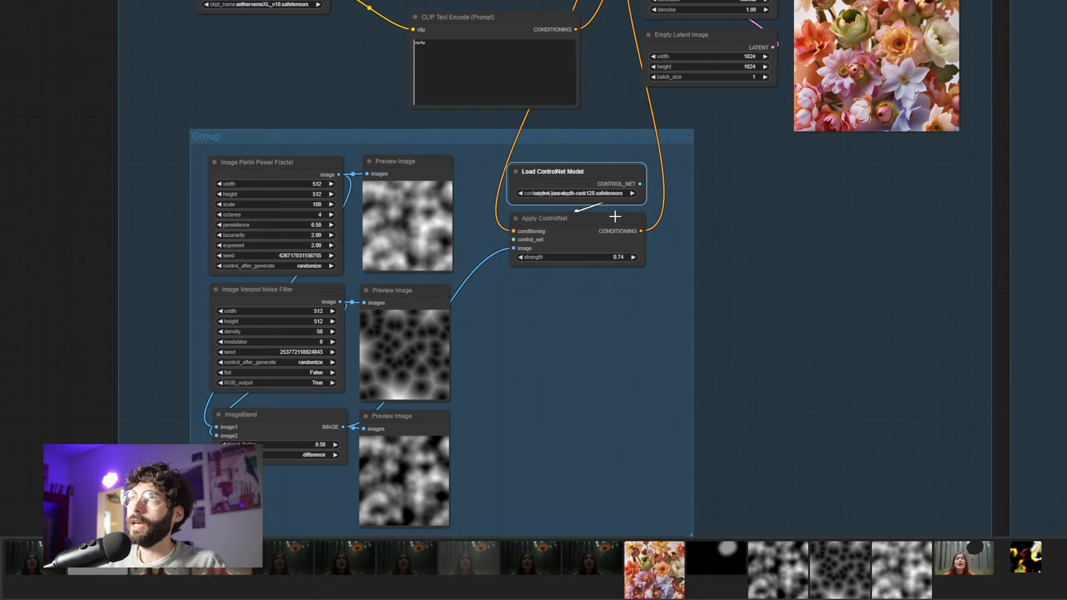
drag(598, 171, 597, 174)
click(589, 288)
drag(614, 315, 616, 301)
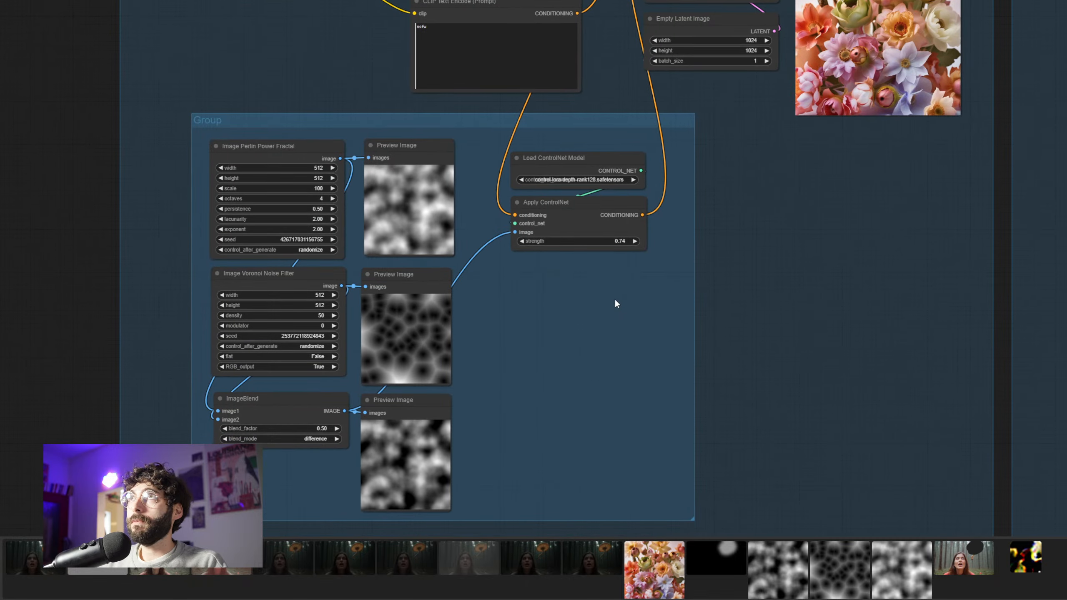
mouse_move(423, 406)
mouse_down()
mouse_move(441, 400)
mouse_move(429, 404)
mouse_up()
drag(575, 210, 577, 210)
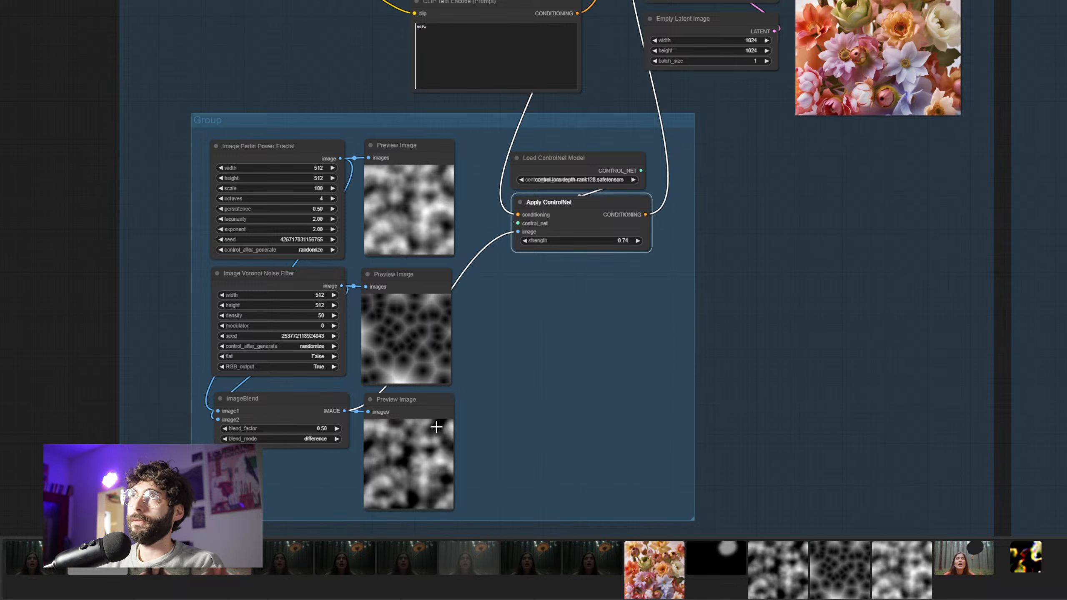
click(577, 311)
drag(570, 203, 565, 206)
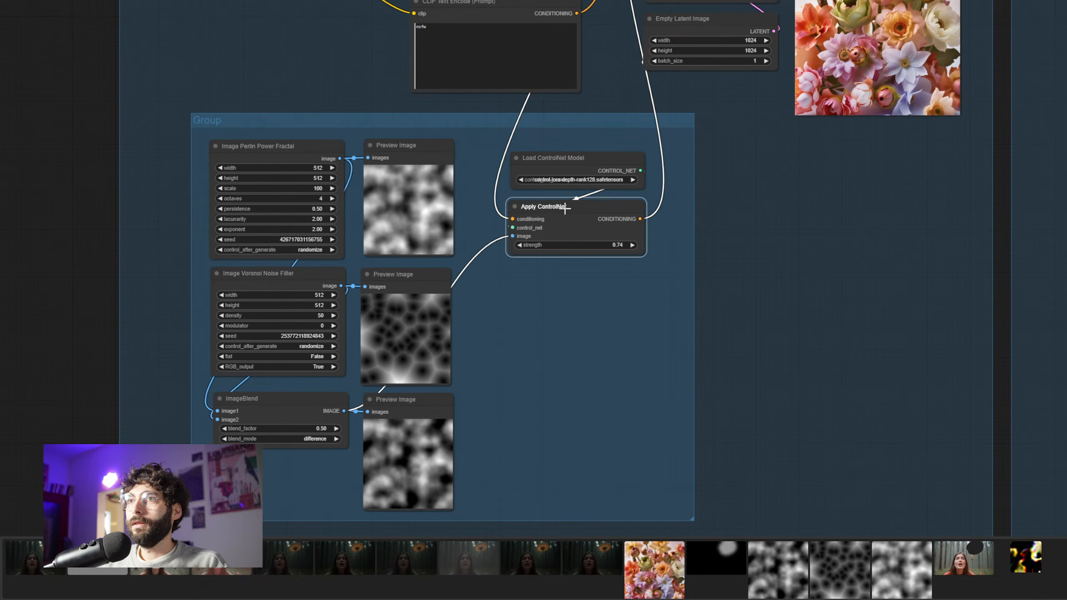
click(744, 225)
Try bypassing all nodes in the outer flower generation group, and reactivate them
drag(757, 207, 719, 445)
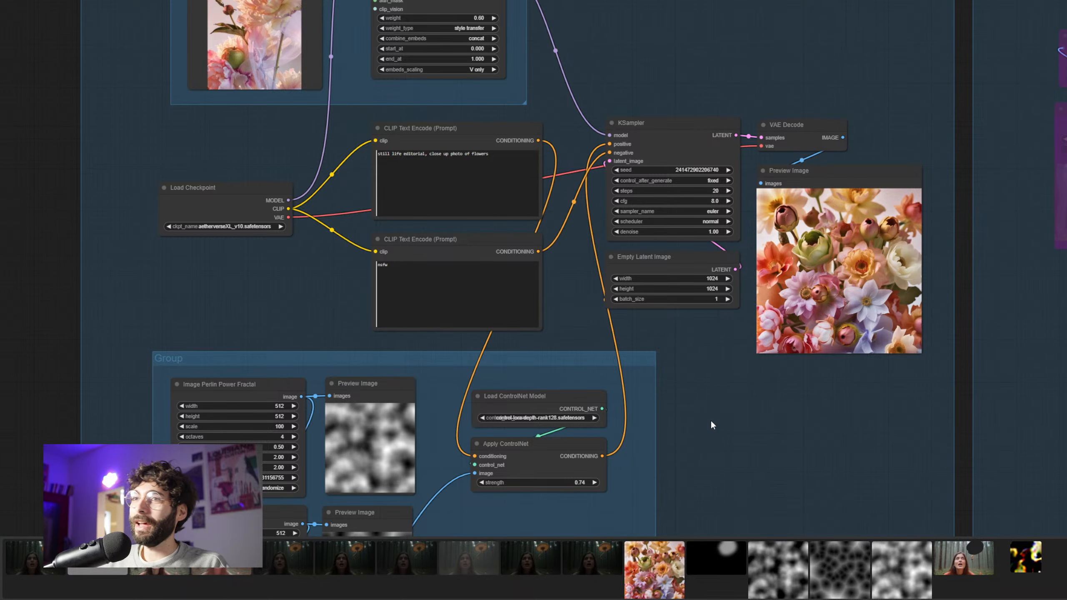
drag(710, 419, 716, 366)
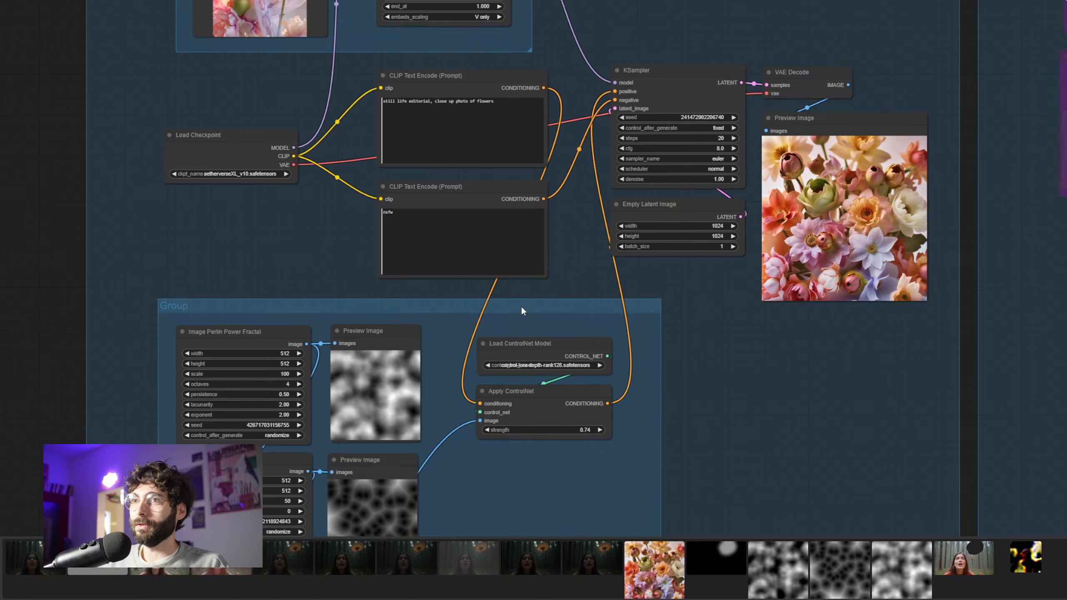
drag(706, 303, 729, 226)
right_click(433, 235)
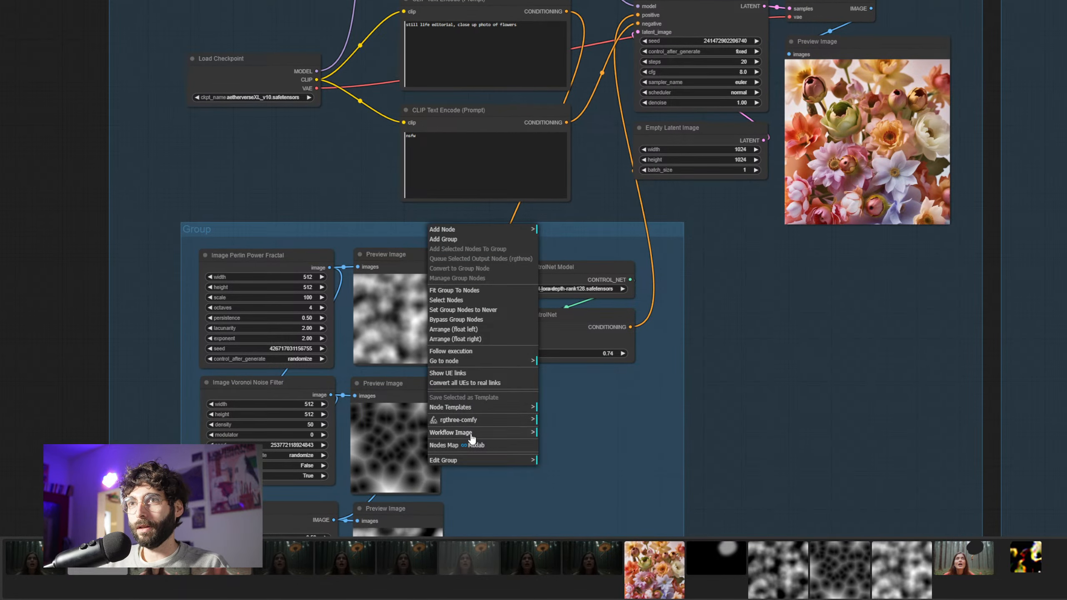
click(456, 319)
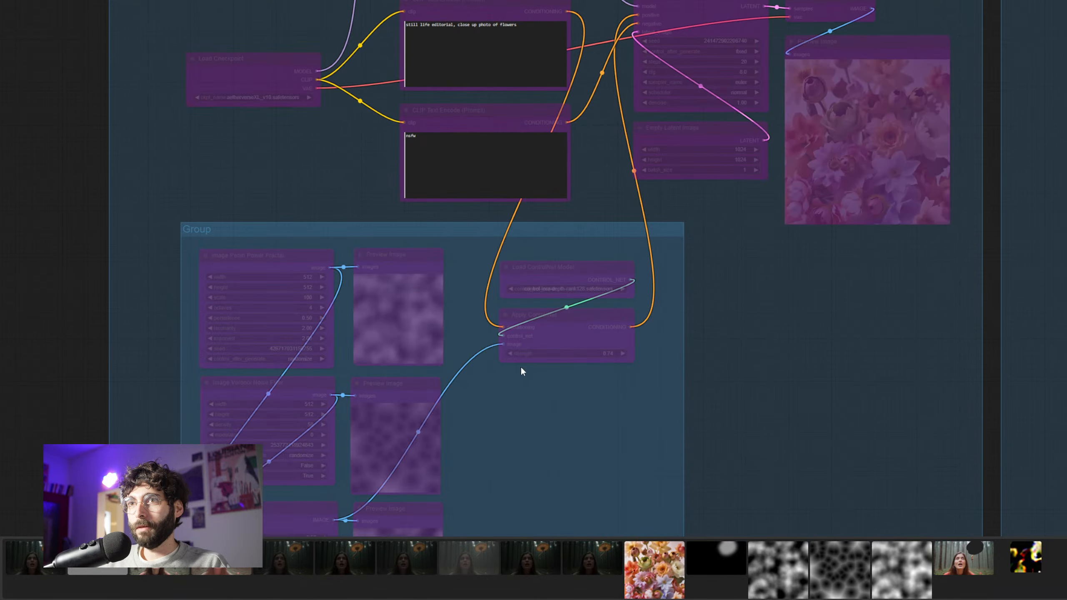
scroll(672, 376, down, 3)
right_click(437, 252)
click(462, 332)
Remove the outer group surrounding the flower generation nodes while keeping the nodes themselves
drag(530, 273, 482, 298)
right_click(331, 220)
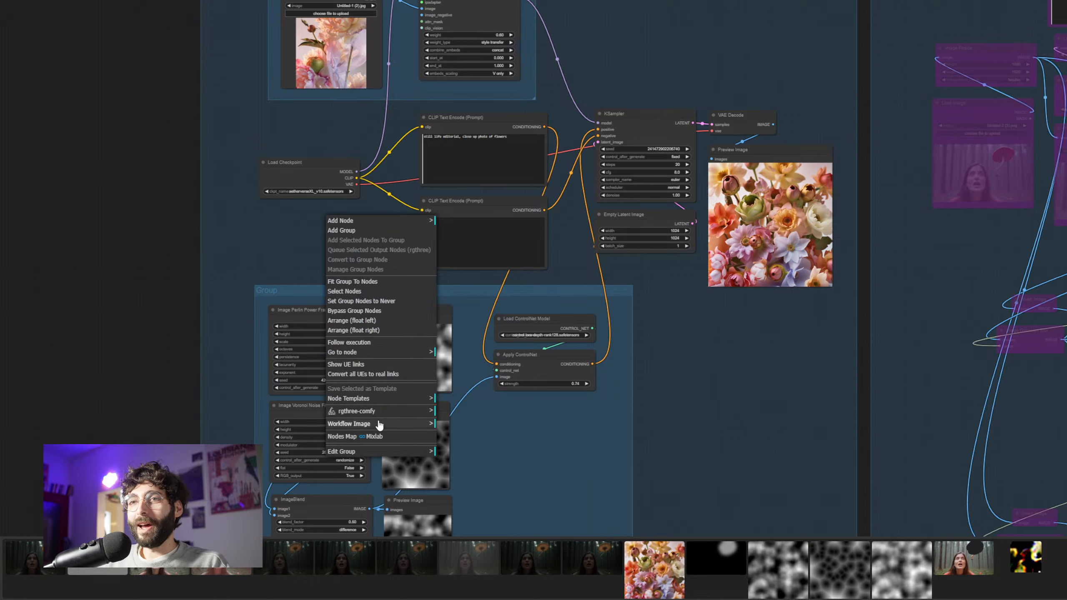
click(389, 456)
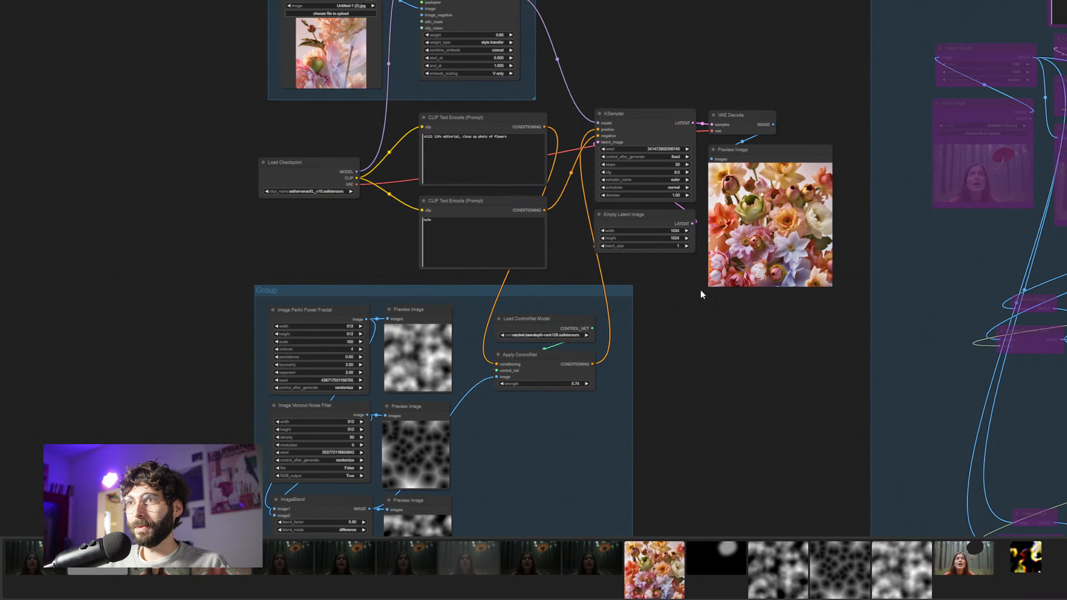
Bypass all nodes in the noise and ControlNet group and generate a flower image without them
right_click(541, 380)
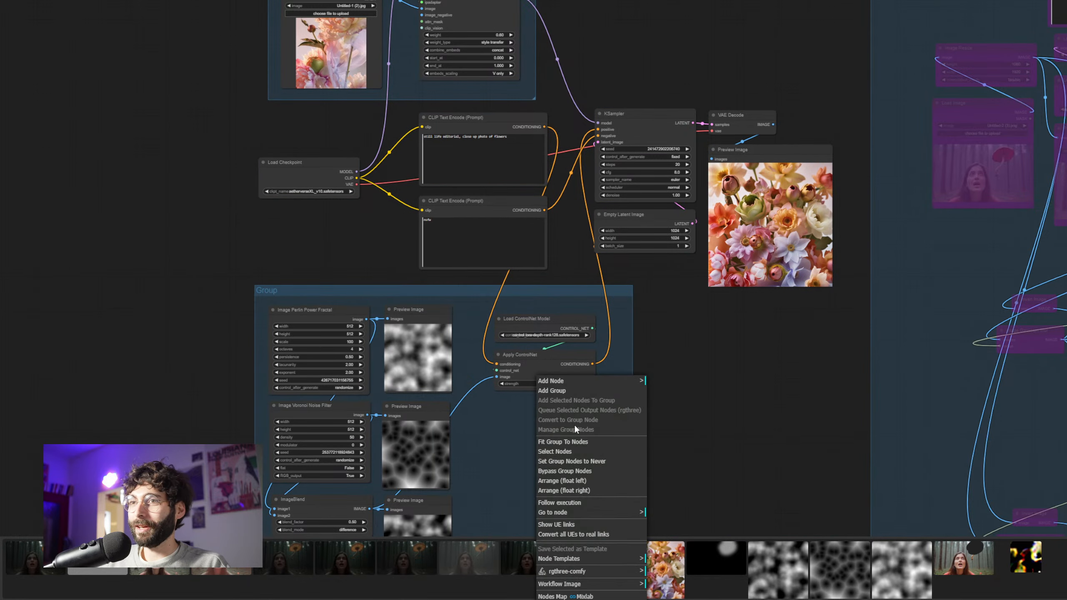
click(608, 471)
drag(688, 379, 700, 438)
scroll(700, 439, up, 3)
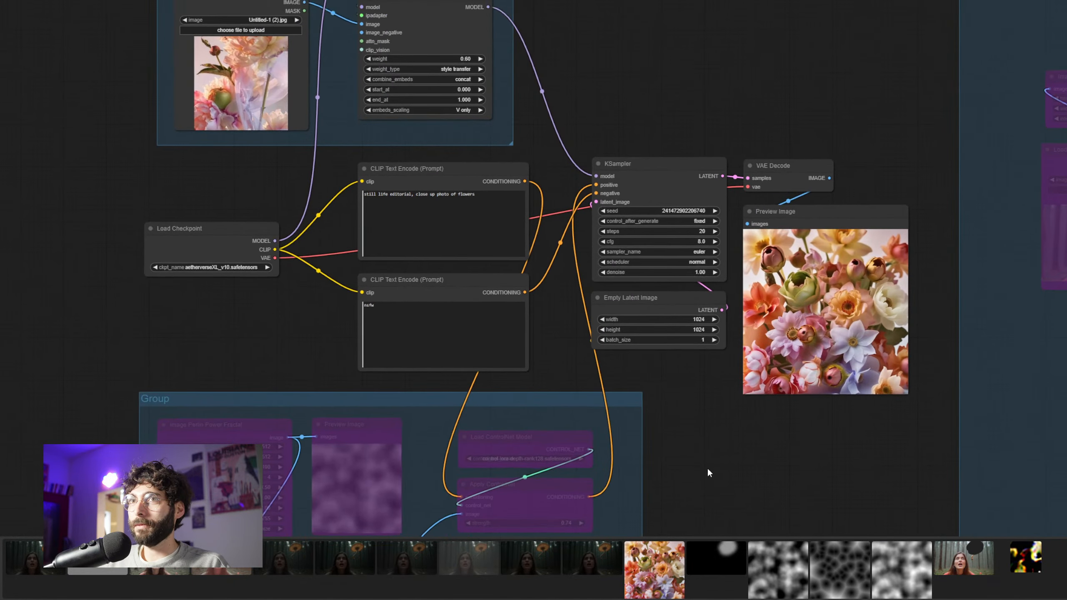
key(ctrl+Return)
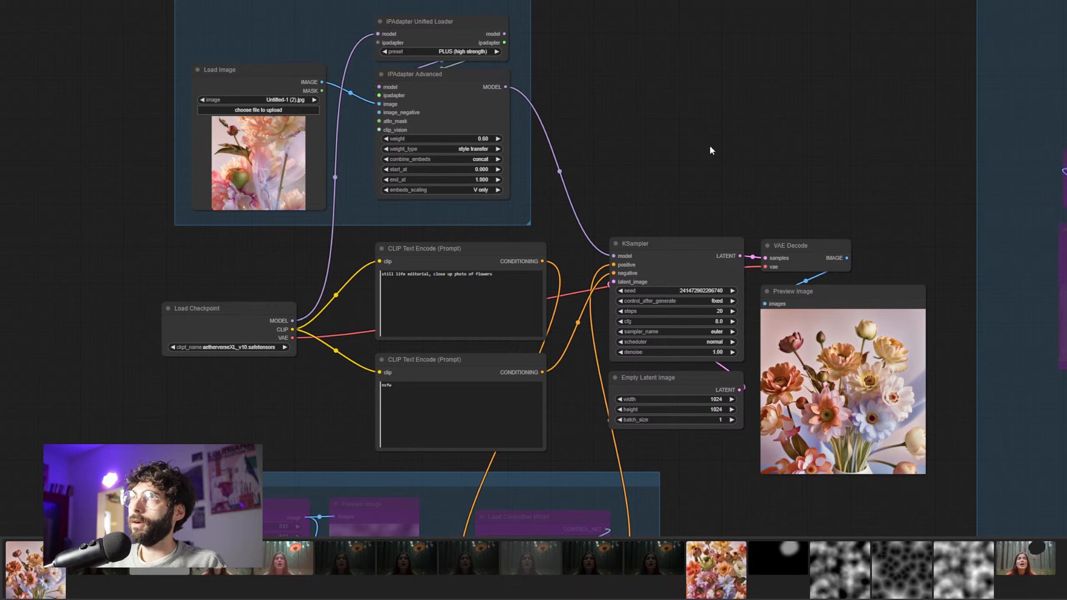
scroll(714, 150, down, 1)
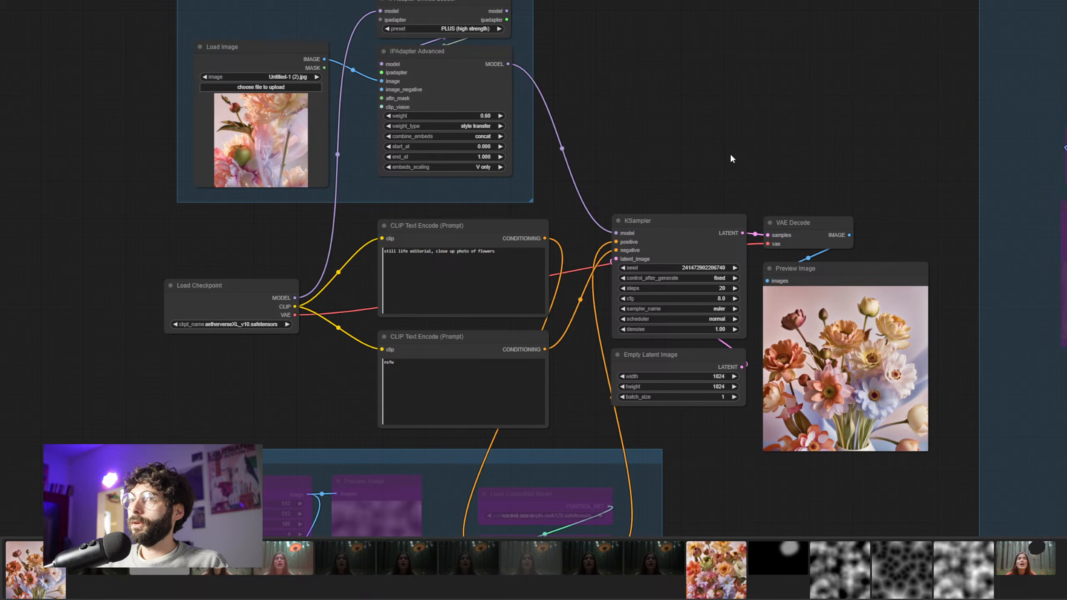
scroll(739, 150, down, 1)
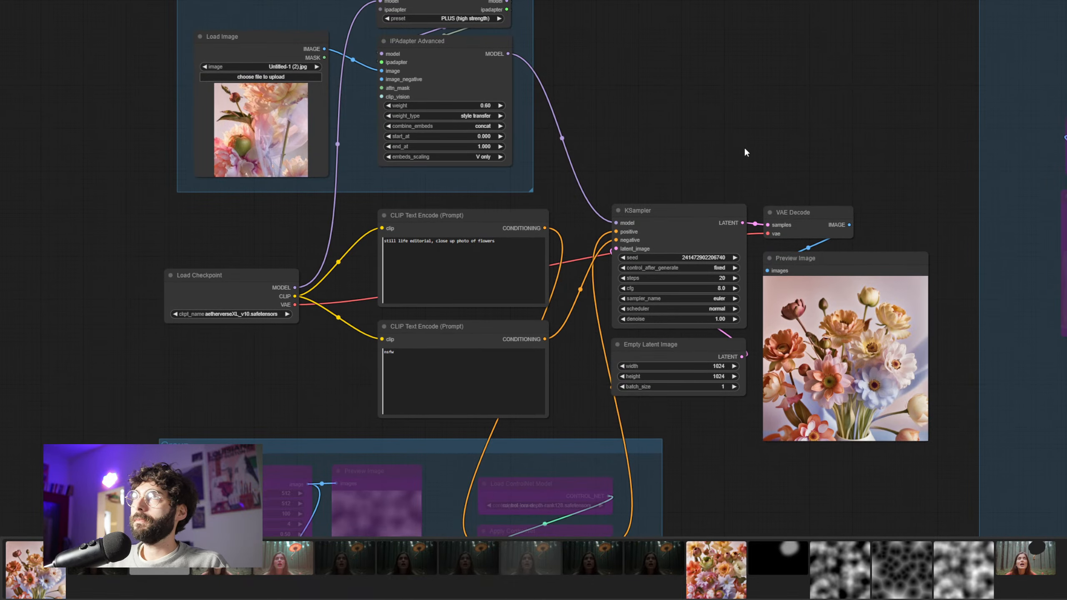
drag(742, 144, 742, 128)
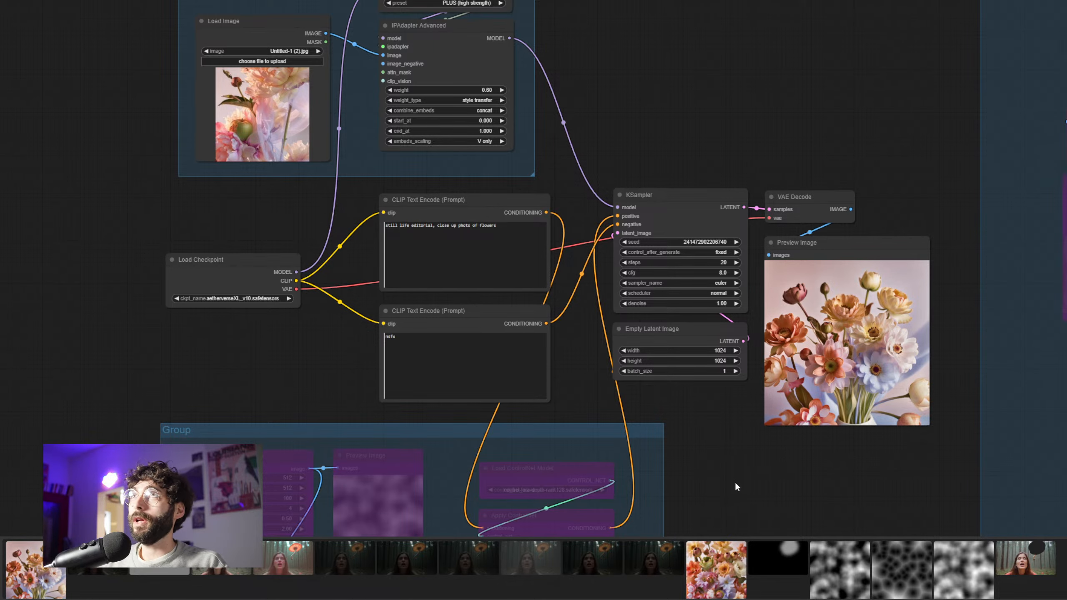
Set all nodes in the noise and ControlNet group to Always so they are active
drag(730, 474, 802, 339)
scroll(748, 371, down, 2)
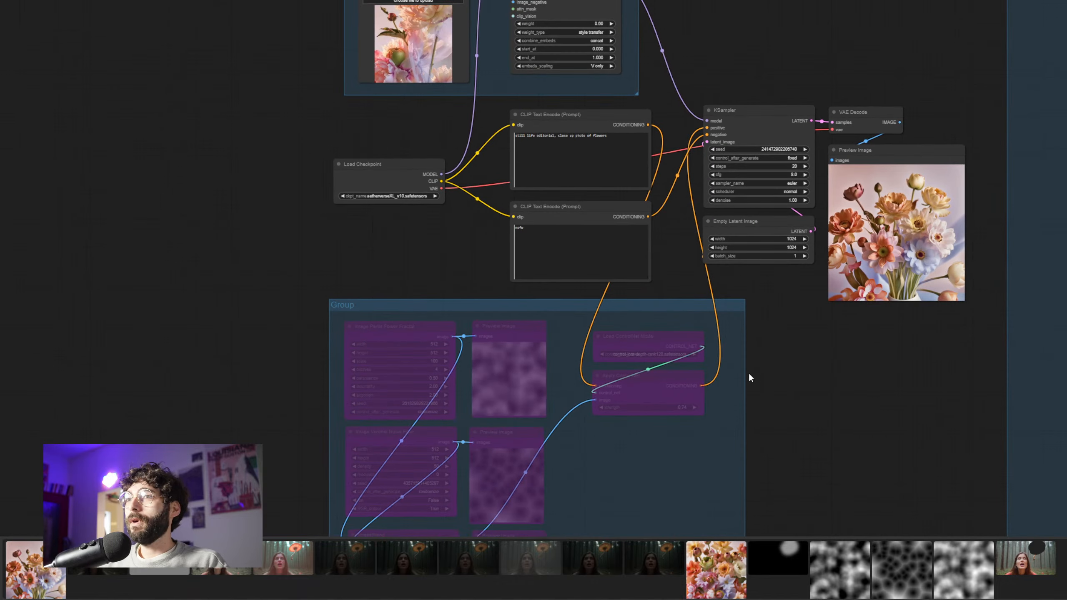
right_click(725, 379)
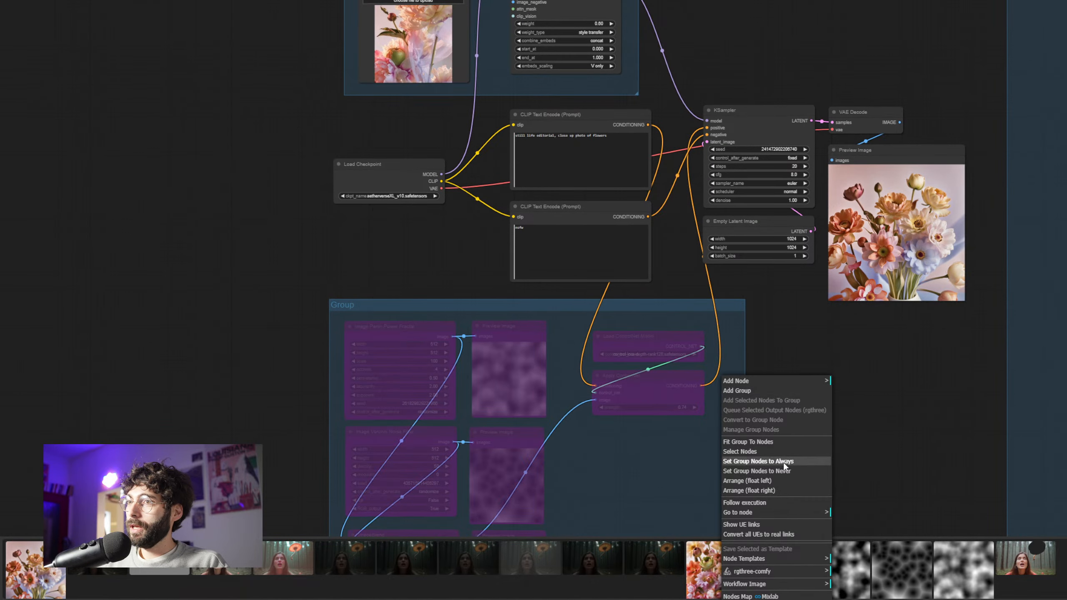
click(781, 461)
drag(870, 390, 855, 339)
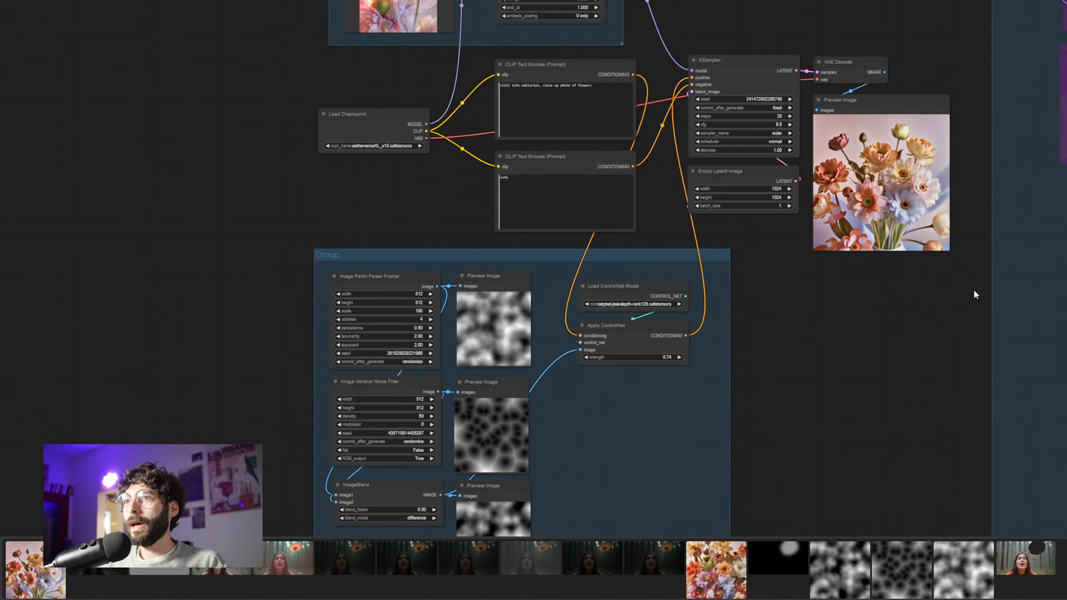
click(790, 99)
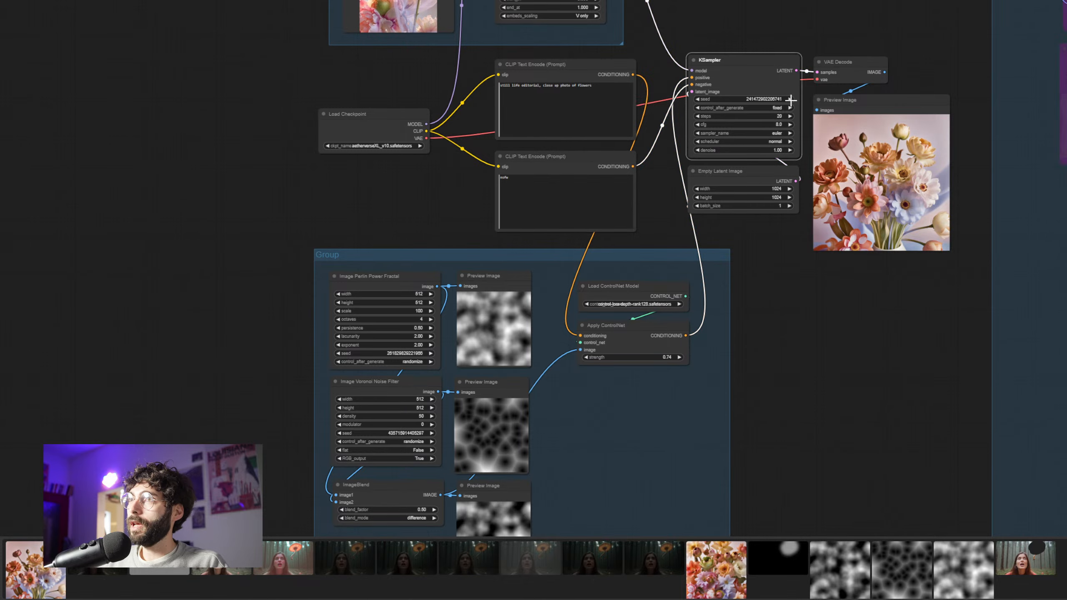
key(ctrl+Return)
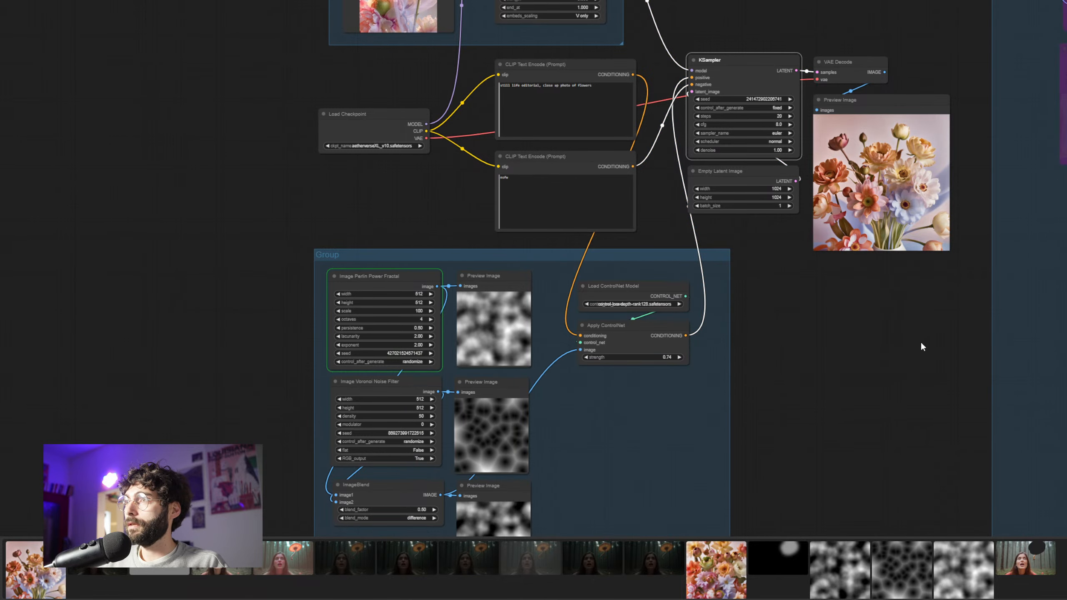
drag(864, 335, 869, 343)
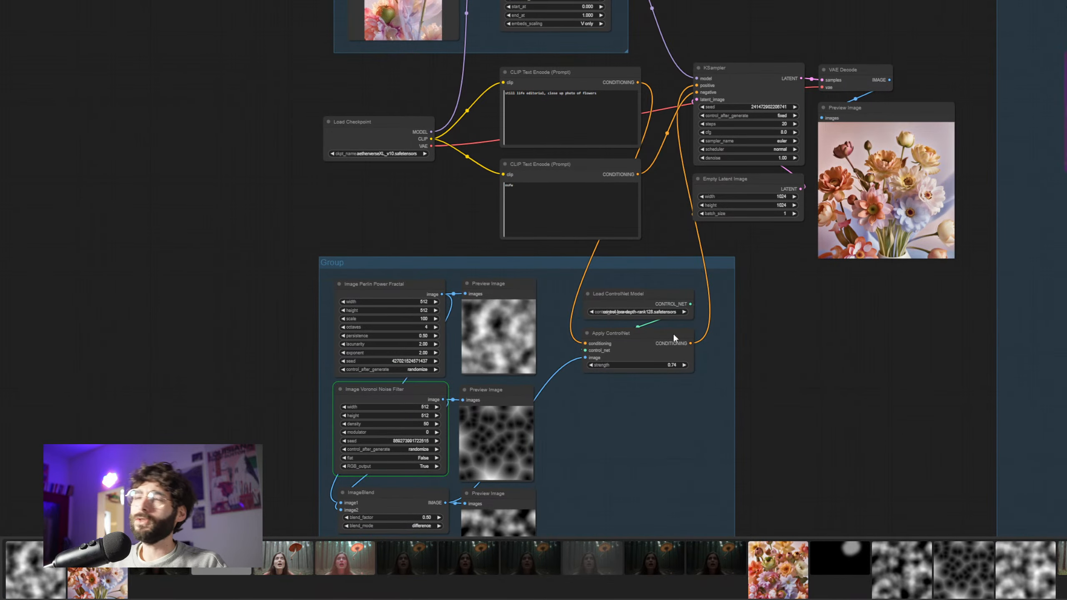
drag(581, 408, 599, 345)
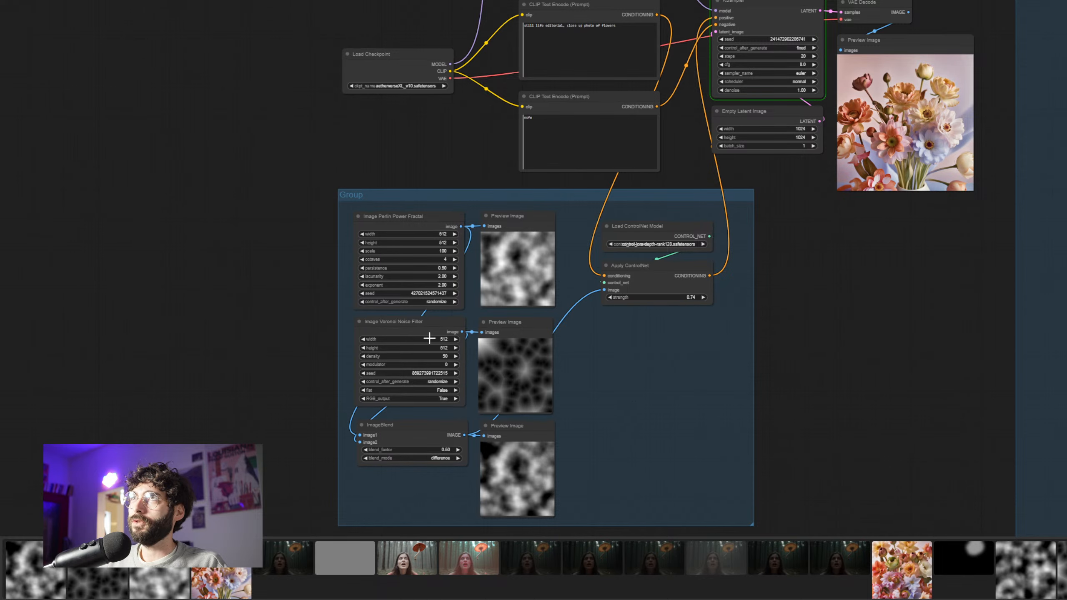
drag(846, 303, 838, 362)
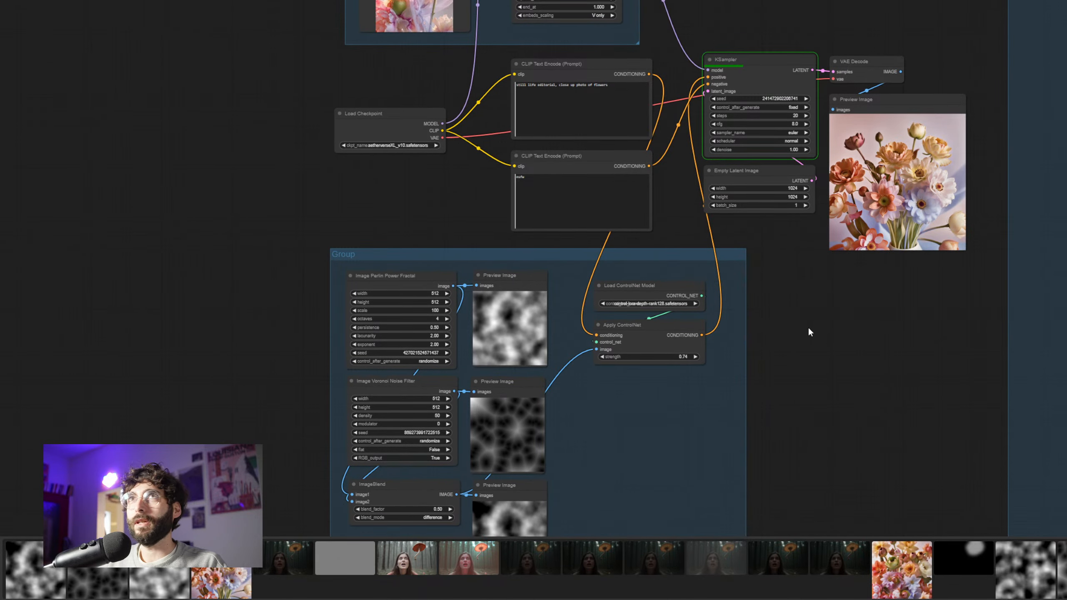
drag(810, 330, 806, 342)
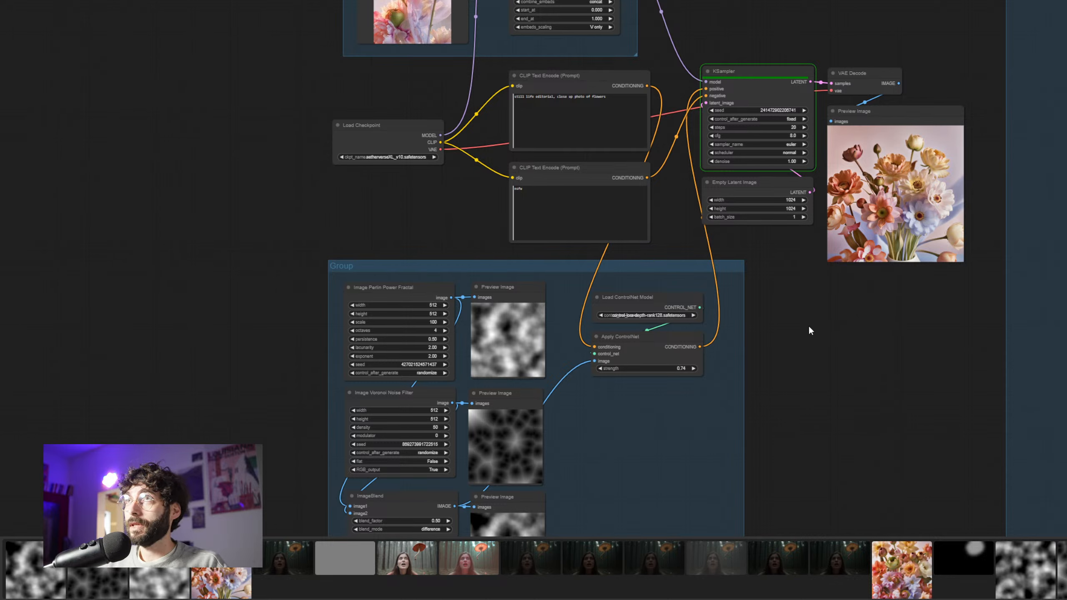
scroll(937, 287, up, 3)
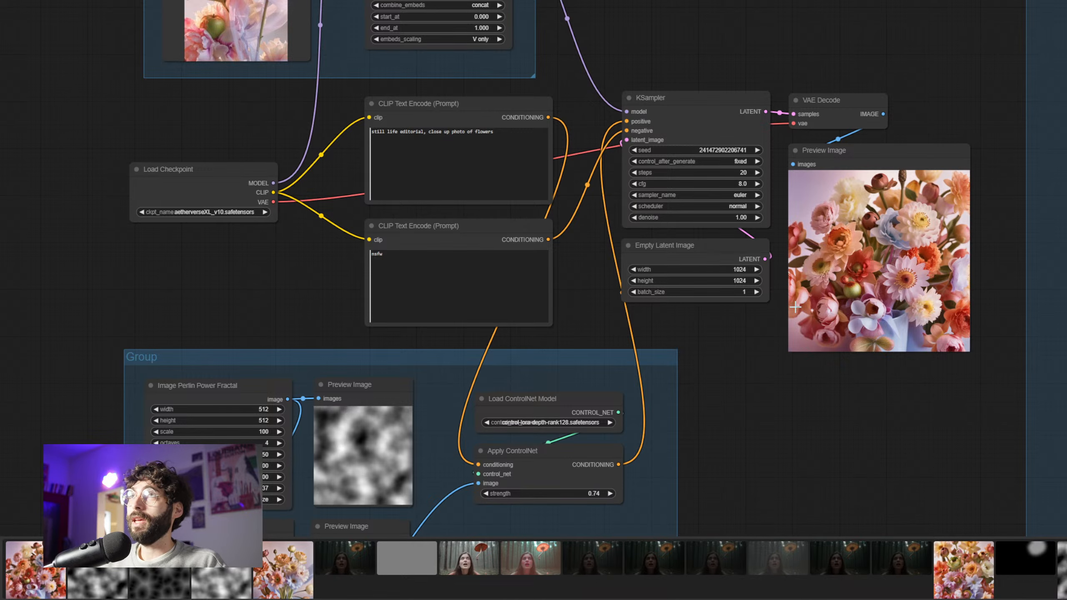
Set the Apply ControlNet strength to 0.2 and generate the flower image
scroll(765, 405, down, 5)
drag(765, 406, 801, 200)
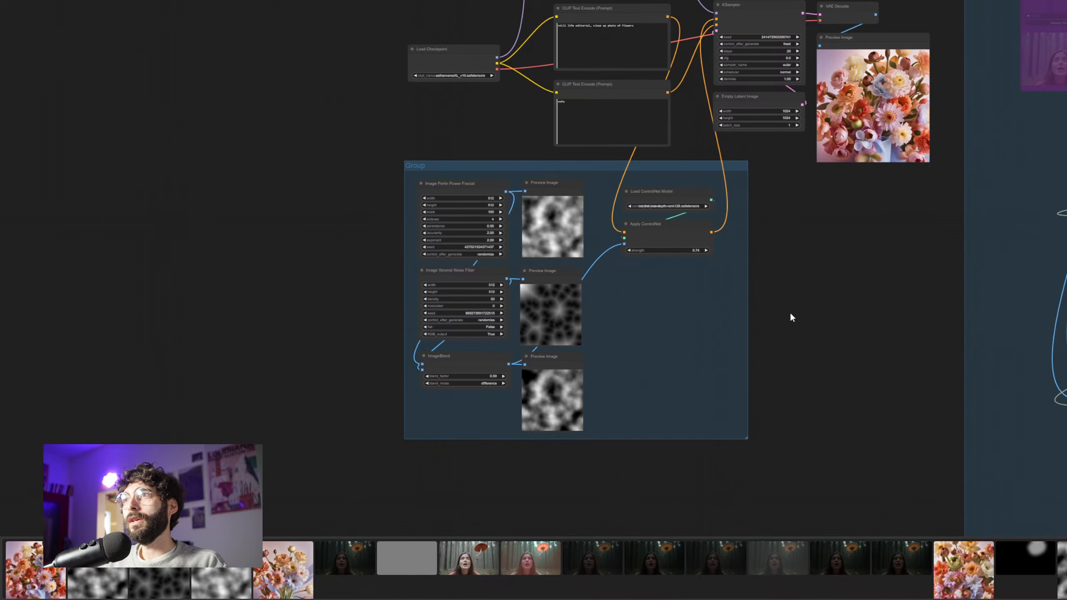
scroll(798, 318, up, 2)
scroll(781, 390, up, 2)
drag(781, 389, 804, 480)
click(655, 385)
text(0.2)
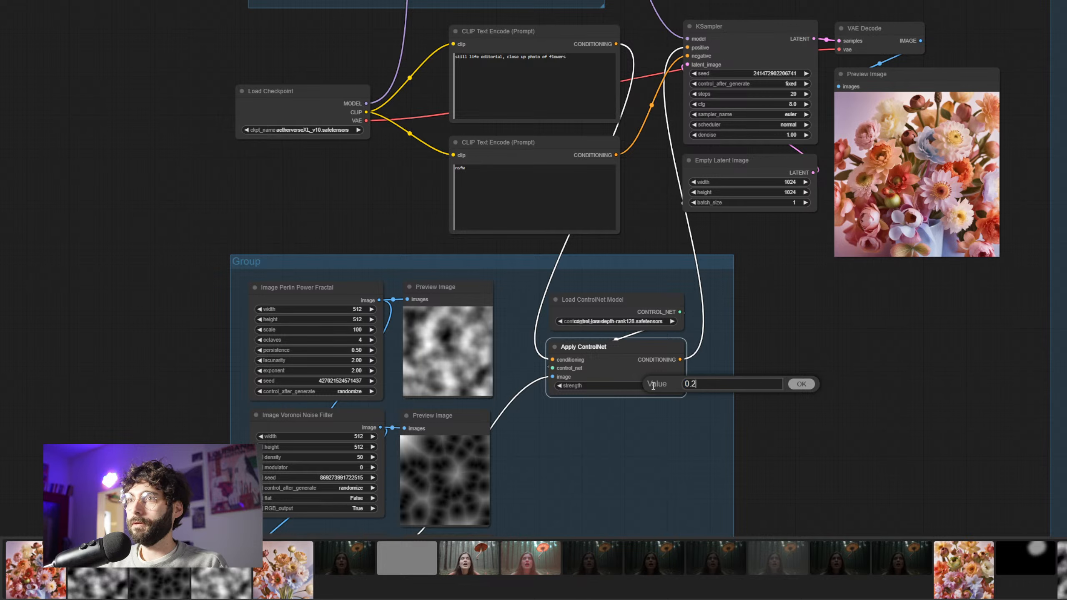
key(Return)
key(ctrl+Return)
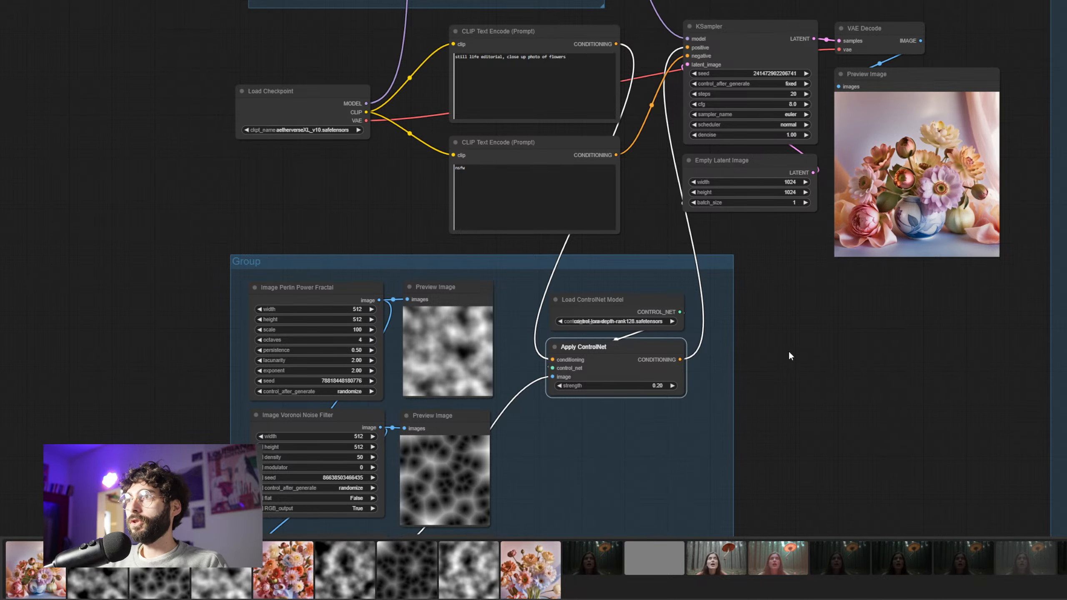
scroll(815, 343, down, 1)
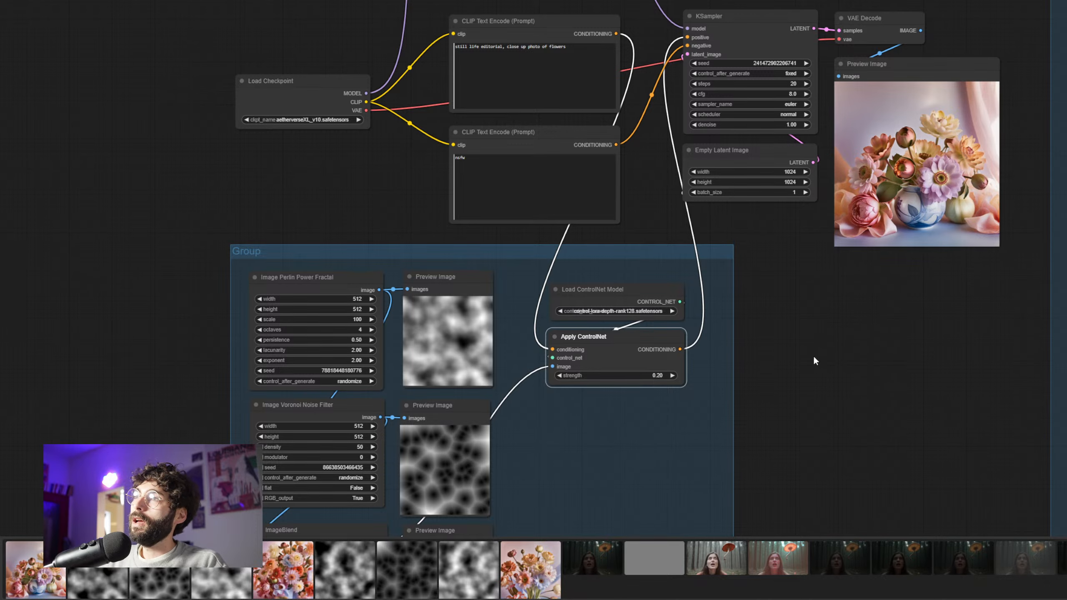
drag(811, 352, 812, 375)
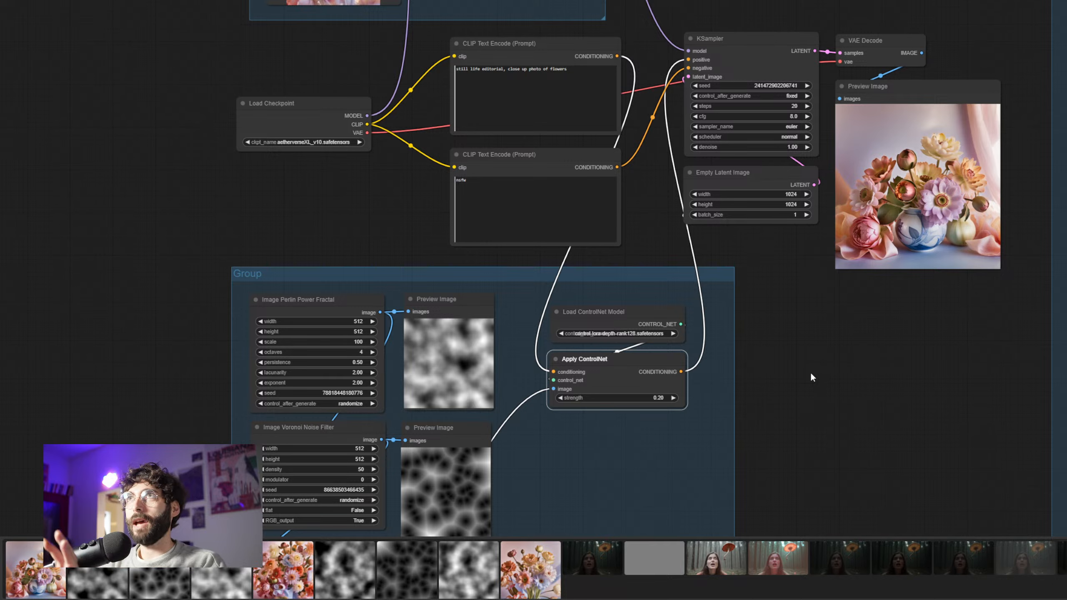
Set the Apply ControlNet strength to 1 and generate the flower image
click(657, 399)
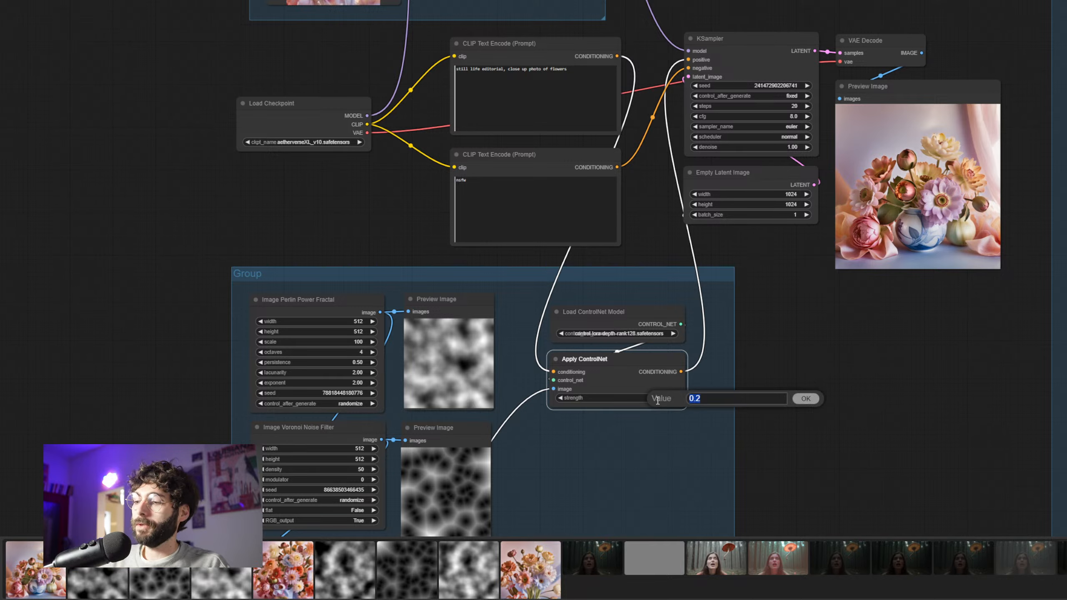
text(1)
key(Return)
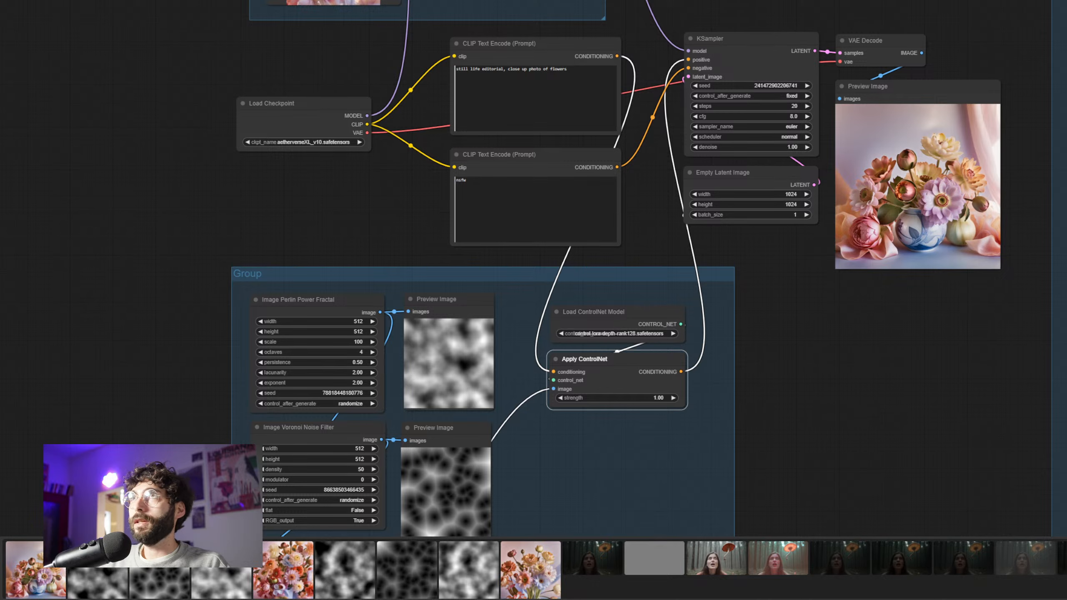
key(ctrl+Return)
drag(912, 311, 925, 337)
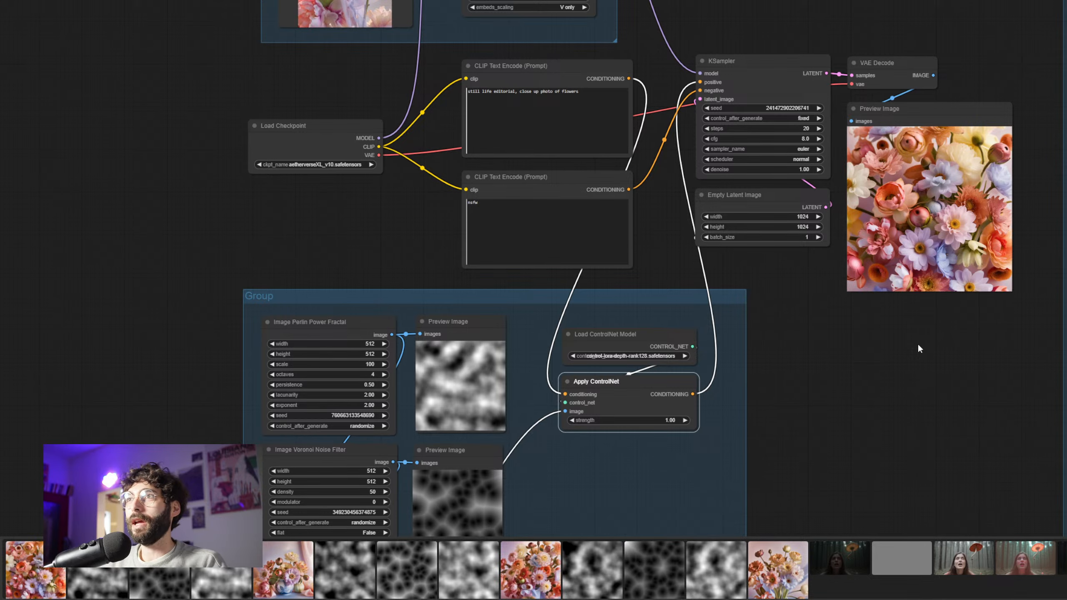
Examine the overall workflow layout and the noise generator, ImageBlend, preview and ControlNet nodes inside the noise group
scroll(917, 343, down, 2)
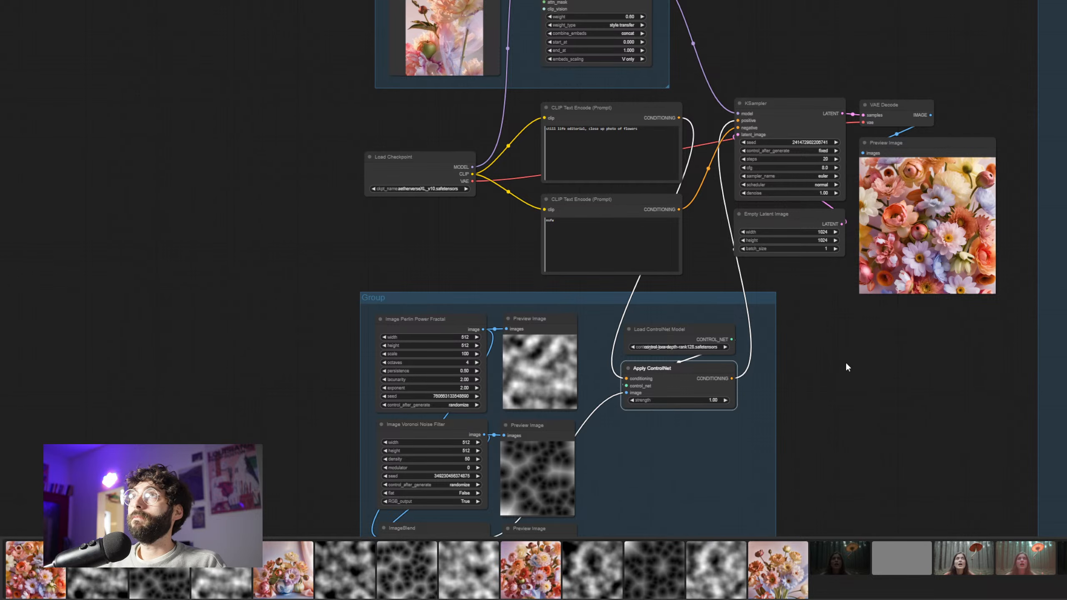
scroll(846, 366, down, 1)
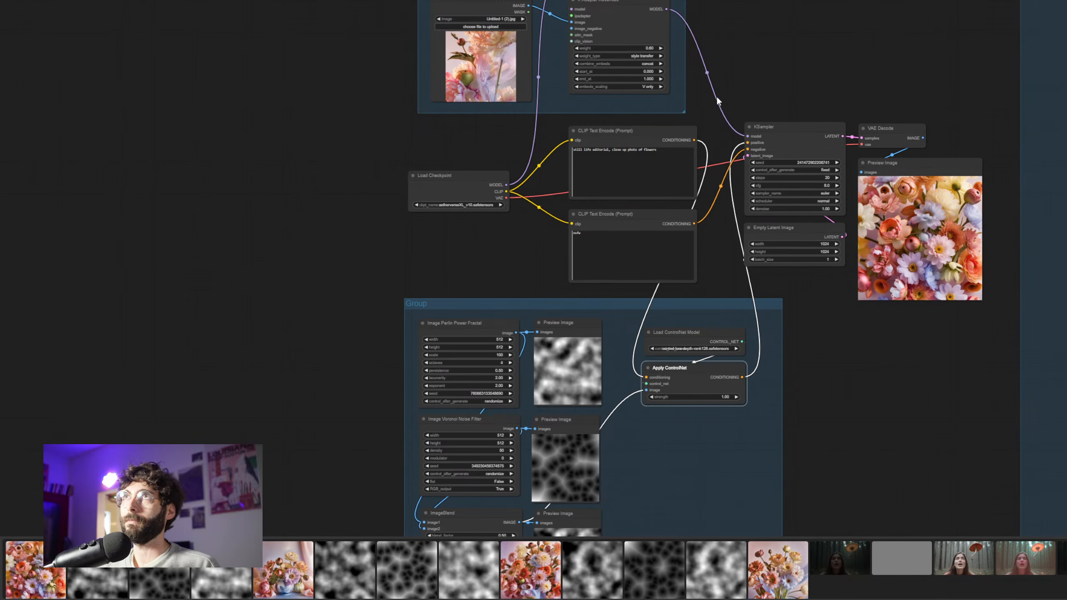
scroll(756, 209, down, 3)
scroll(836, 348, down, 1)
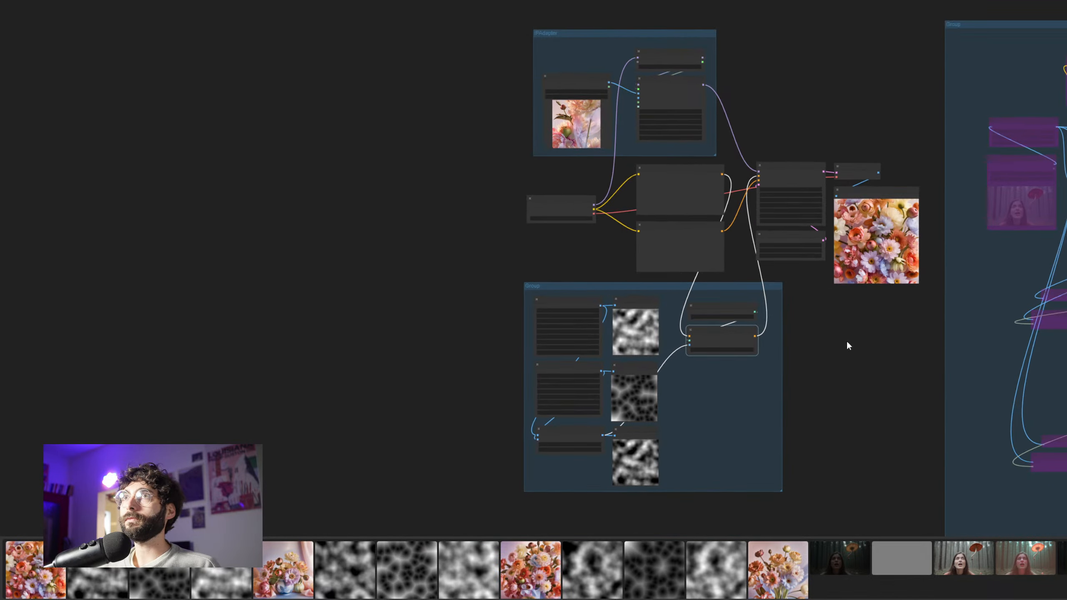
drag(847, 342, 678, 336)
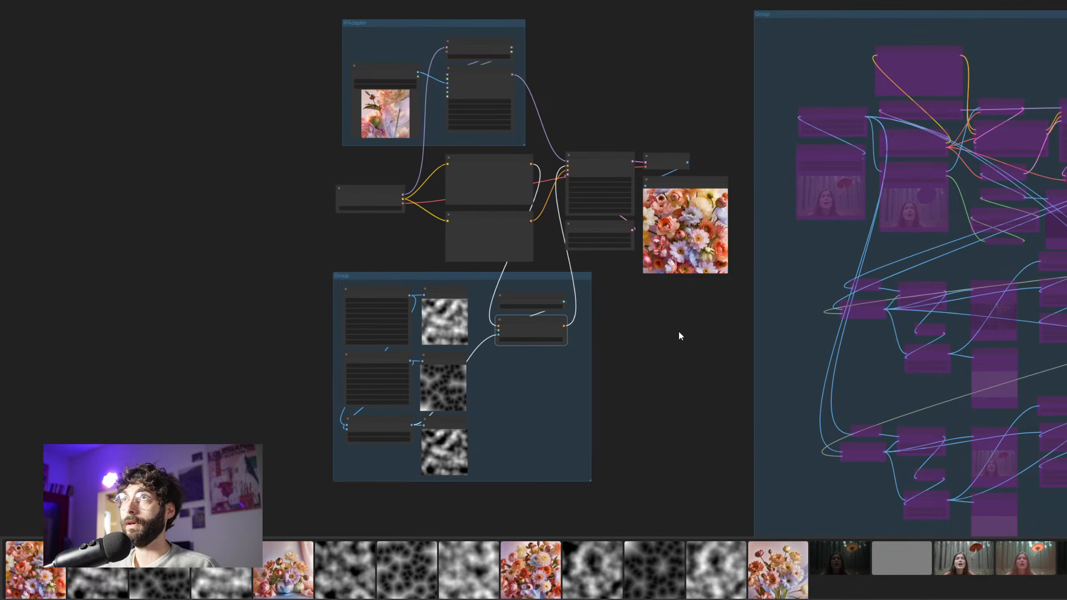
drag(680, 337, 746, 350)
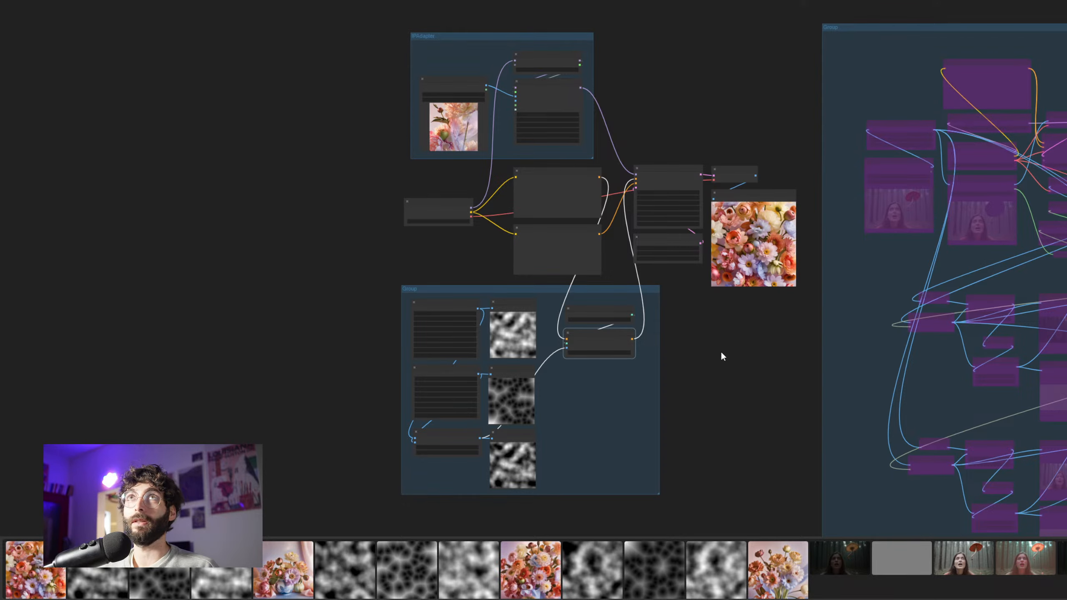
scroll(718, 353, up, 5)
drag(643, 383, 658, 407)
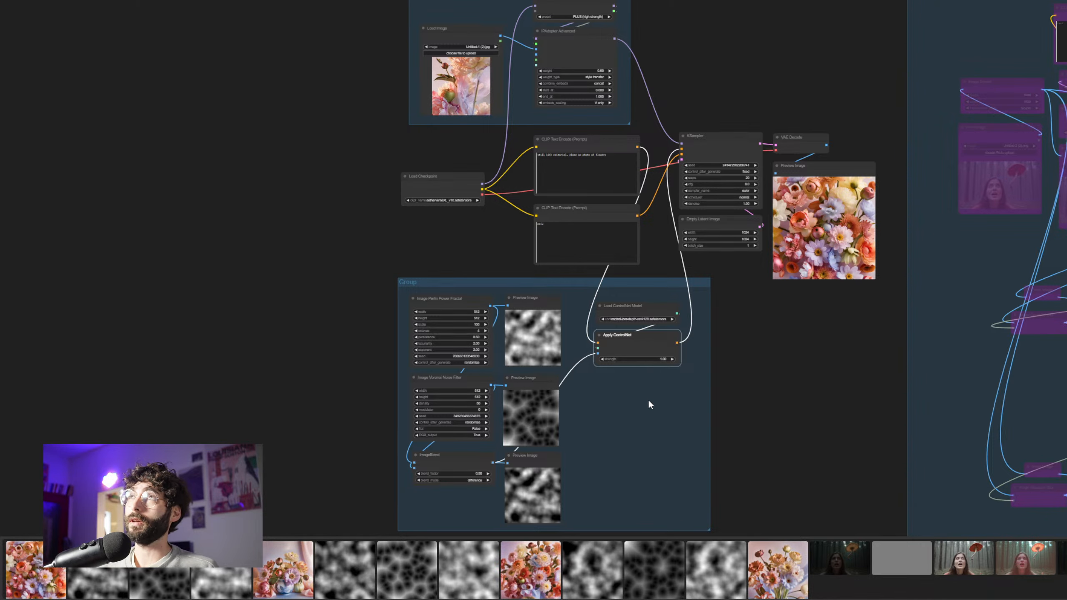
scroll(643, 408, up, 5)
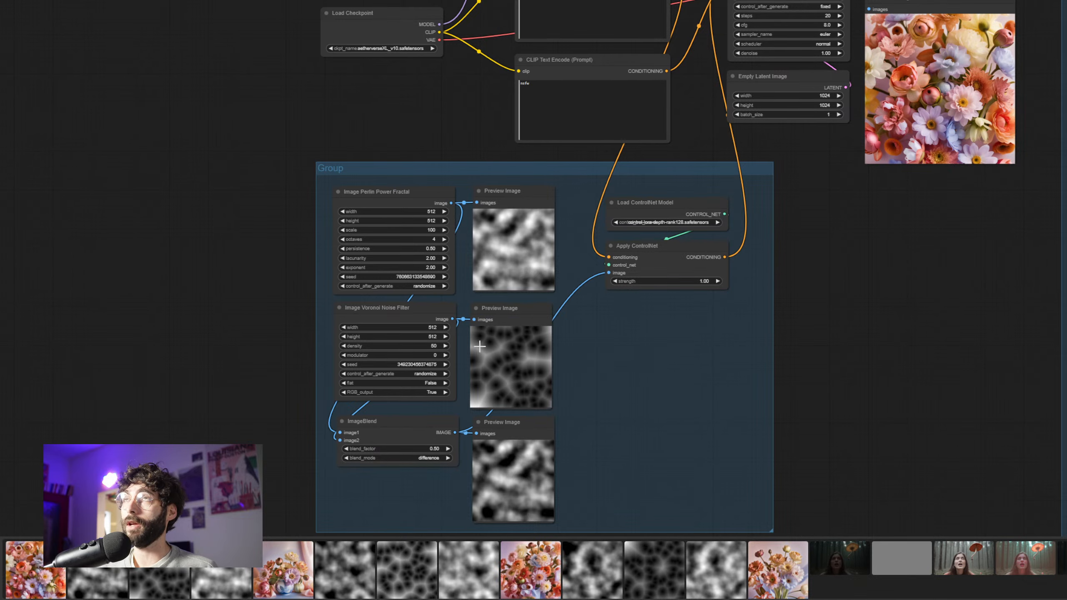
scroll(521, 413, up, 2)
drag(625, 406, 669, 384)
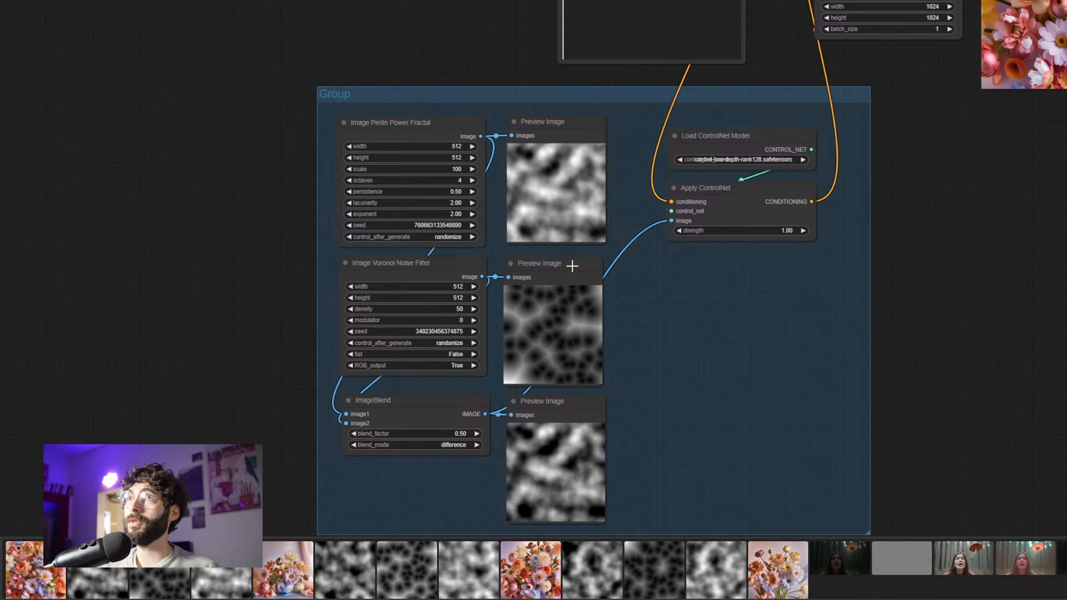
mouse_move(688, 383)
mouse_down()
mouse_move(700, 328)
mouse_move(695, 366)
mouse_up()
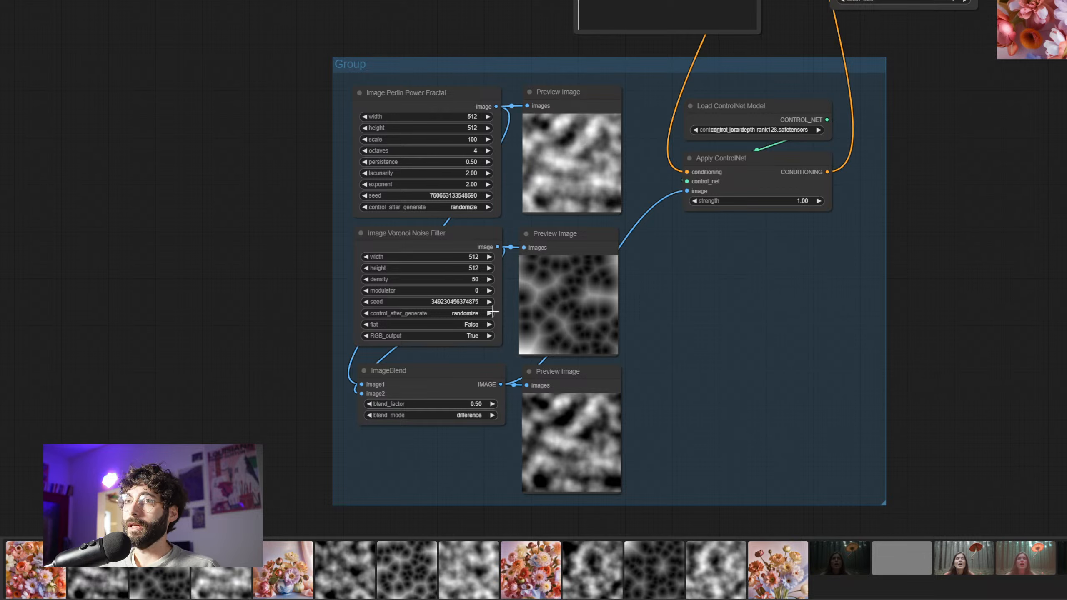
Set the ImageBlend blend factor to 0.79, generate the flower image and inspect the previewed result
drag(475, 404, 485, 407)
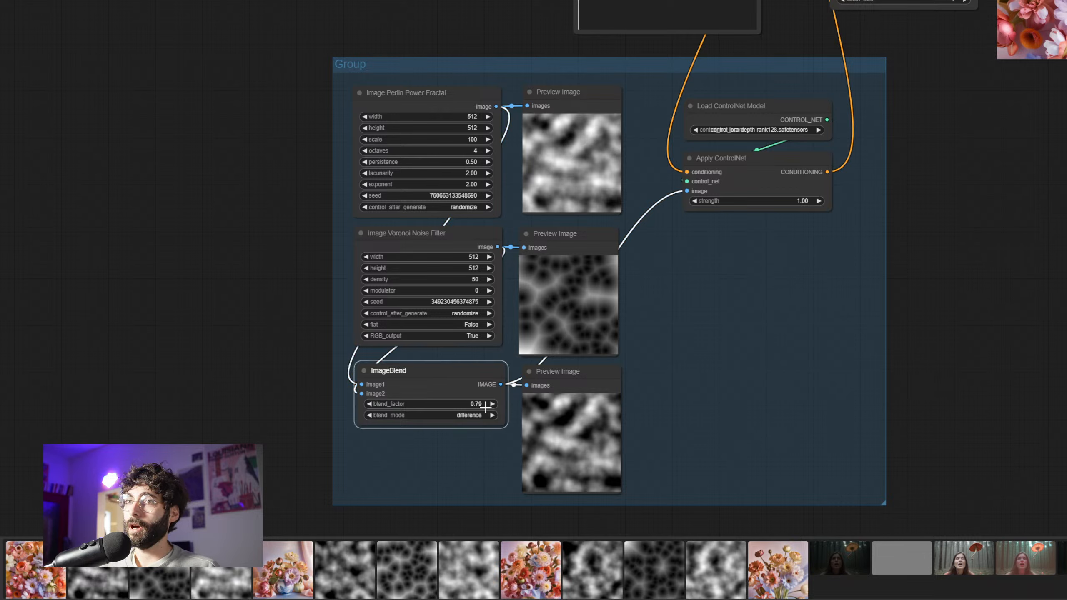
key(ctrl+Return)
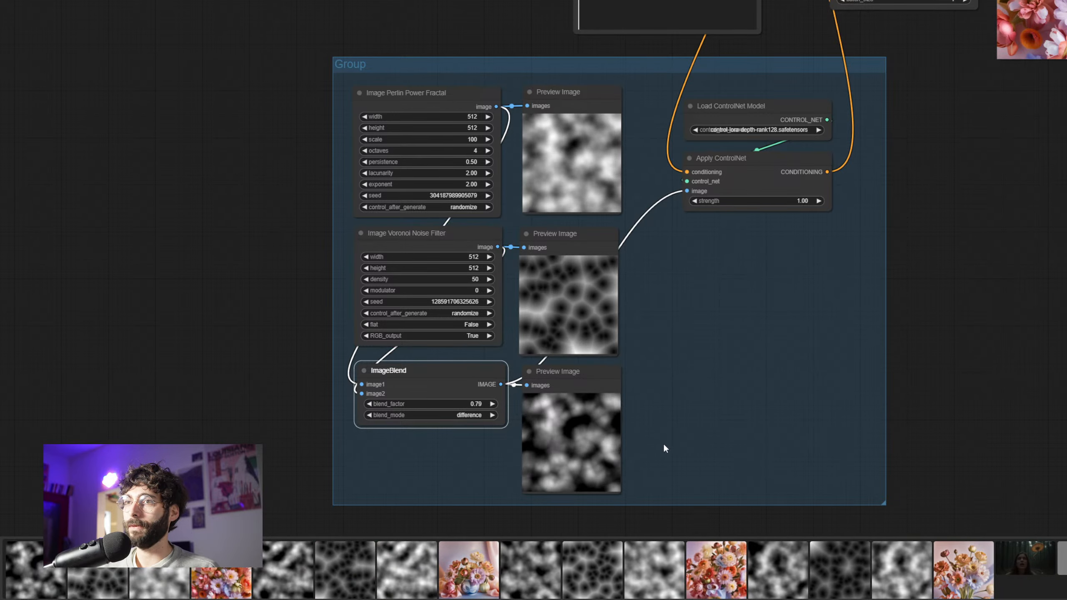
scroll(647, 444, down, 3)
drag(907, 214, 774, 368)
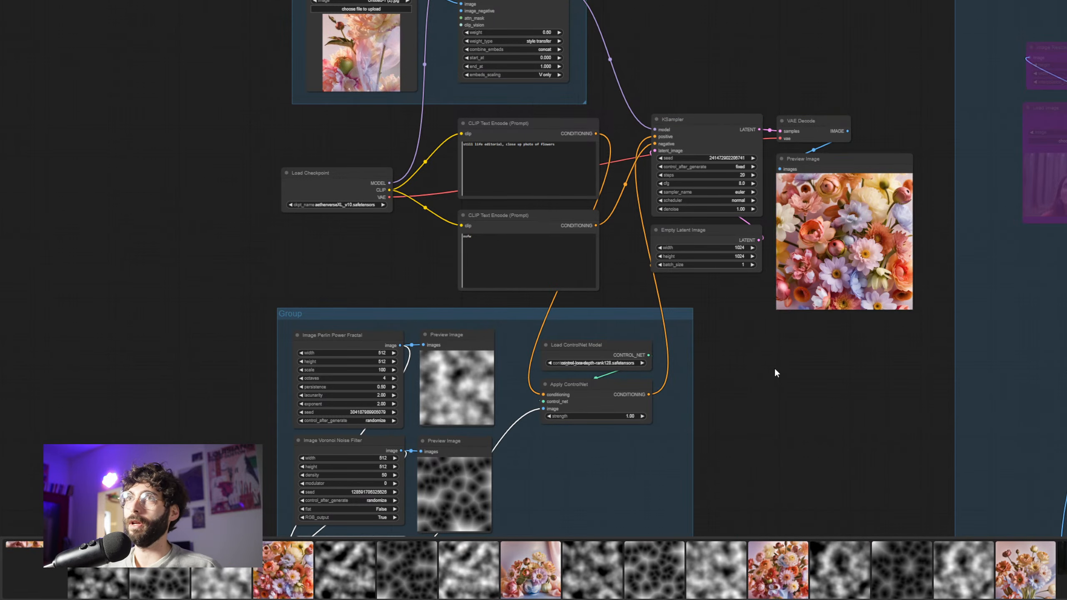
scroll(764, 372, up, 5)
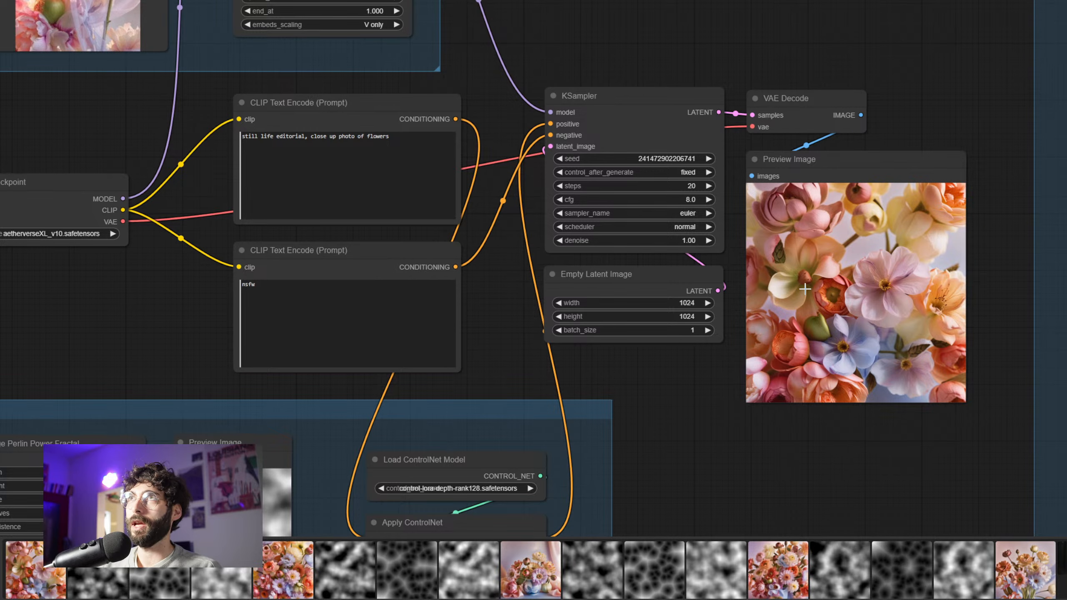
scroll(773, 359, down, 1)
drag(717, 401, 762, 391)
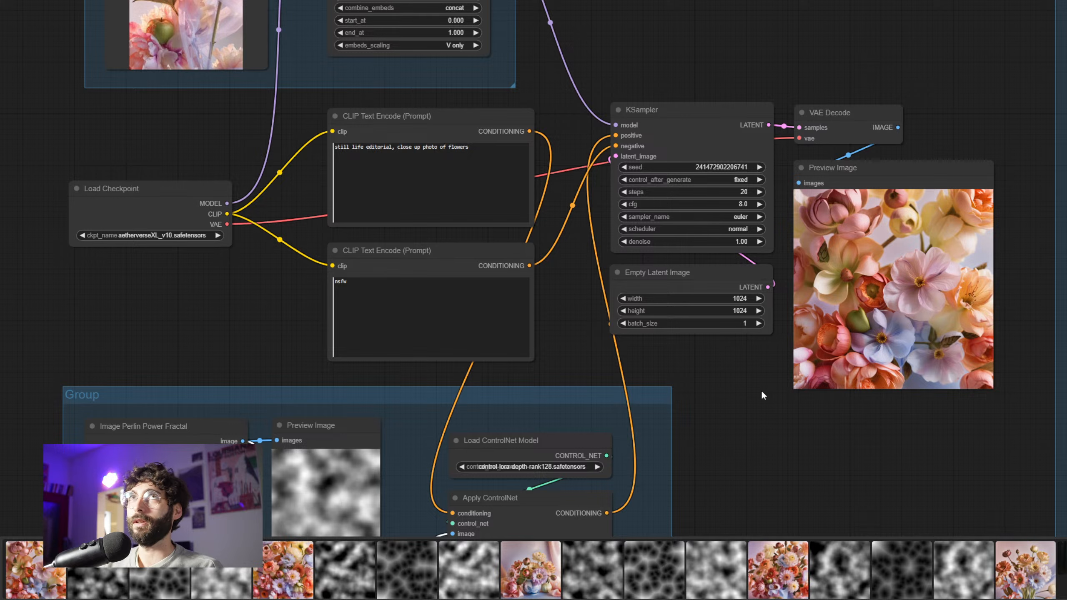
Increase the ImageBlend blend factor further, generate another flower image and inspect its preview up close
scroll(761, 391, down, 5)
drag(760, 409, 787, 211)
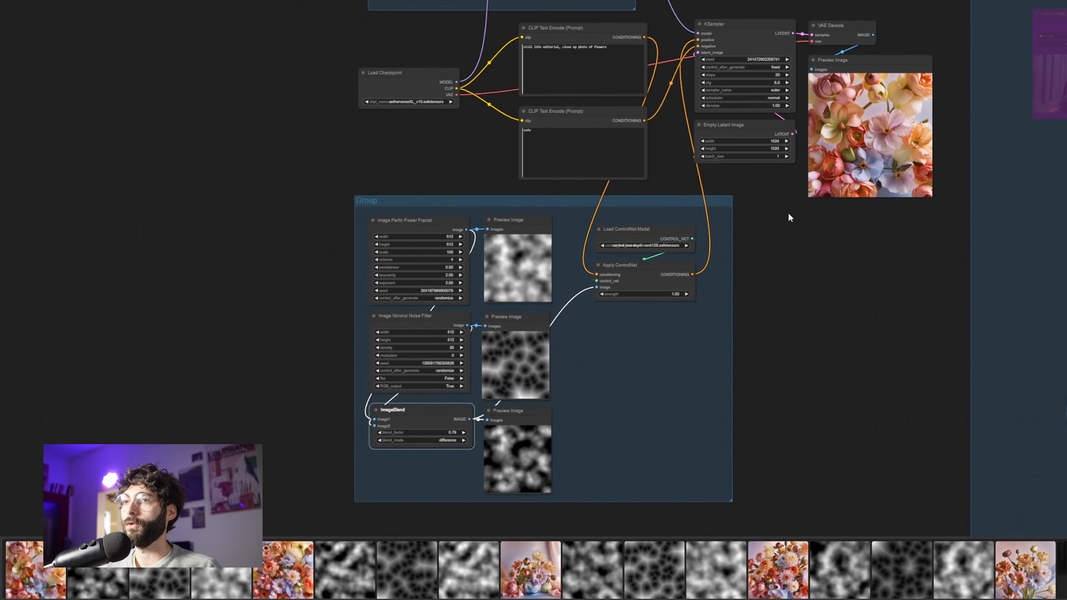
drag(441, 433, 461, 433)
key(ctrl+Return)
scroll(828, 232, up, 4)
drag(828, 232, 836, 368)
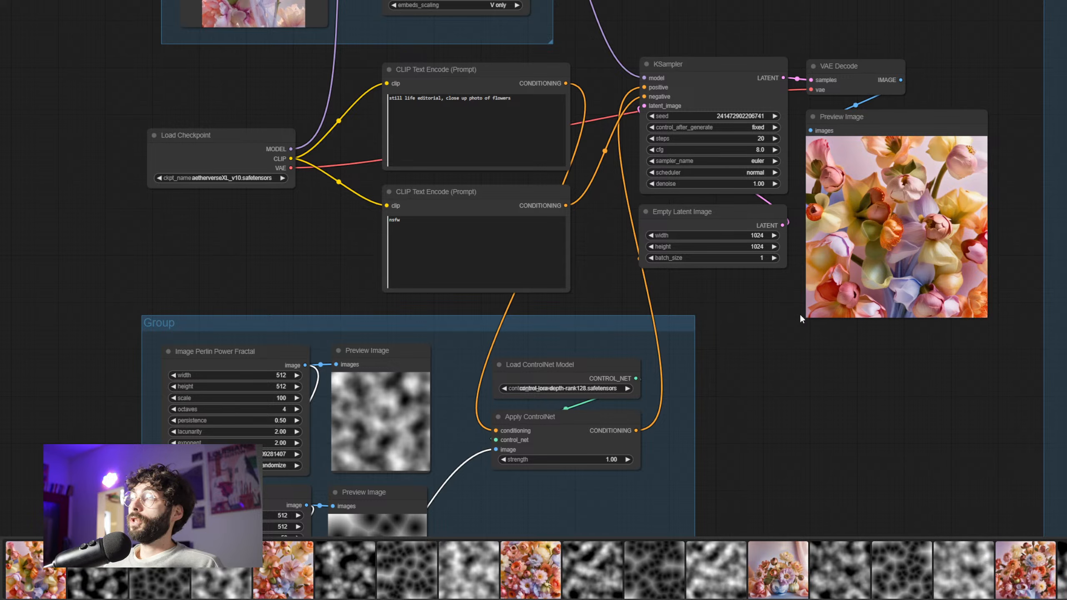
scroll(831, 328, up, 6)
drag(832, 329, 749, 478)
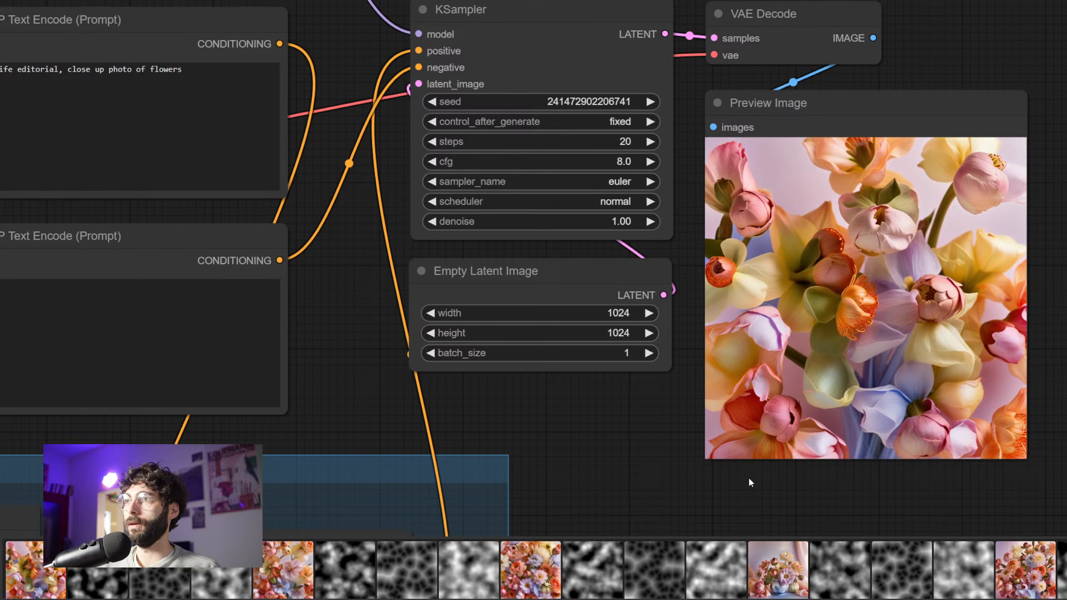
Set the Apply ControlNet strength to 0.6 and generate the flower image
scroll(748, 478, down, 6)
drag(749, 477, 861, 293)
click(641, 425)
text(0.6)
key(Return)
key(ctrl+Return)
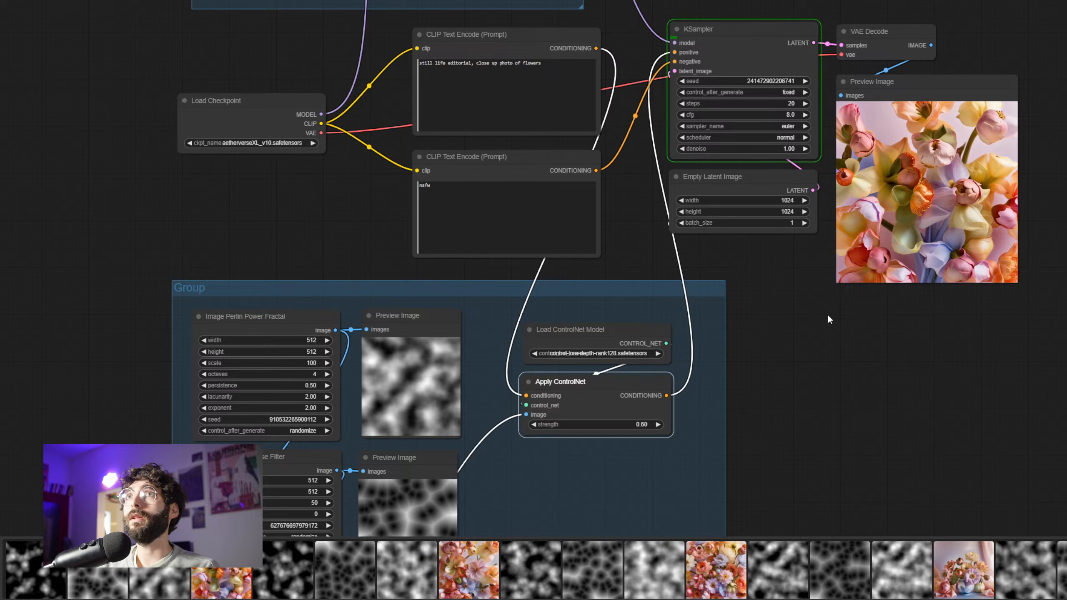
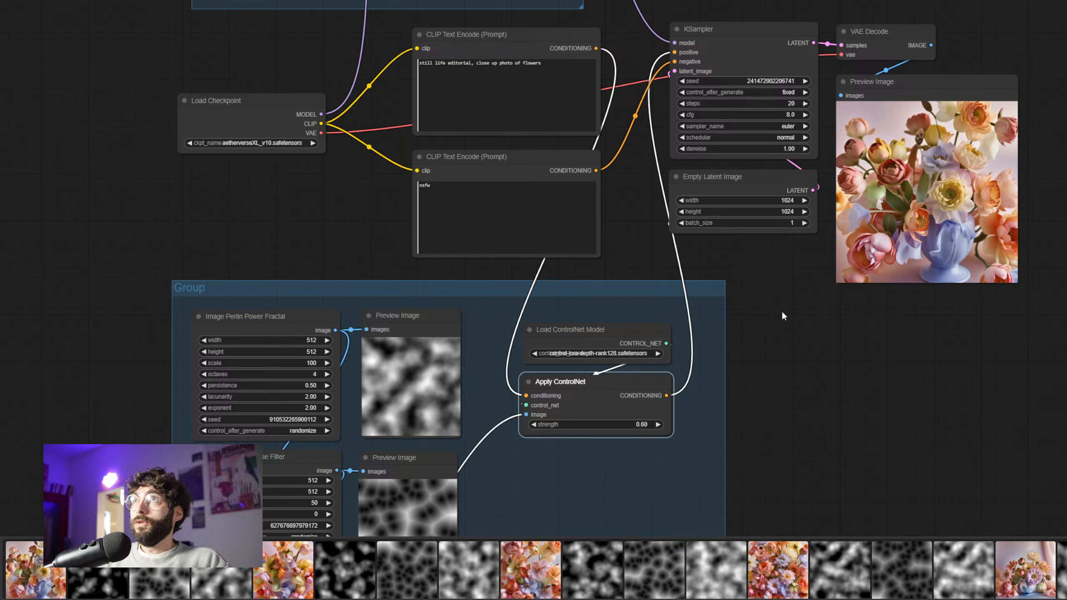
Examine how the flower workflow, its IPAdapter and noise groups, and the large bypassed group are laid out
scroll(782, 310, down, 11)
drag(782, 310, 341, 269)
scroll(351, 272, down, 2)
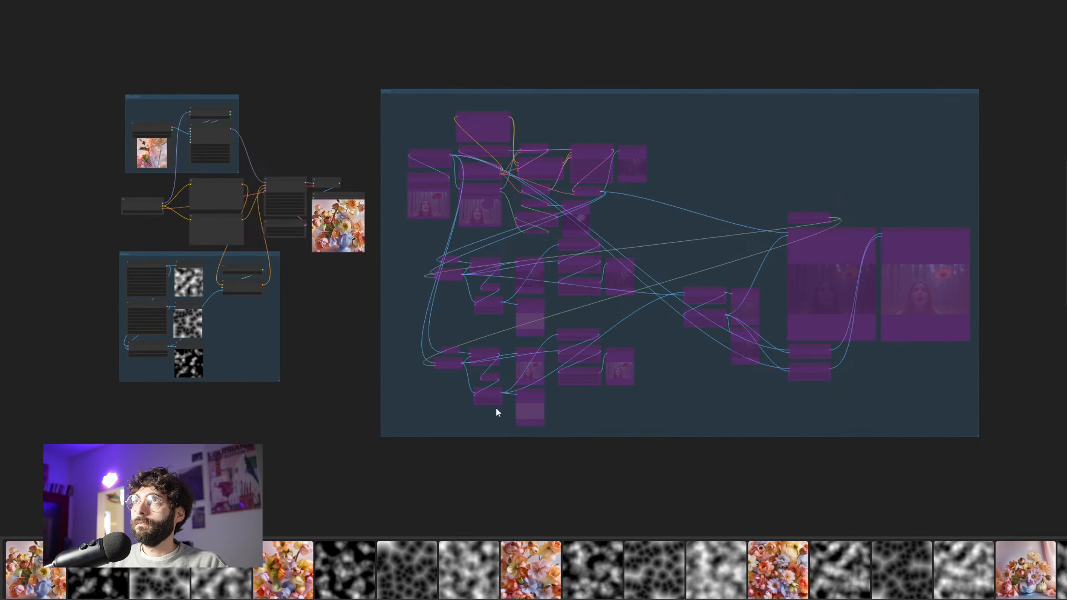
drag(309, 345, 639, 373)
scroll(554, 366, up, 3)
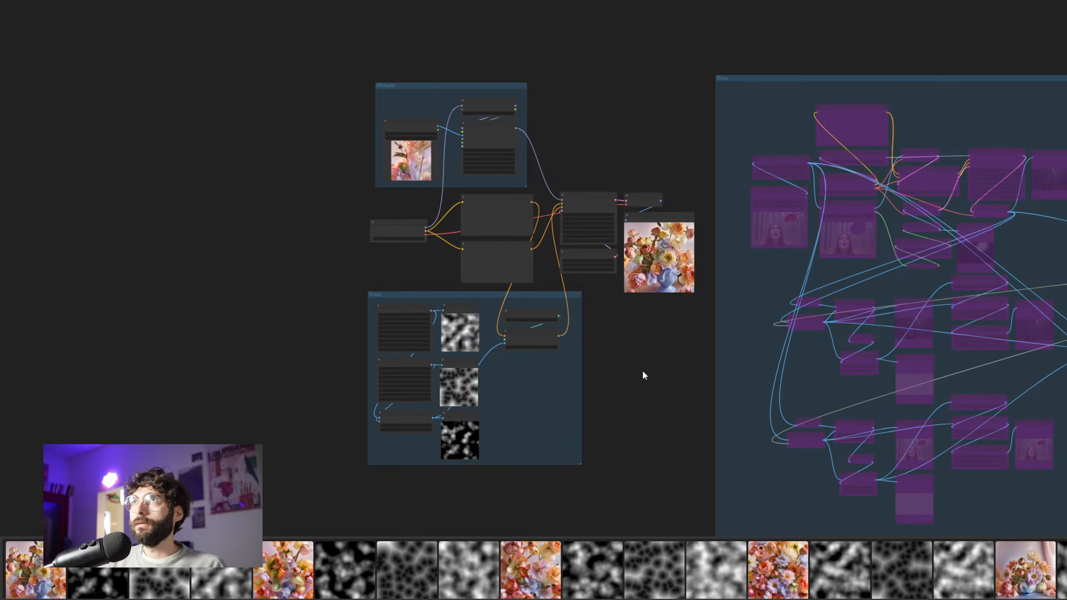
drag(640, 382, 648, 384)
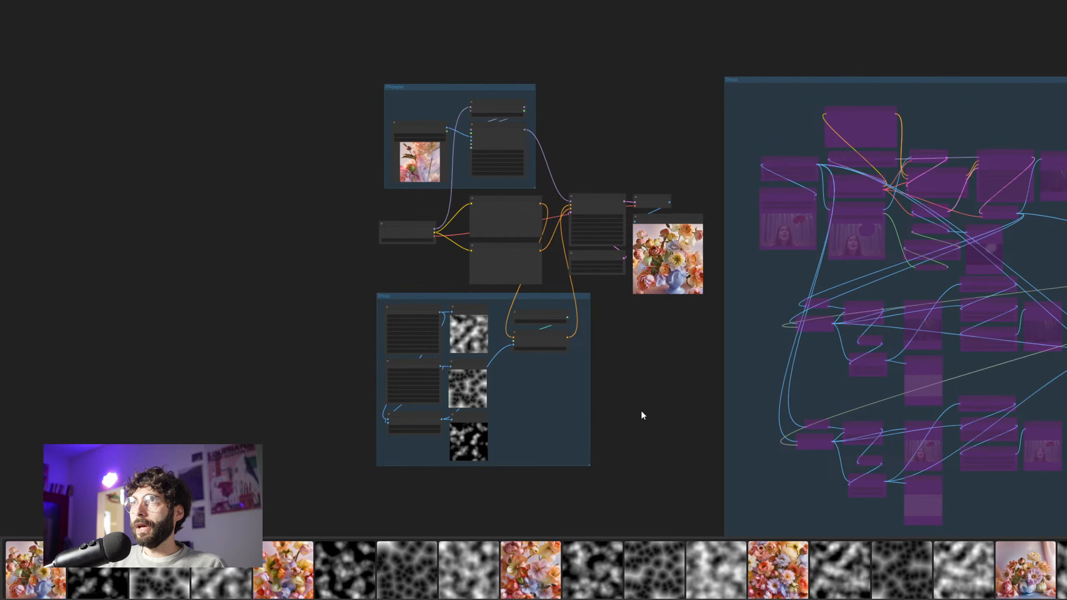
drag(636, 412, 665, 409)
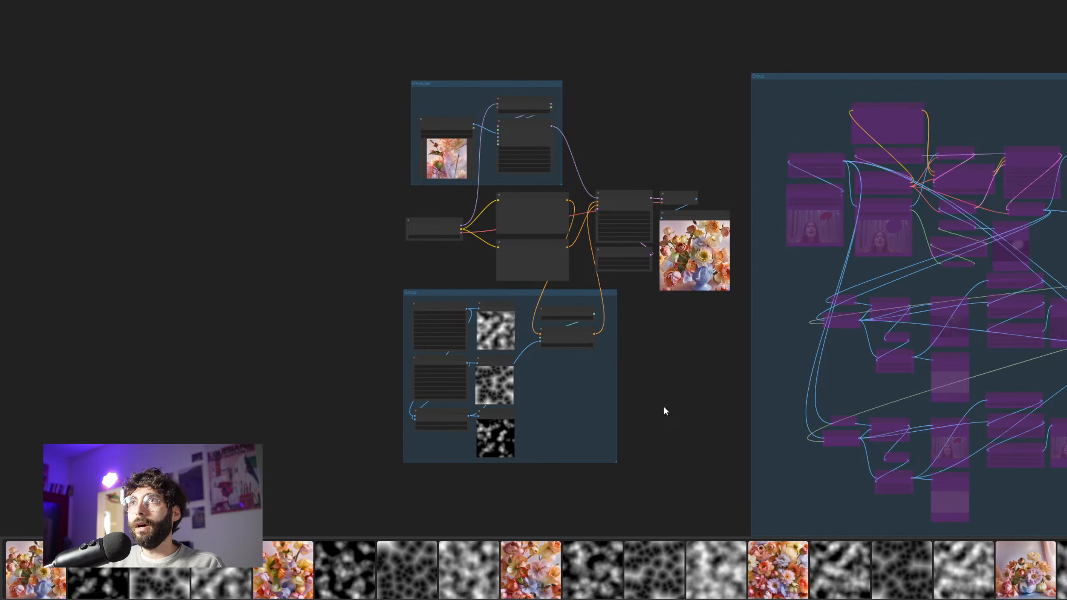
scroll(637, 378, up, 2)
drag(637, 378, 719, 411)
scroll(719, 410, up, 1)
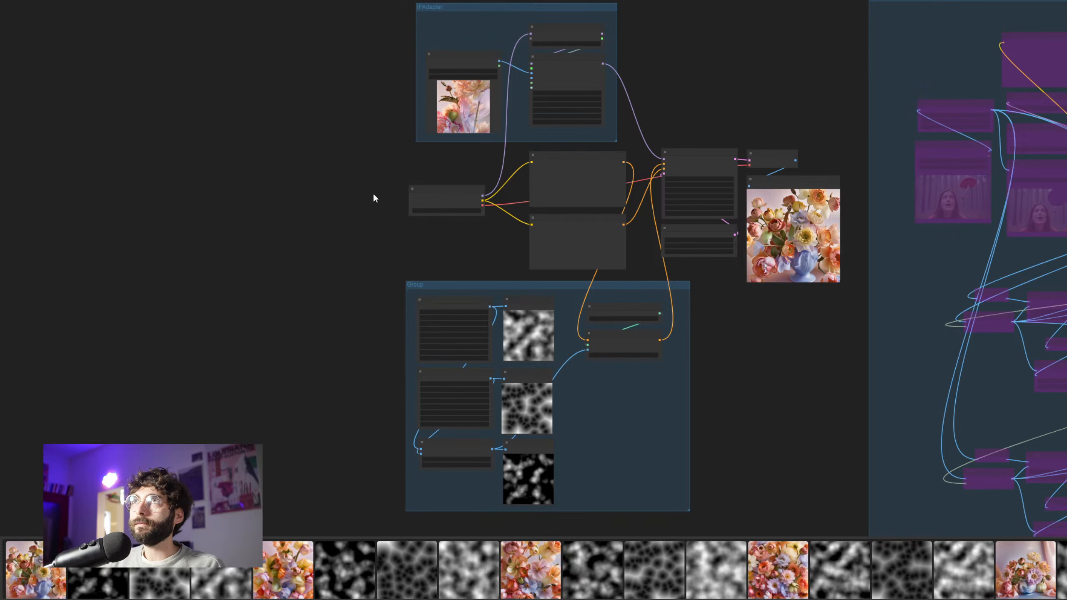
scroll(372, 192, down, 2)
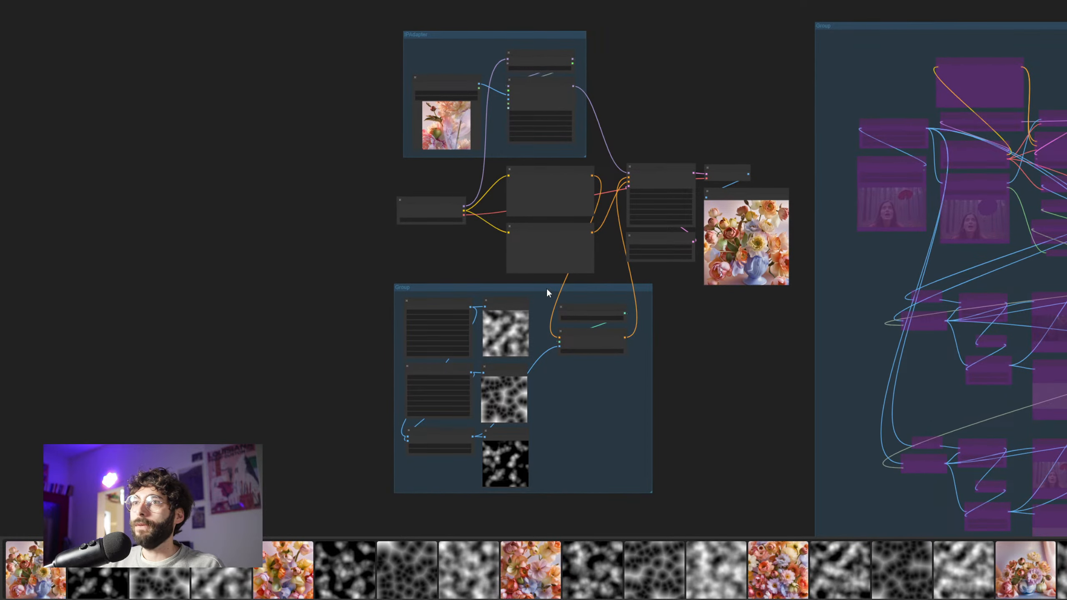
drag(547, 289, 470, 287)
scroll(618, 286, up, 5)
drag(619, 295, 631, 248)
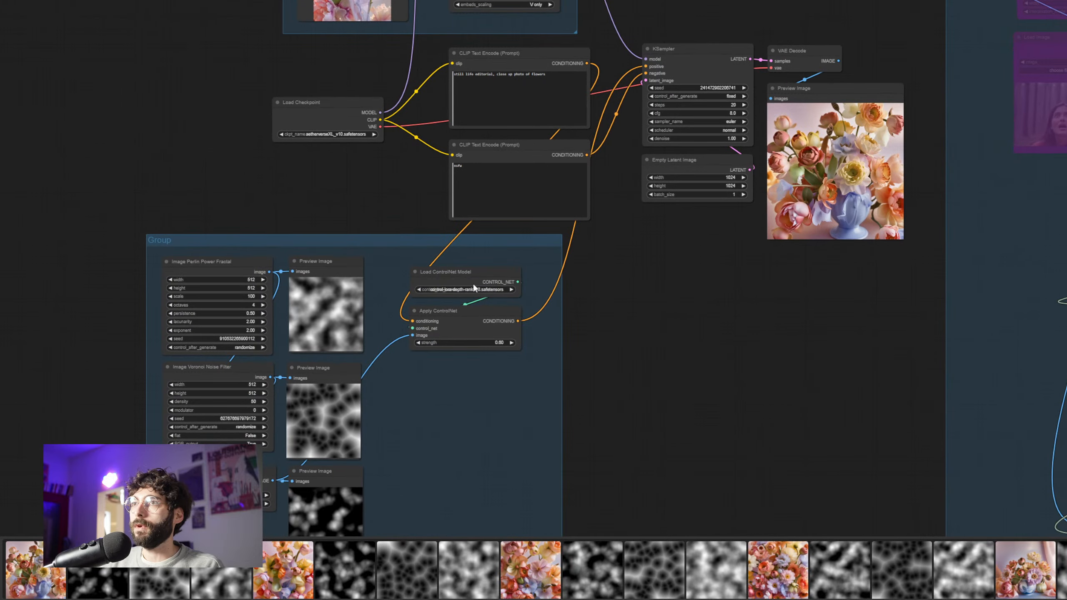
drag(675, 164, 672, 164)
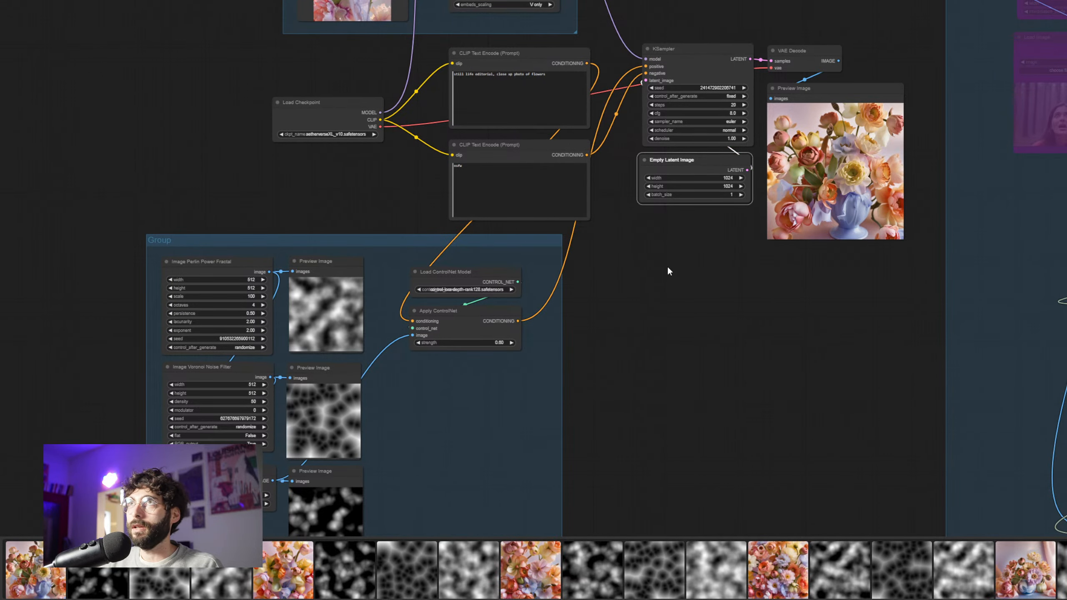
Add a group titled Group and size it to enclose the whole flower workflow, including the IPAdapter and noise groups
scroll(701, 265, down, 4)
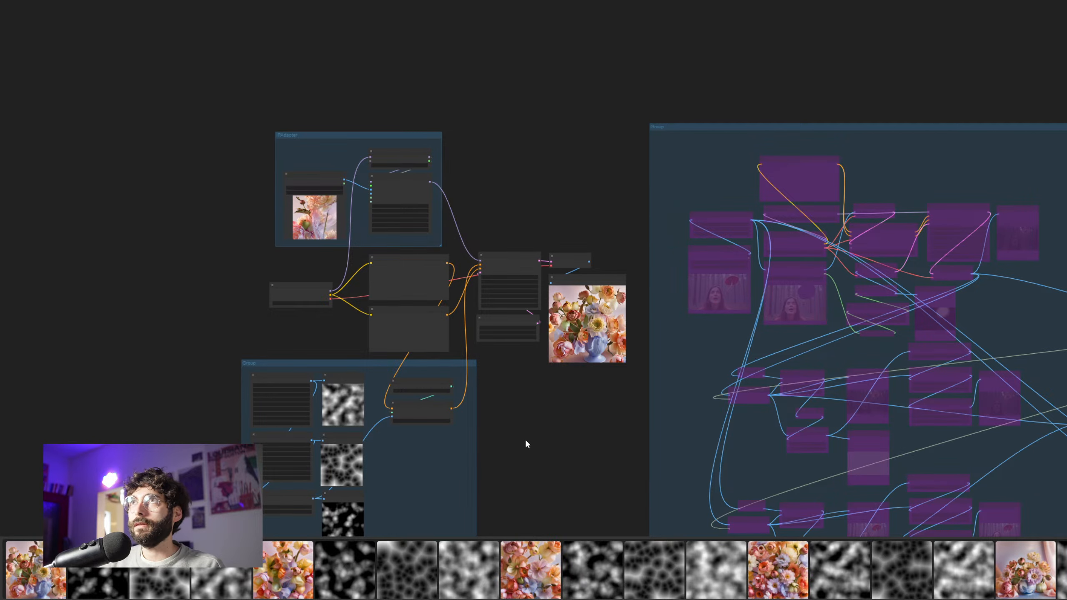
drag(547, 429, 653, 363)
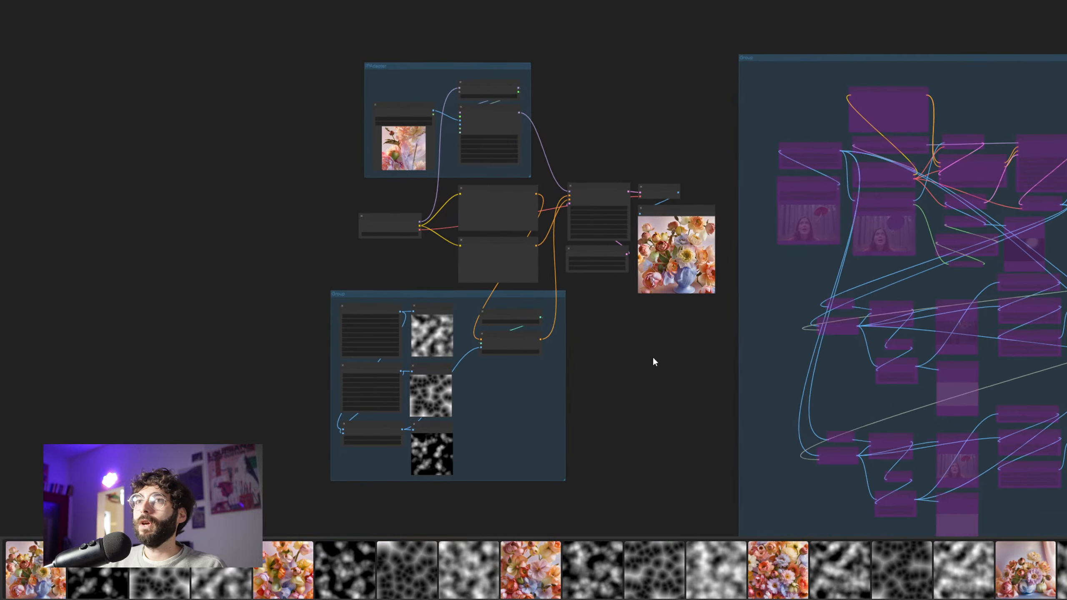
right_click(266, 48)
click(270, 48)
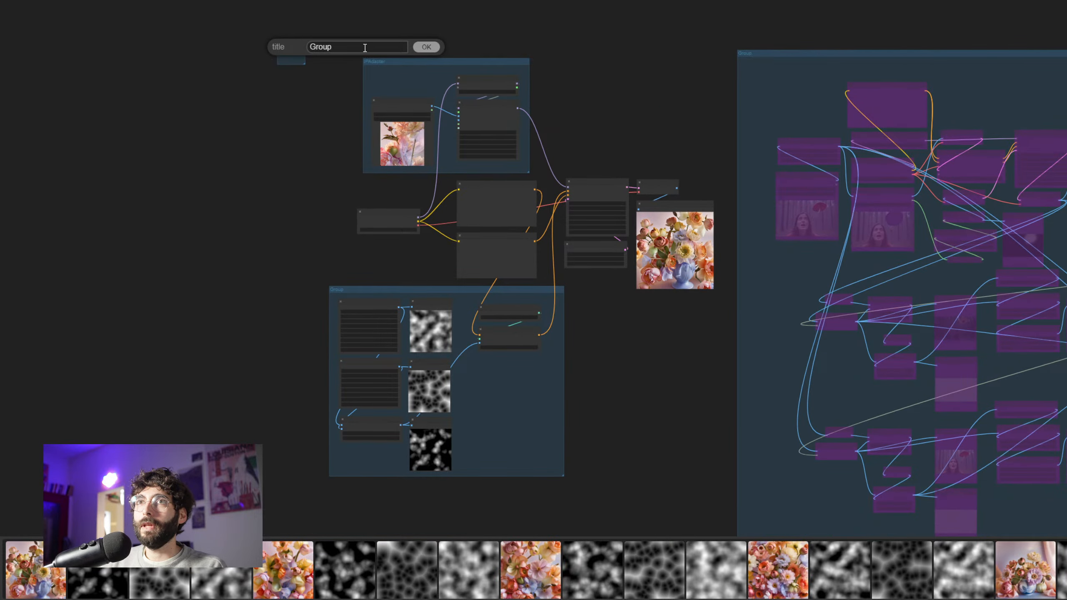
click(418, 48)
drag(305, 63, 728, 496)
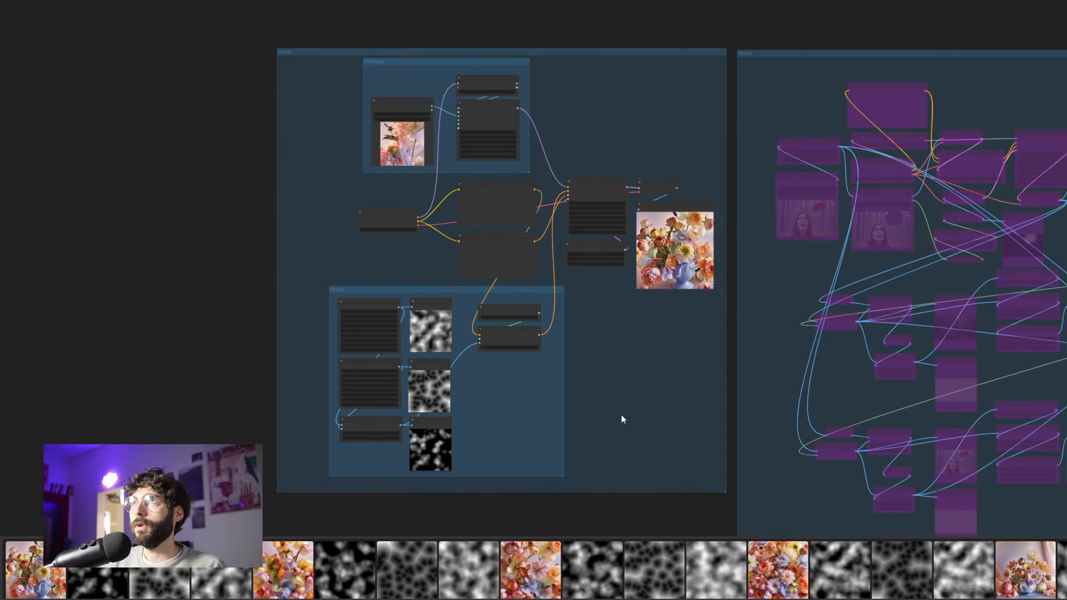
Set all nodes in the bypassed IC-Light group to Always and view its image loading and IC-Light nodes up close
drag(620, 414, 184, 359)
right_click(706, 215)
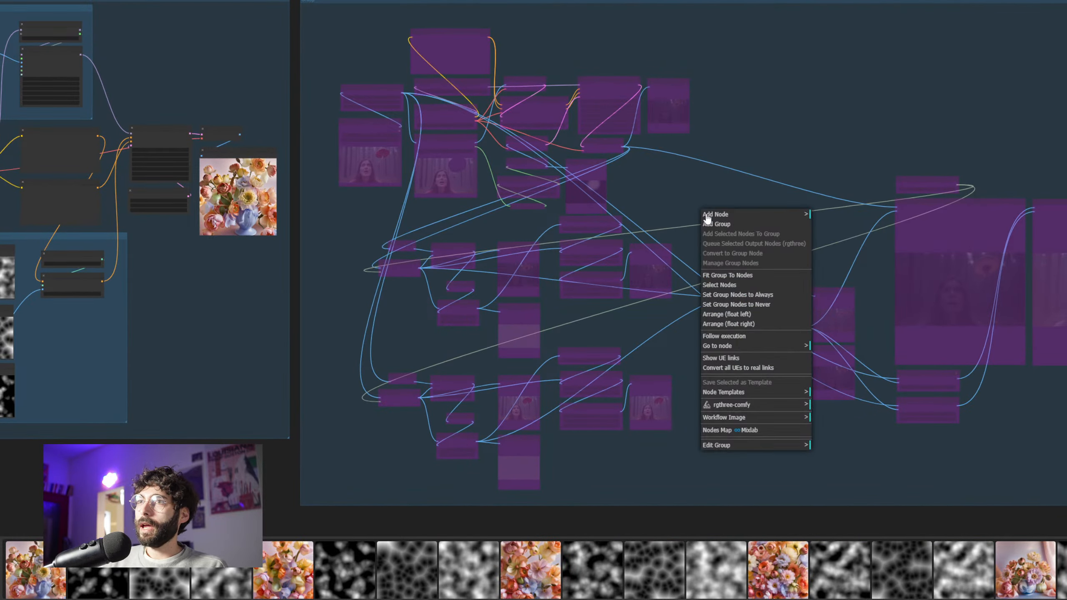
click(755, 296)
drag(722, 193, 675, 197)
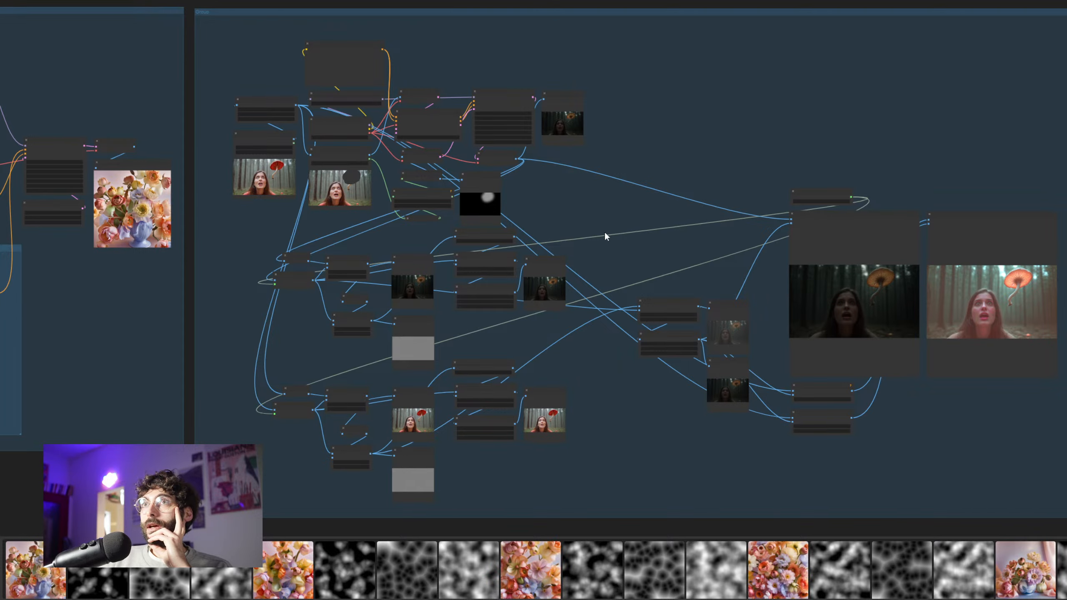
scroll(257, 101, up, 10)
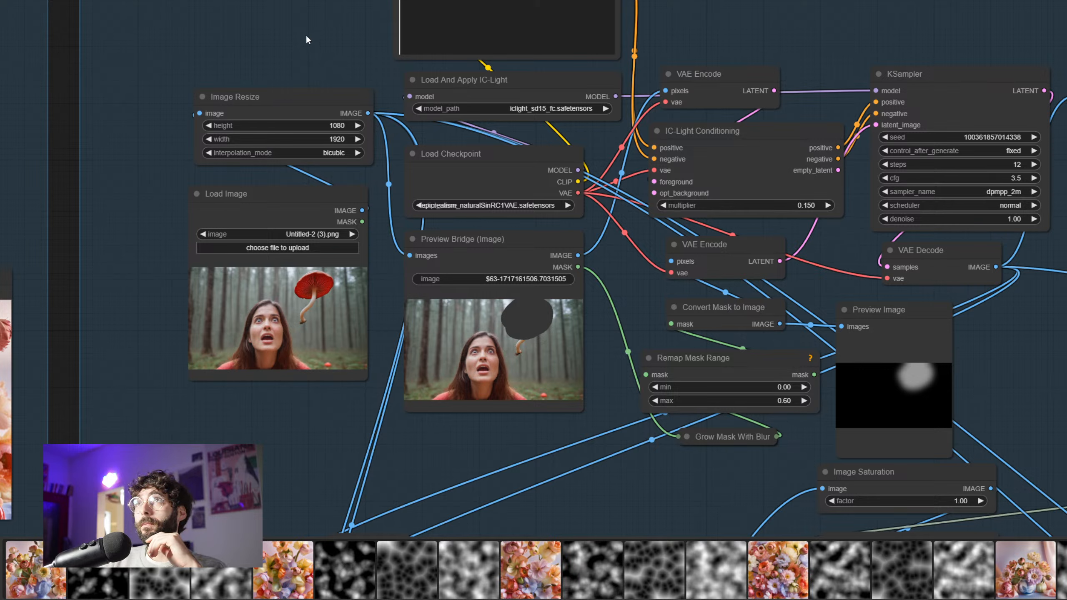
drag(293, 37, 264, 80)
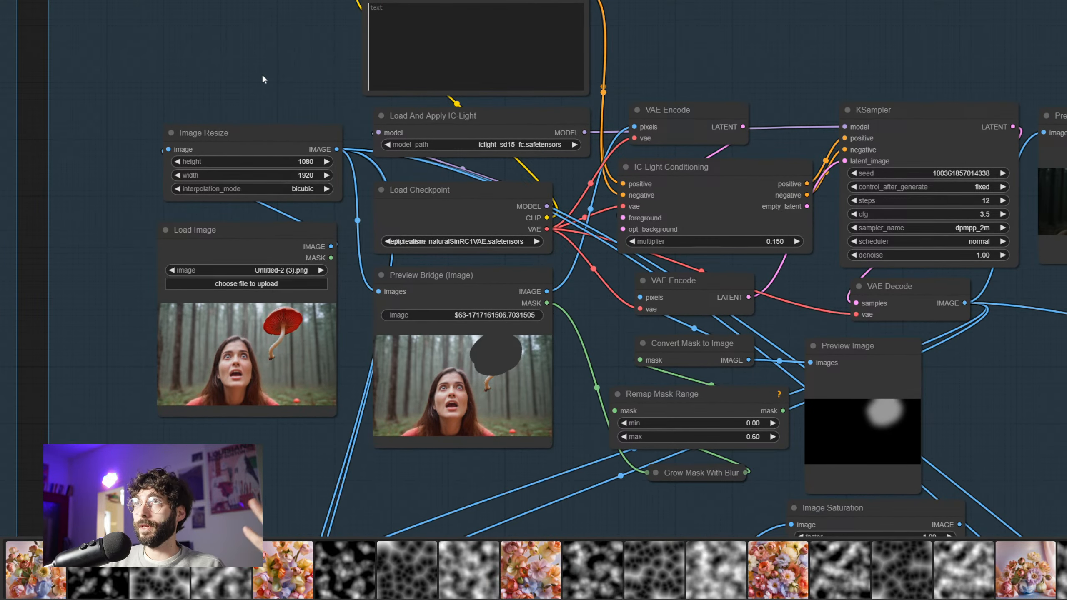
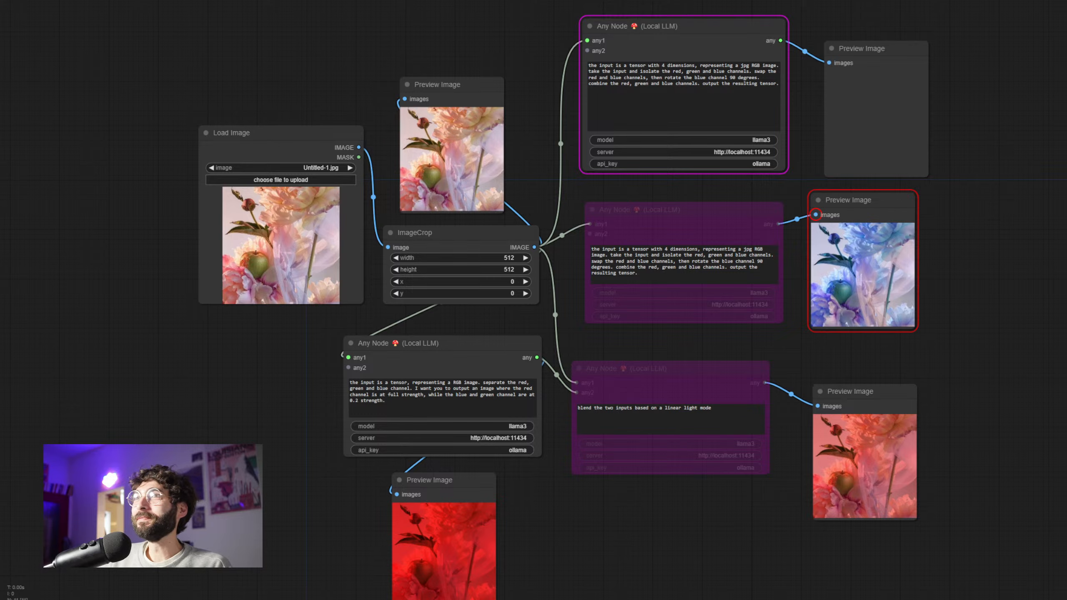
Try to run the active Local LLM Any Node that swaps the red and blue channels and rotates blue 90 degrees
key(ctrl+Return)
drag(1022, 237, 1025, 294)
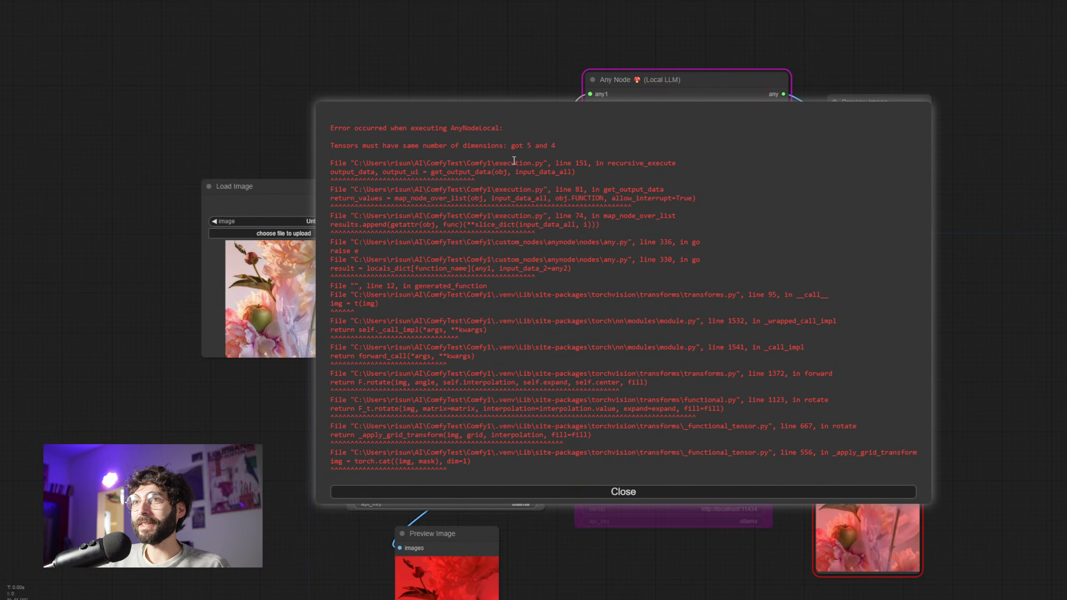
click(574, 493)
Remove "with 4 dimensions," from the active channel-swapping Any Node prompt and run the workflow again
drag(535, 204, 476, 278)
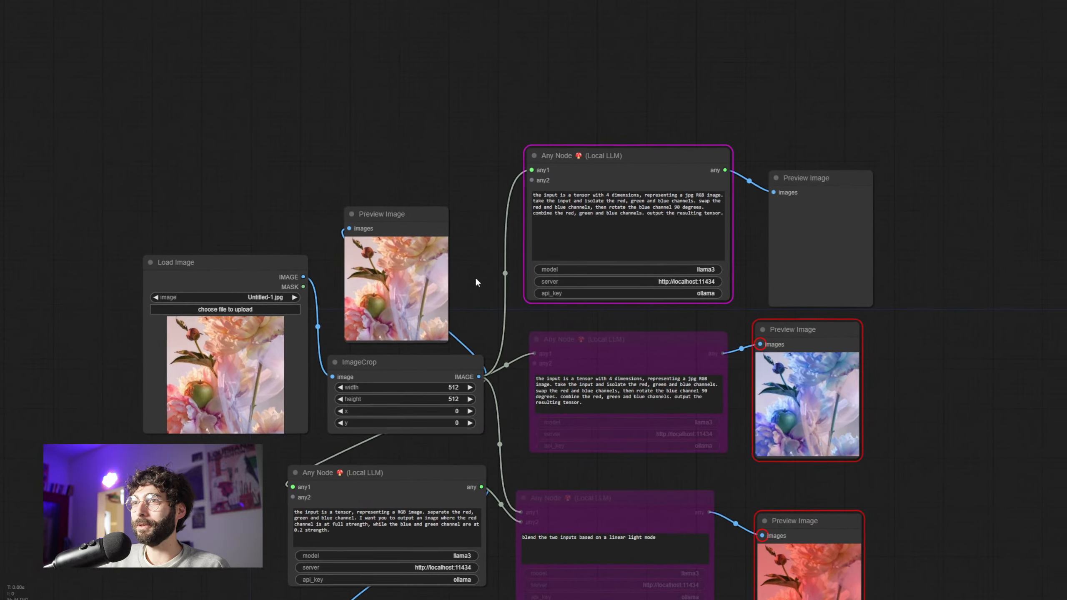
scroll(491, 227, up, 5)
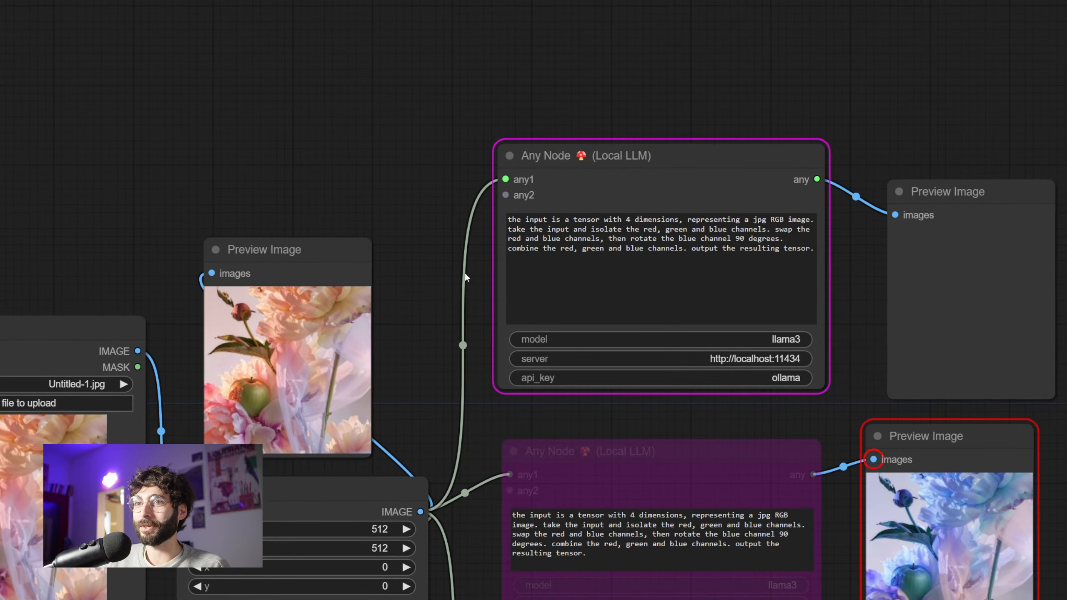
click(535, 223)
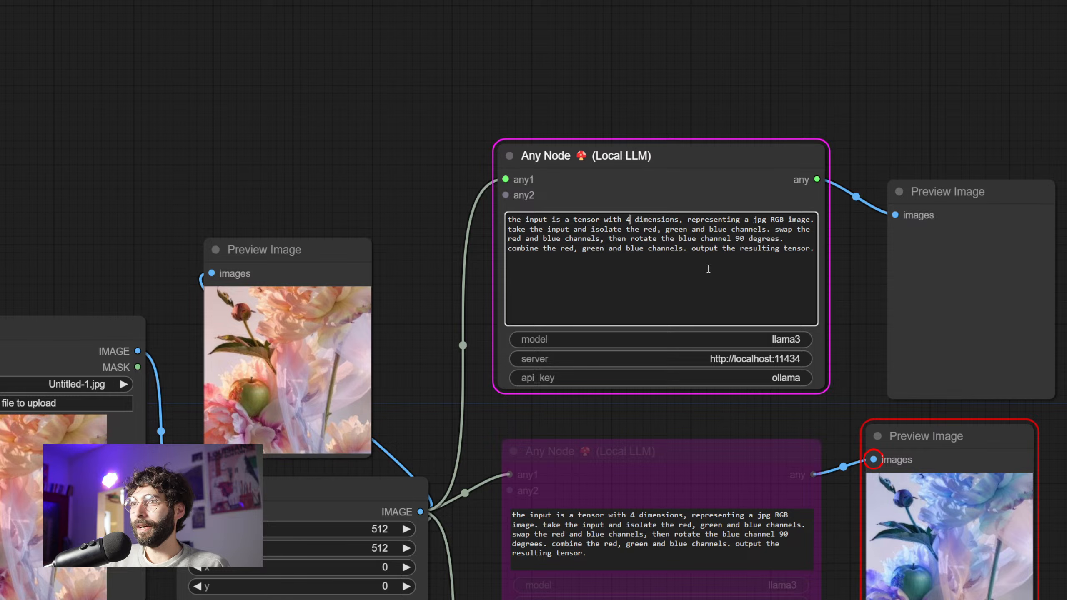
click(731, 238)
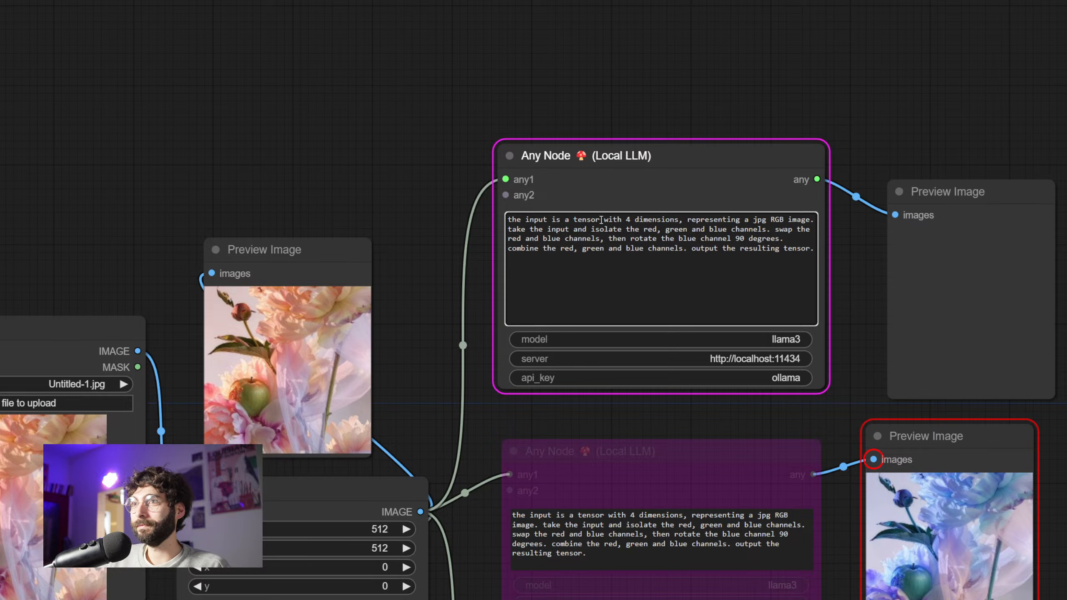
drag(602, 220, 687, 219)
key(BackSpace)
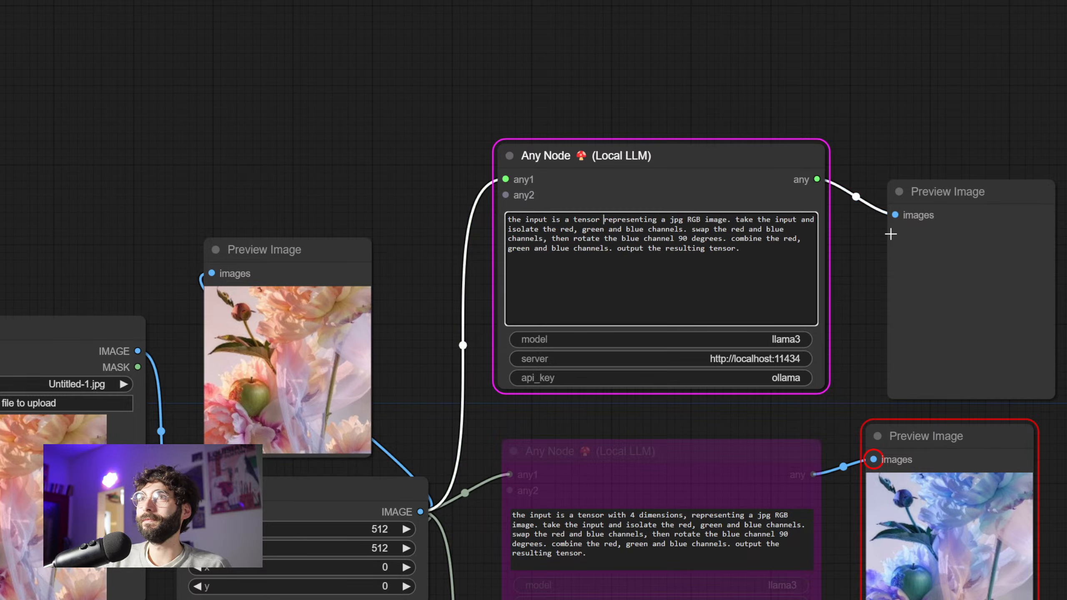
key(ctrl+Return)
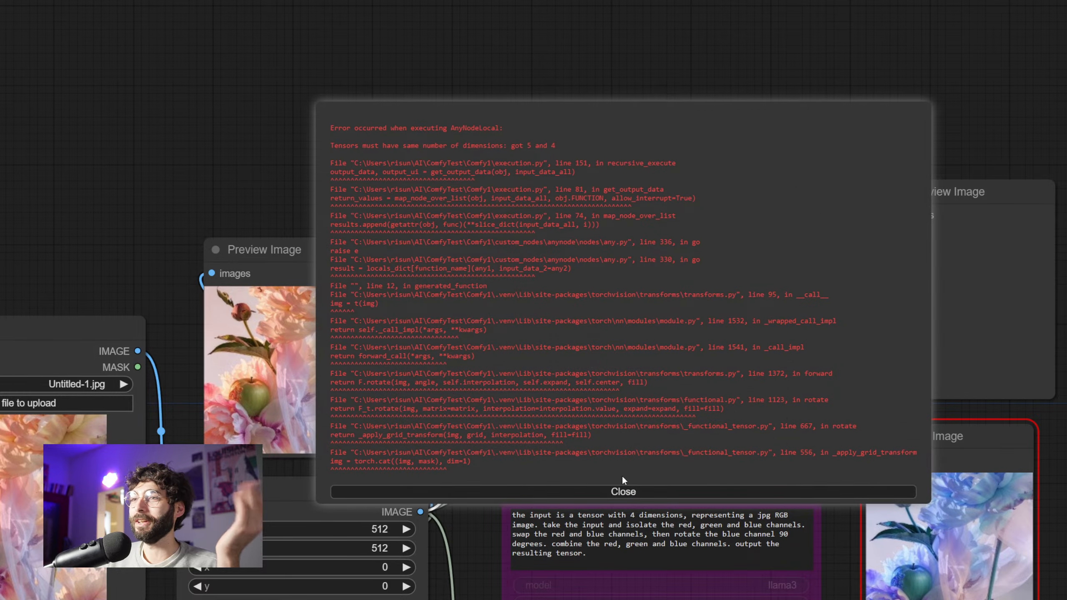
click(622, 492)
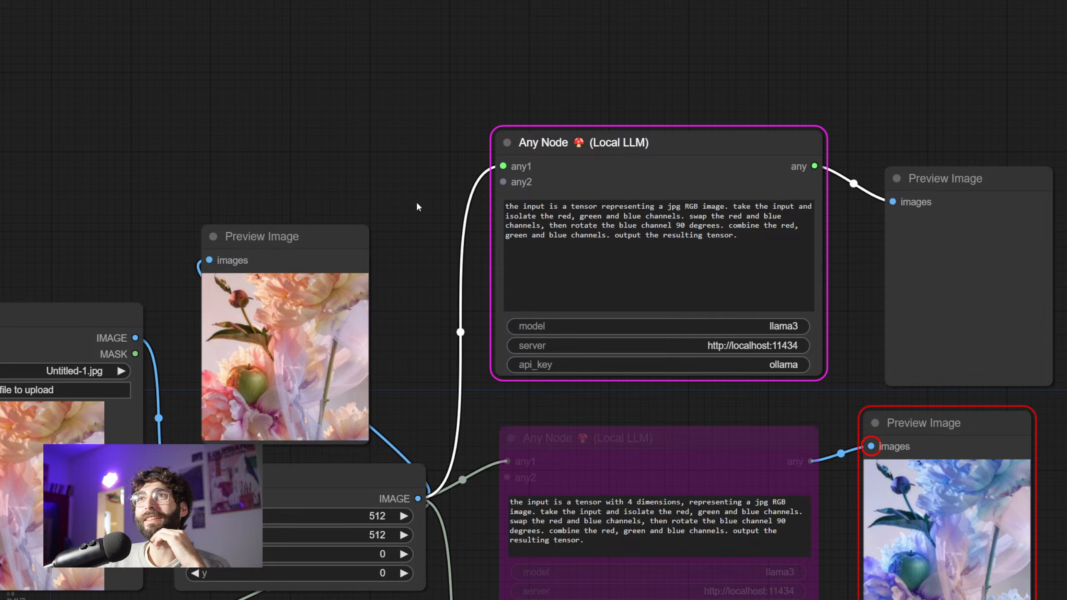
scroll(420, 252, down, 3)
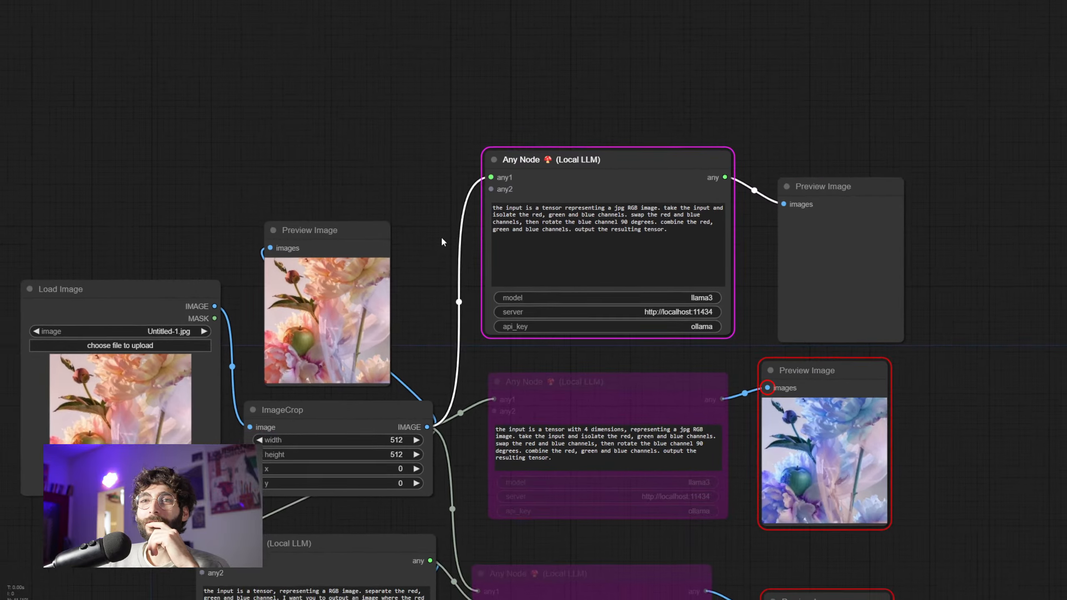
drag(441, 236, 473, 200)
click(682, 341)
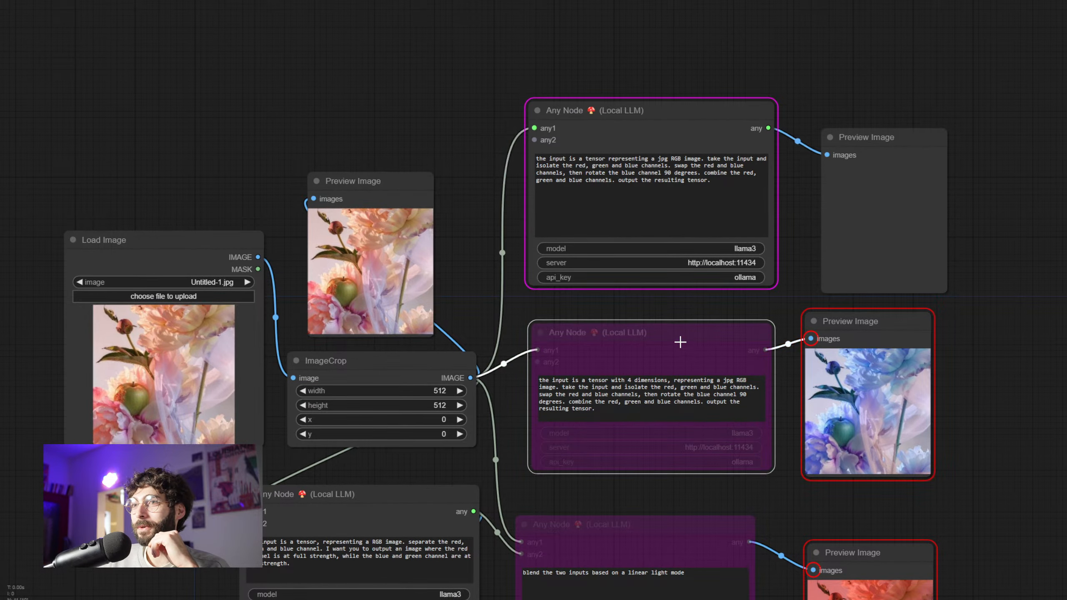
right_click(679, 333)
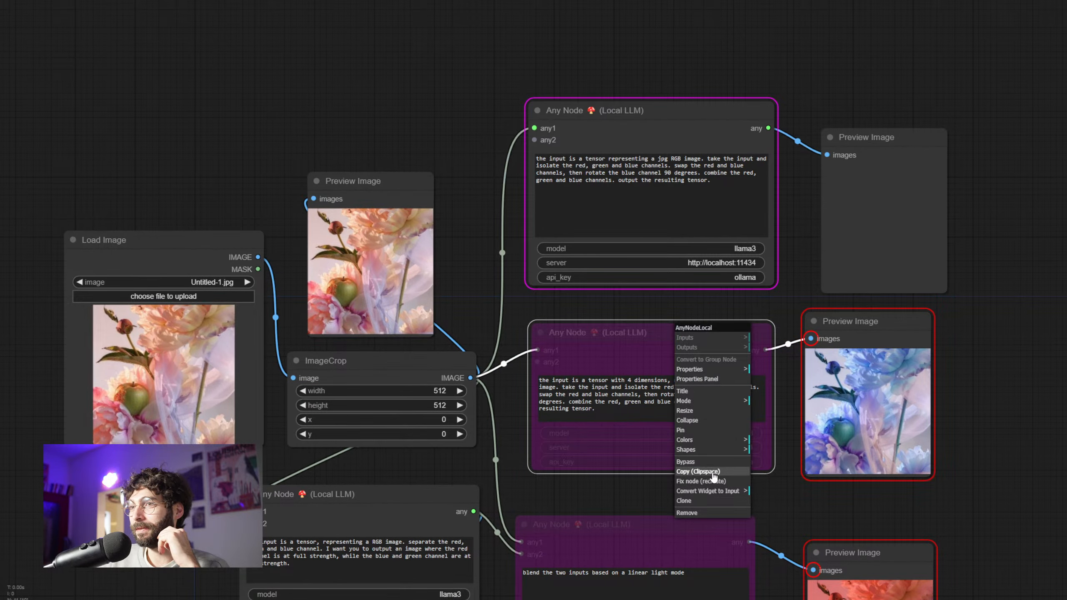
click(525, 279)
scroll(735, 320, up, 2)
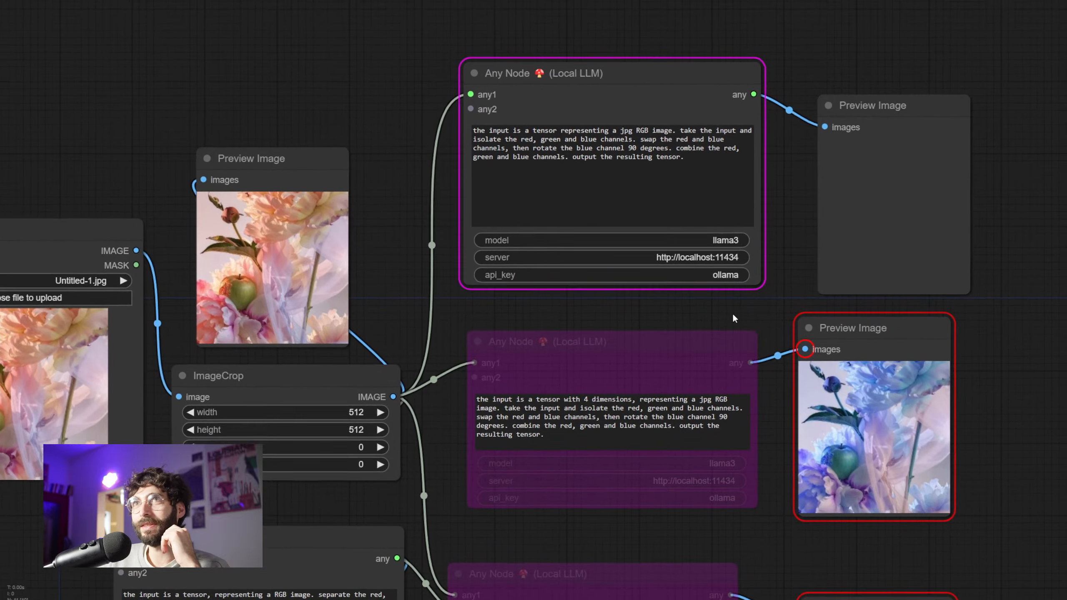
drag(701, 322, 700, 357)
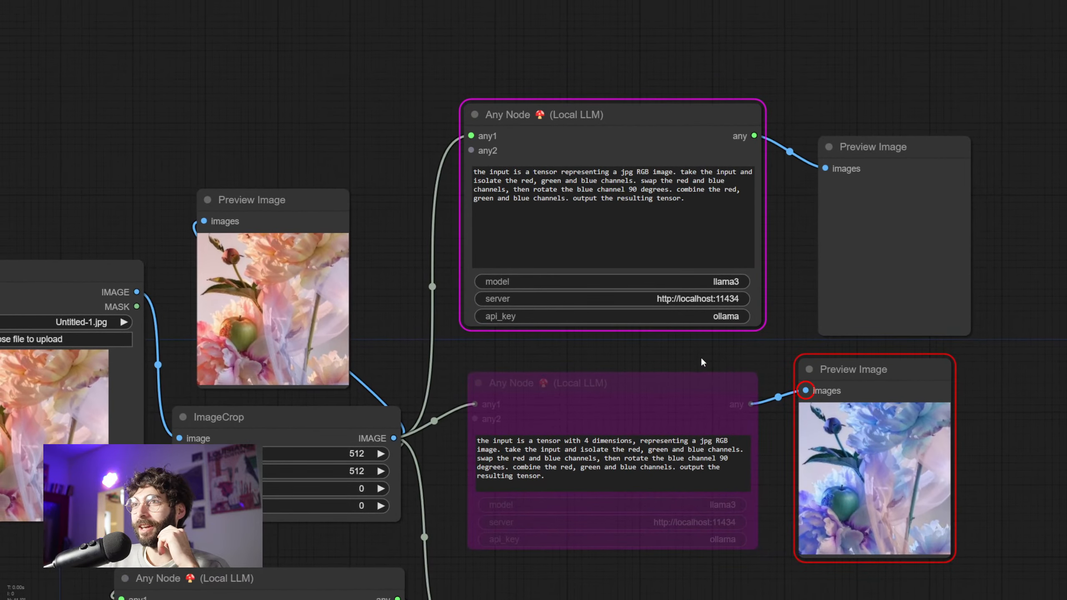
Change the active Any Node prompt to "then flip the blue channel horizontally" instead of rotating it 90 degrees, and try to run it
scroll(432, 117, up, 1)
drag(432, 115, 431, 68)
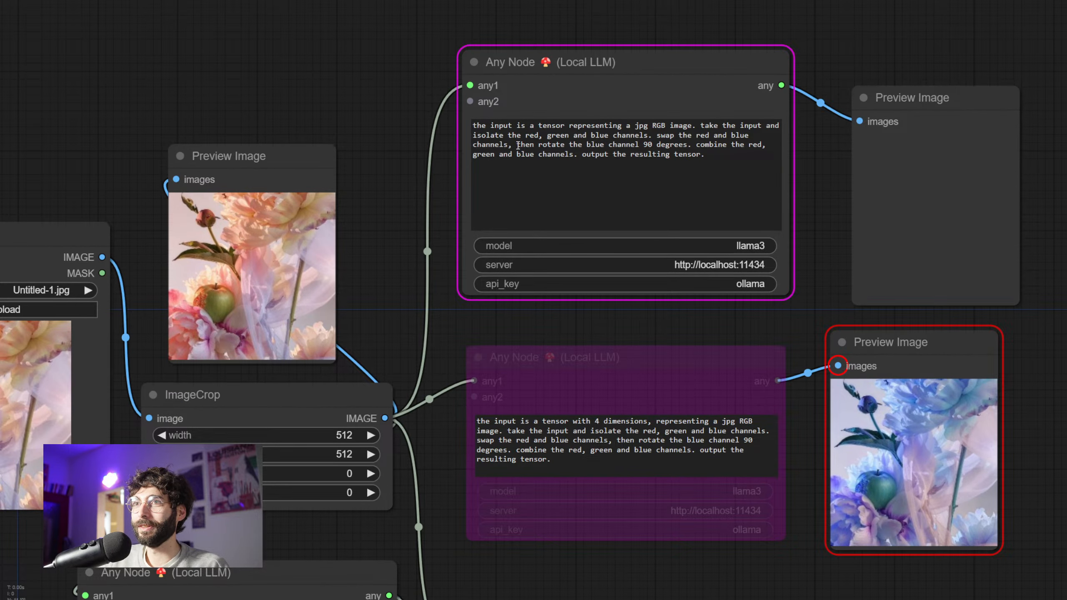
drag(518, 145, 566, 149)
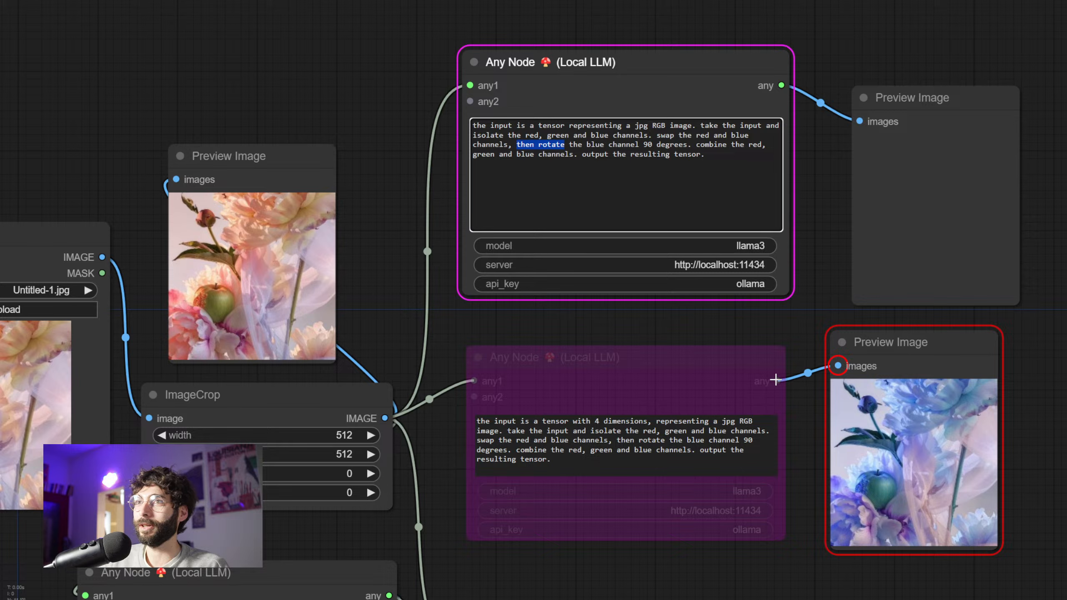
text(then flip)
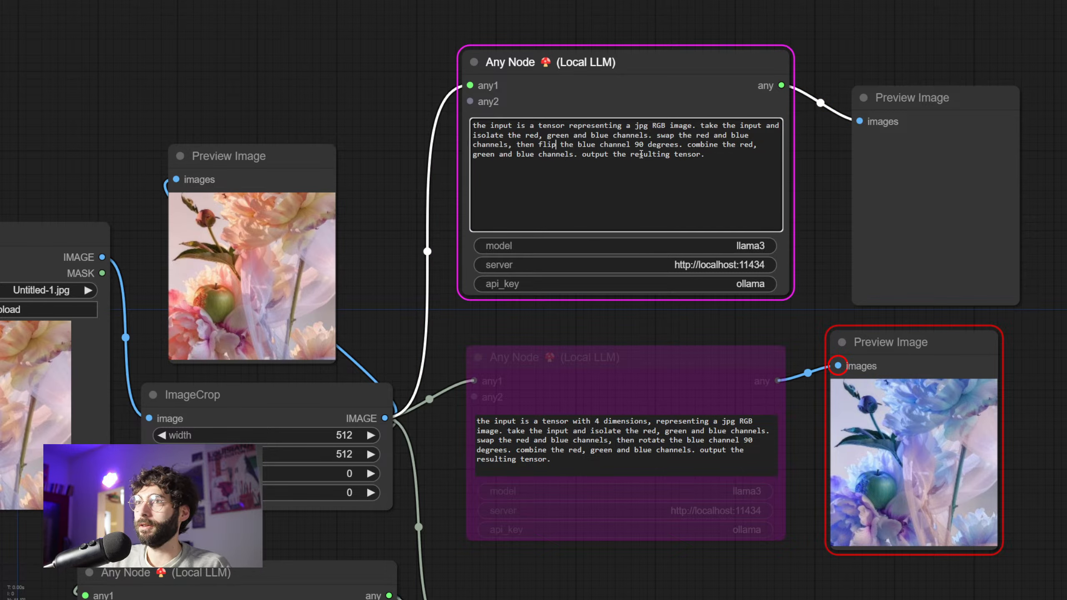
drag(635, 144, 678, 145)
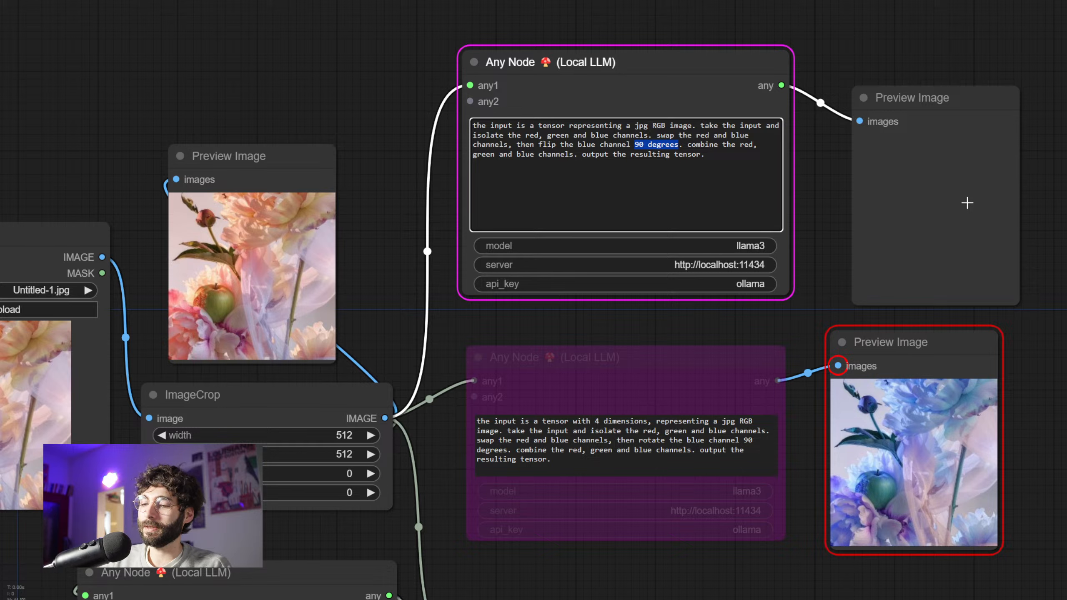
text(horizontally)
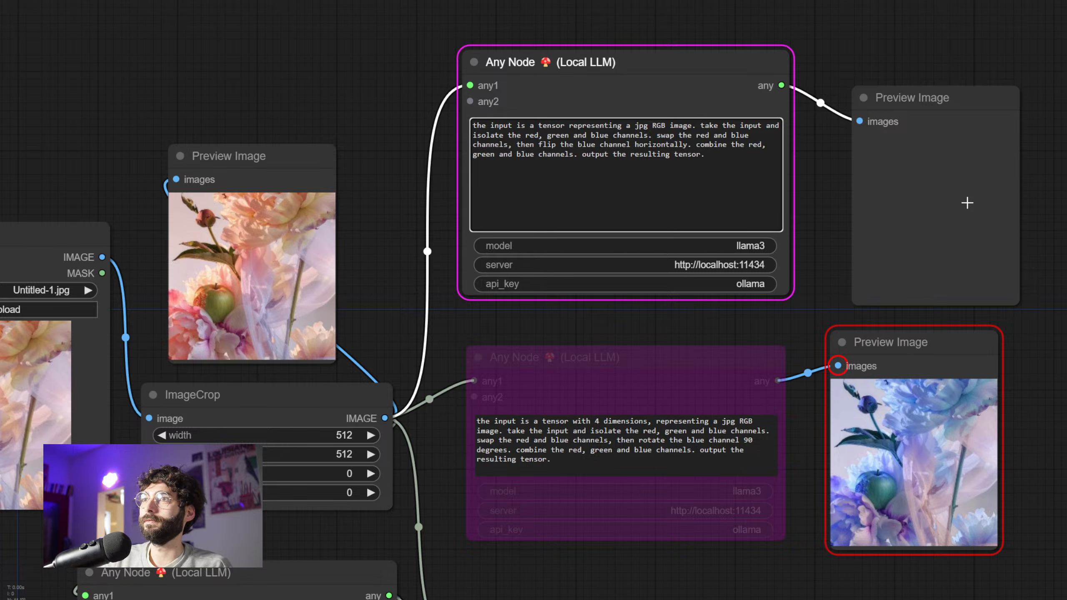
click(1065, 252)
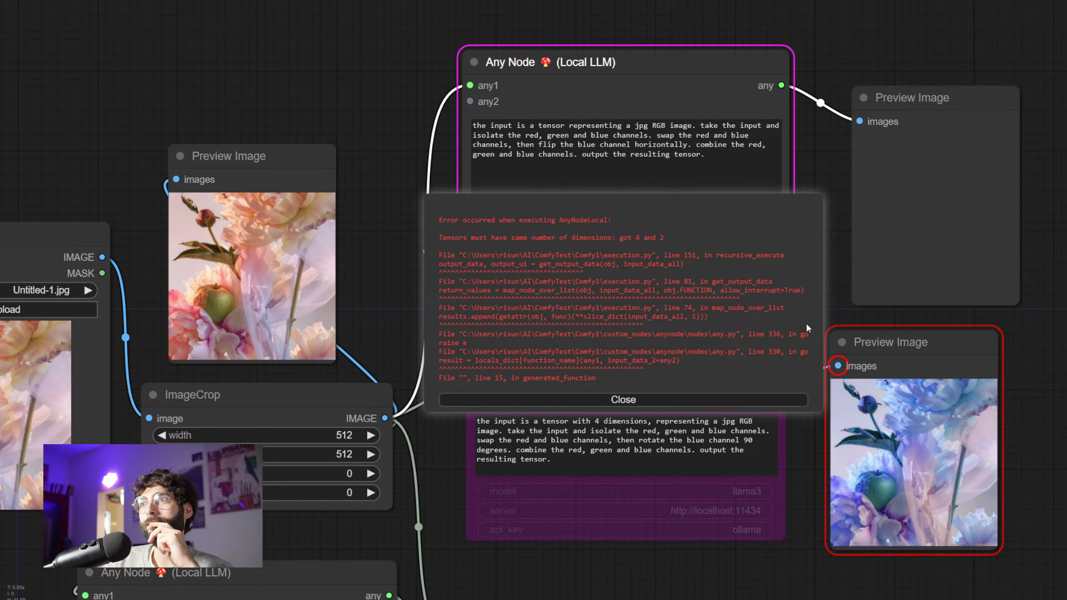
click(621, 400)
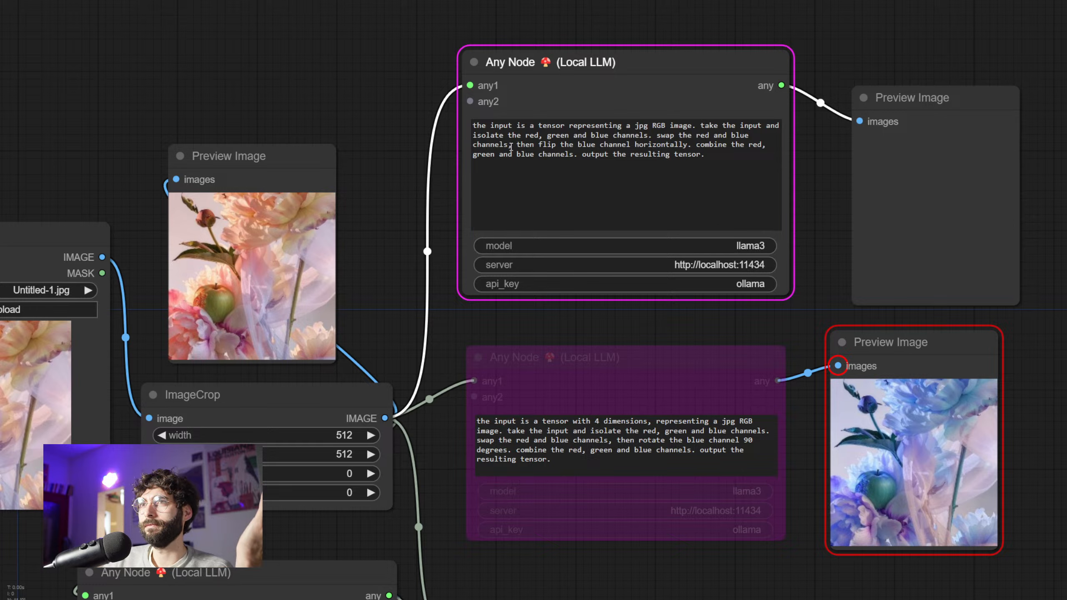
Remove ", then flip the blue channel horizontally" from the active Any Node prompt and run the workflow
drag(508, 145, 688, 147)
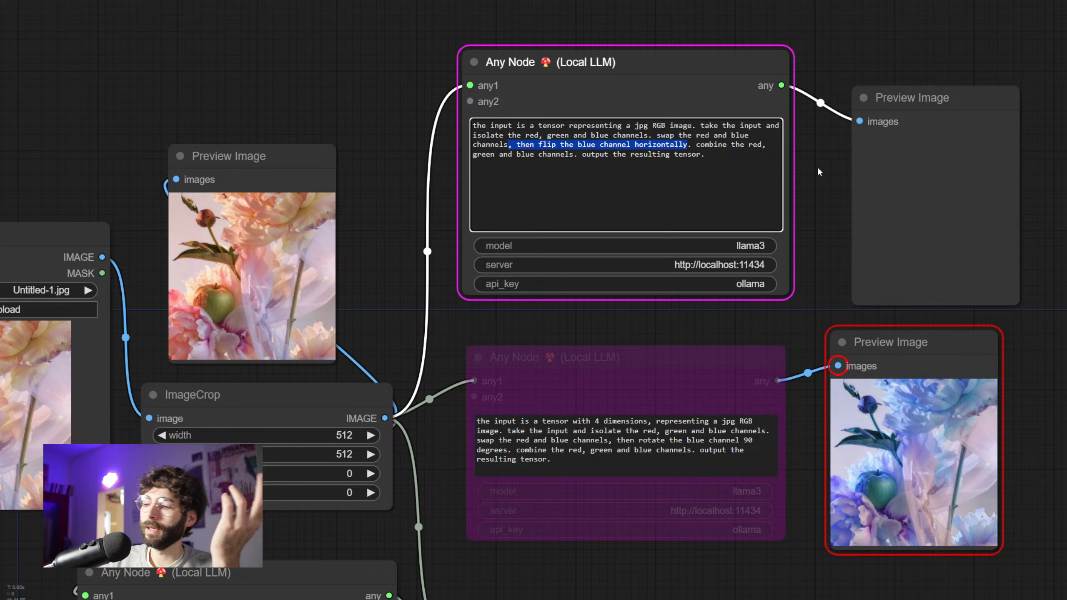
key(BackSpace)
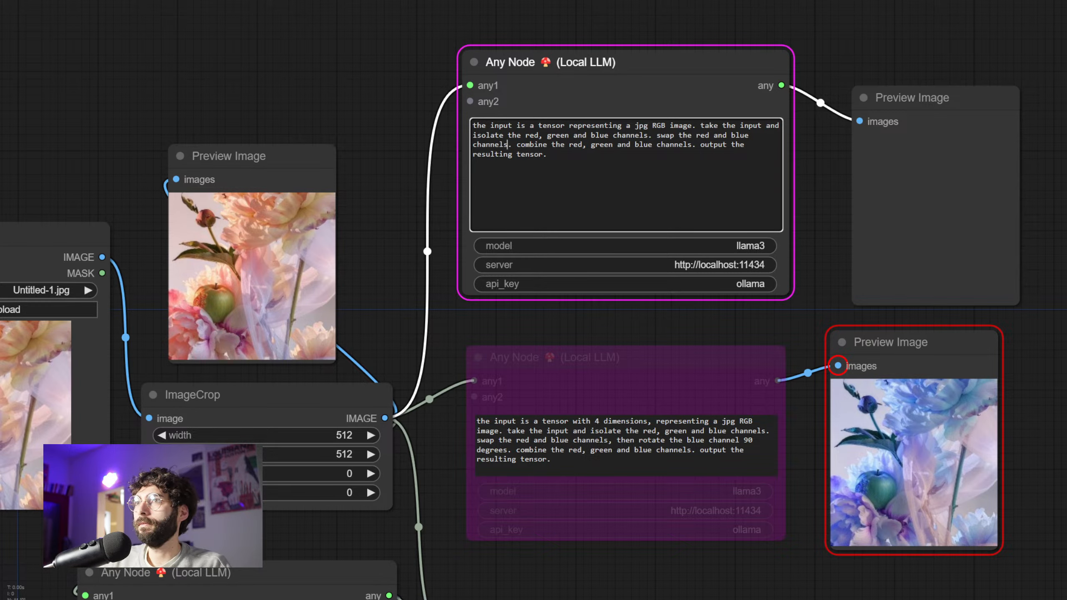
key(ctrl+Return)
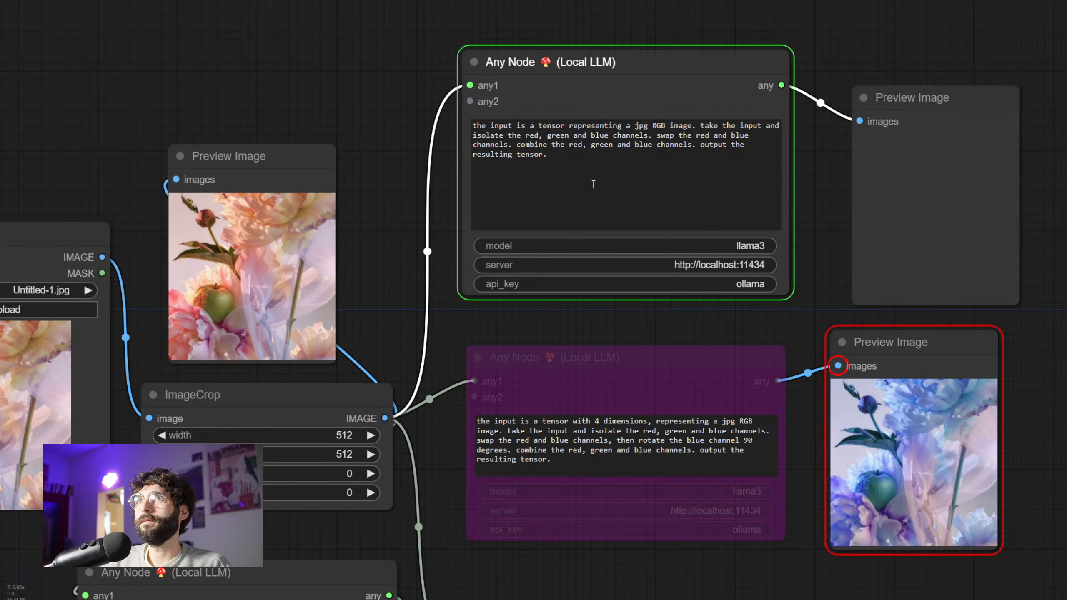
Connect the Load Image node's IMAGE output directly to the any1 input of the active Any Node, replacing the ImageCrop link
drag(398, 90, 403, 93)
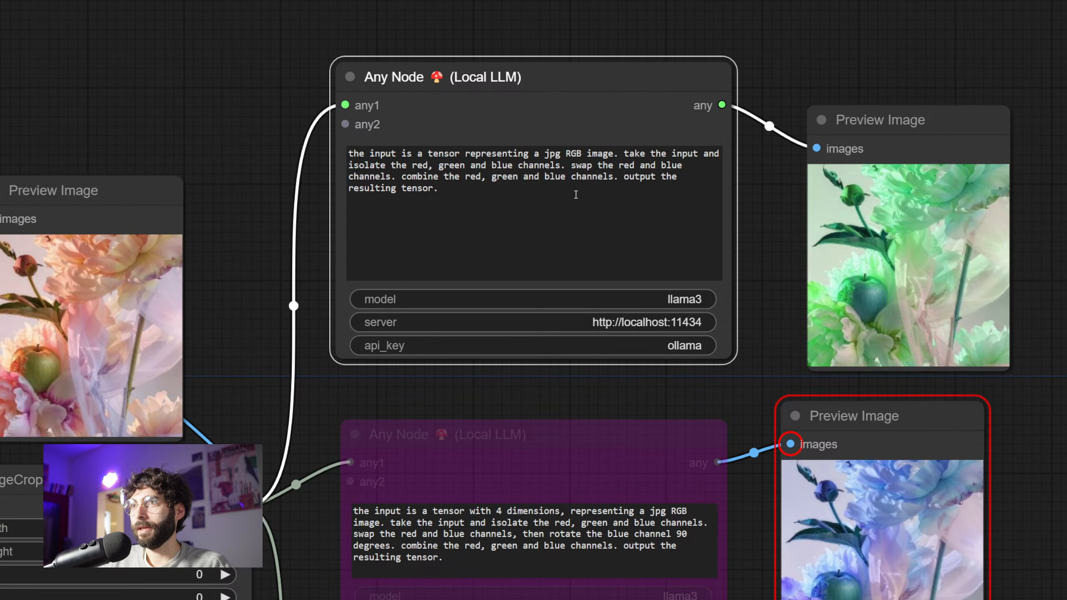
click(596, 193)
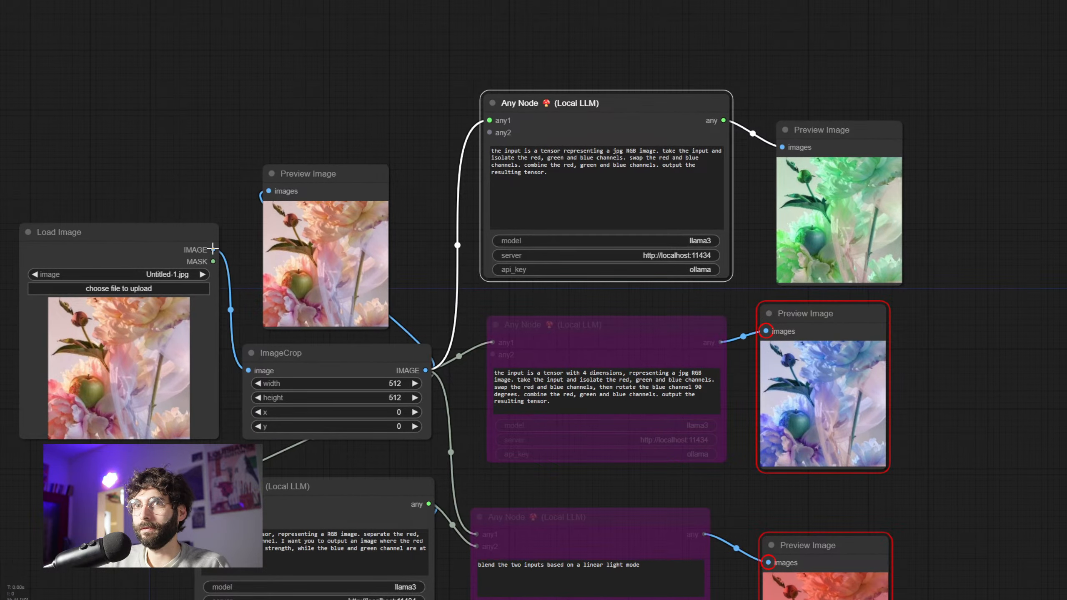
drag(213, 249, 489, 121)
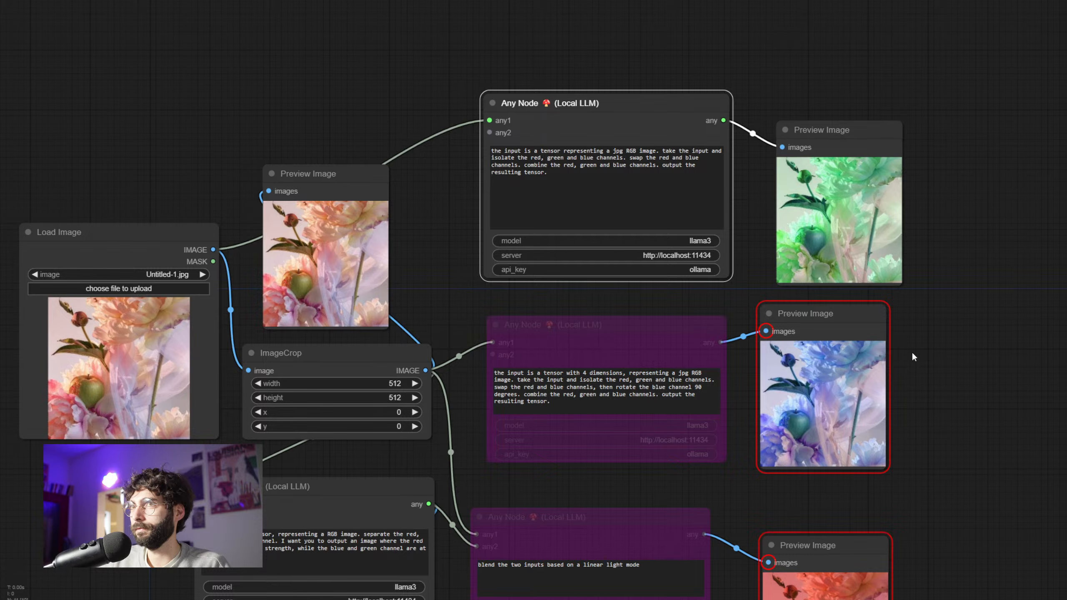
Change the active Any Node prompt to "swap the green and blue channels" and run the workflow
scroll(759, 252, up, 3)
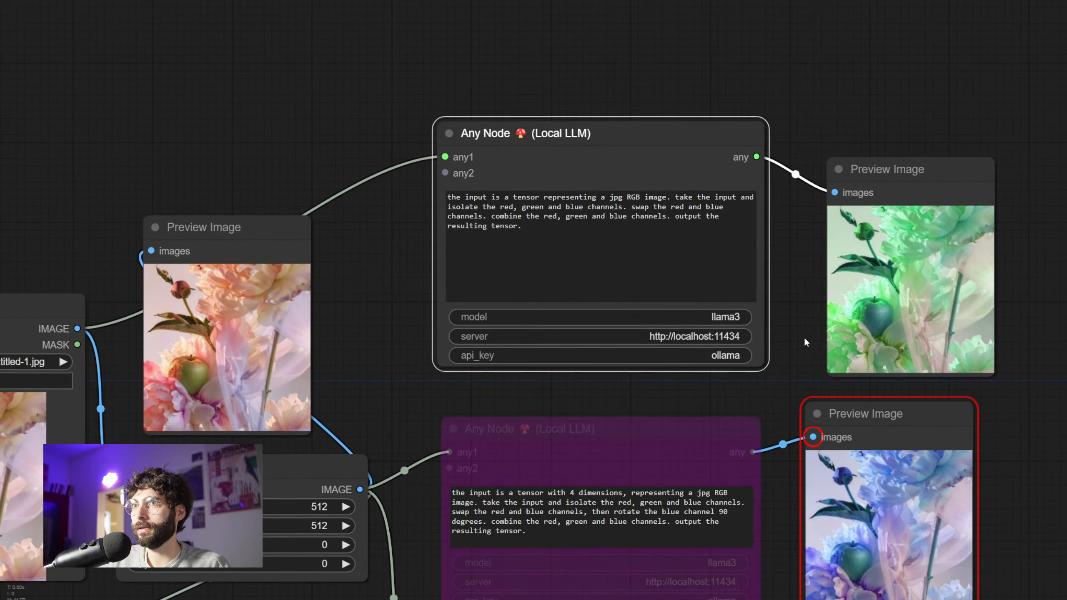
scroll(394, 168, up, 2)
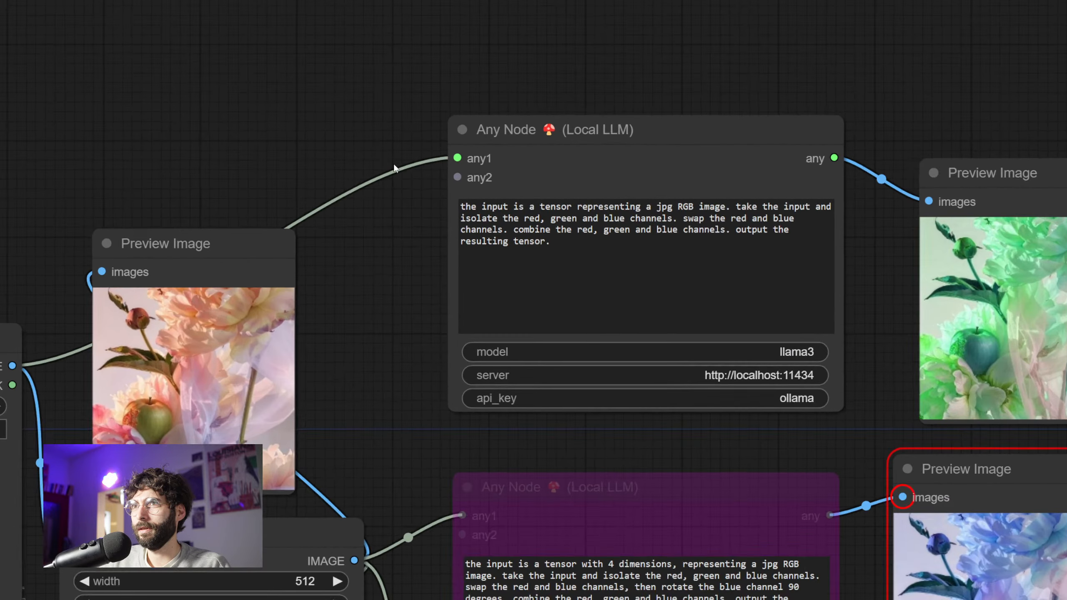
double_click(740, 218)
text(green)
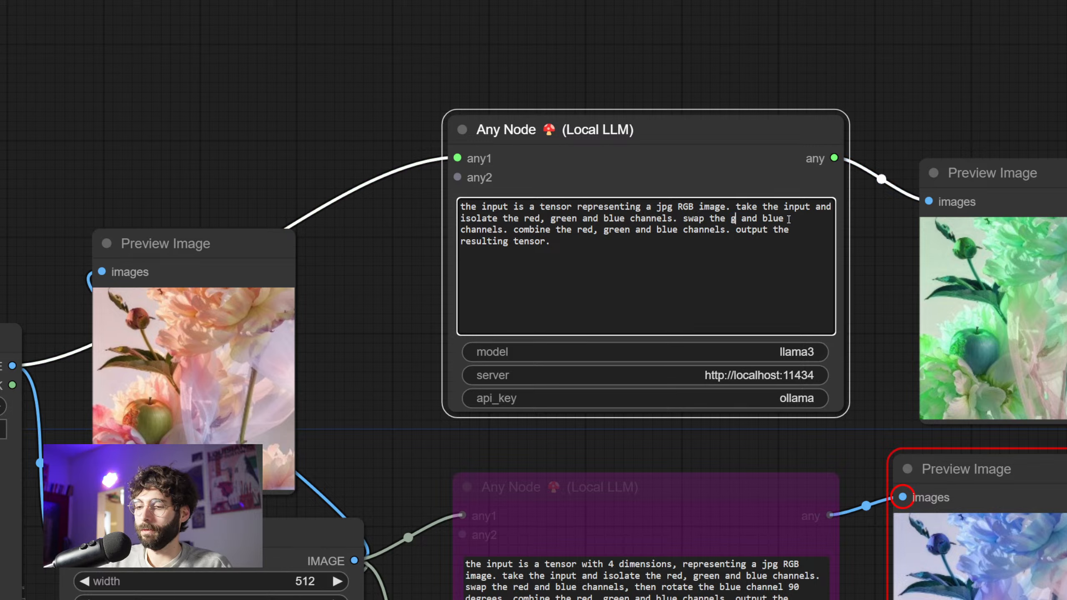
key(ctrl+Return)
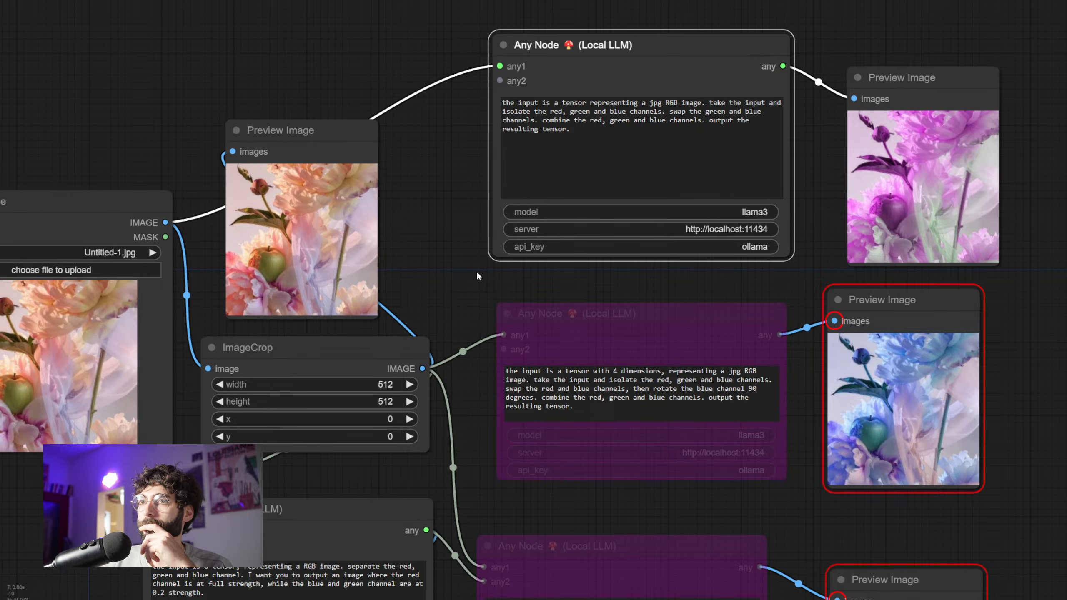
Reword the last sentence of the active Any Node prompt to "output a resulting tensor"
drag(477, 273, 549, 327)
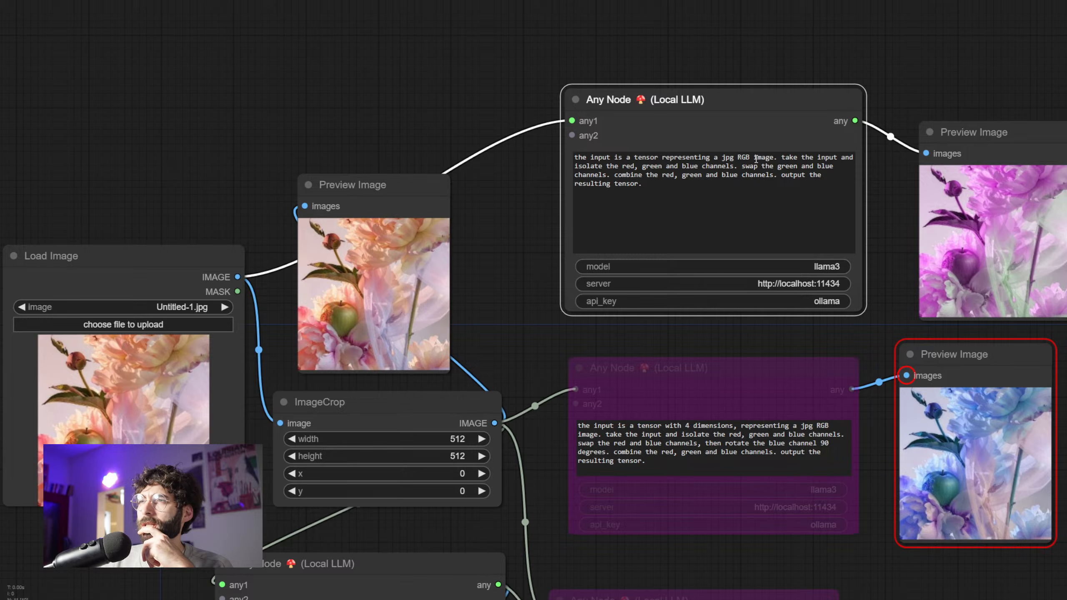
drag(520, 261, 397, 288)
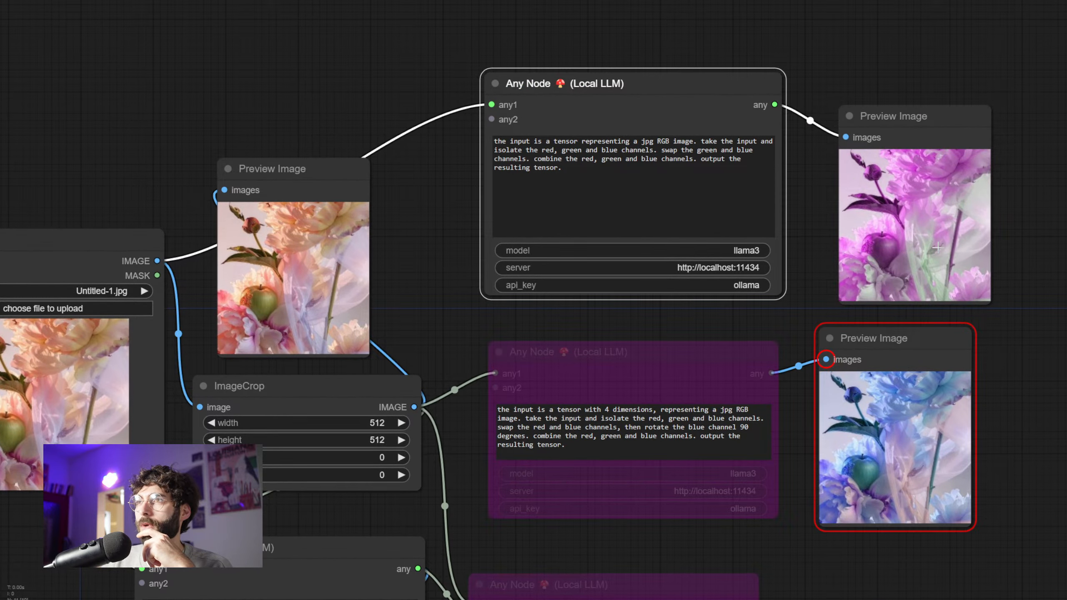
scroll(814, 272, up, 3)
drag(807, 267, 796, 381)
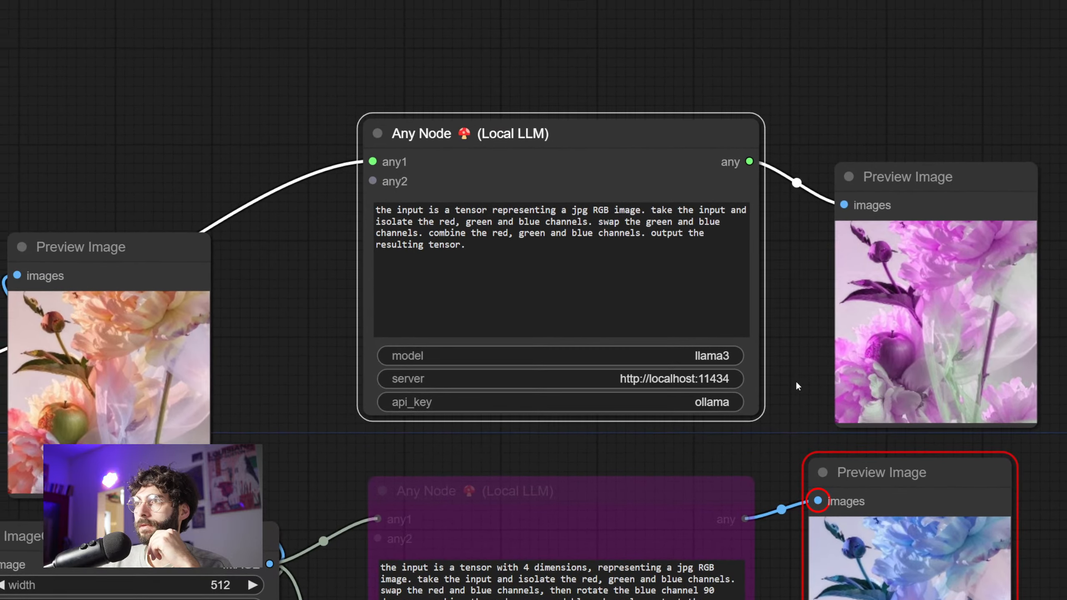
click(546, 261)
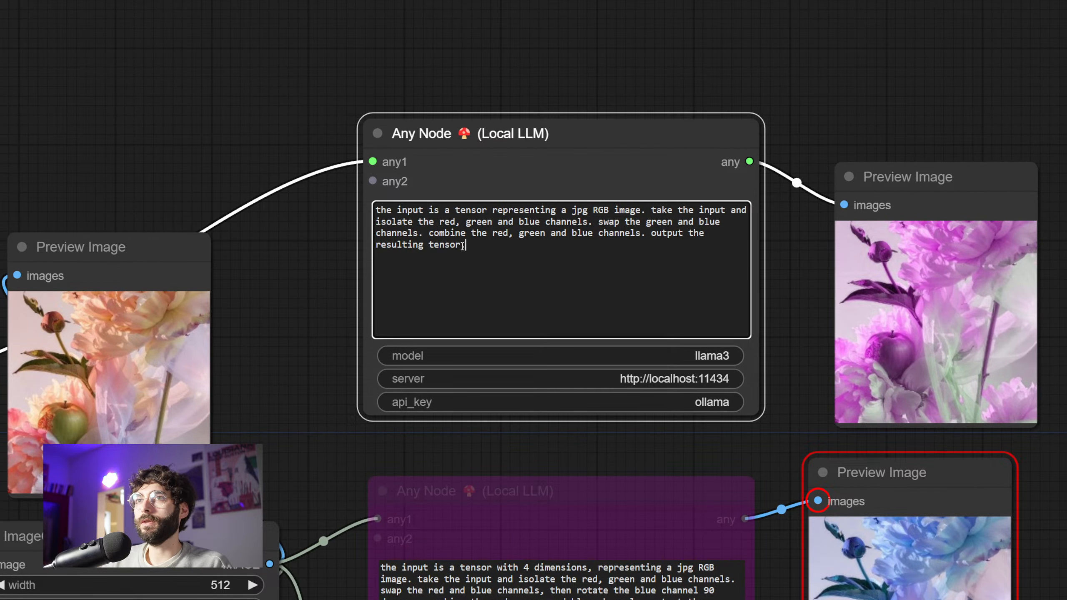
click(711, 236)
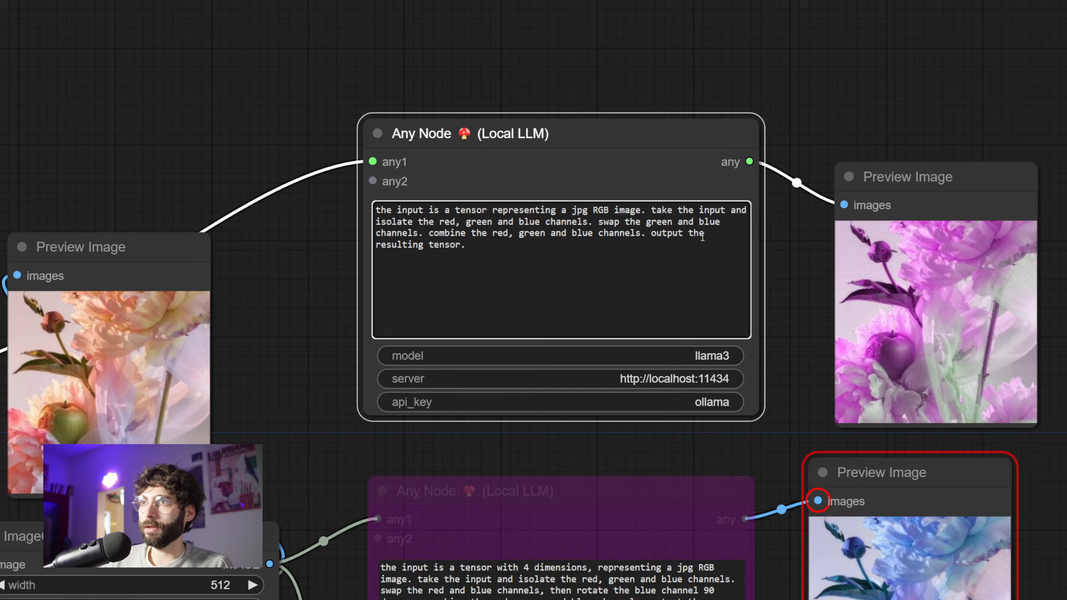
click(689, 234)
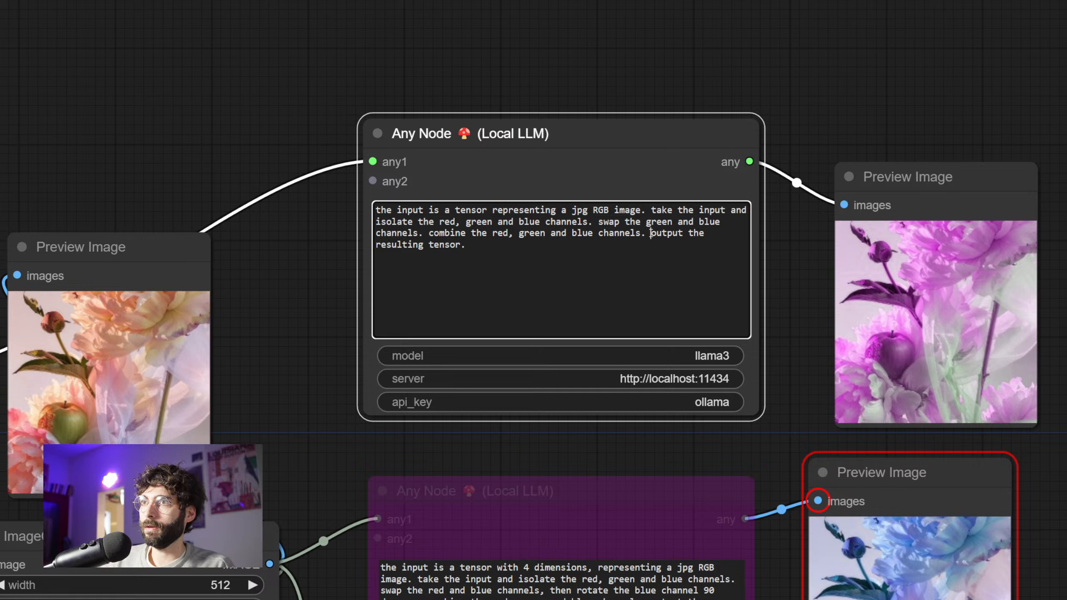
double_click(696, 234)
text(a)
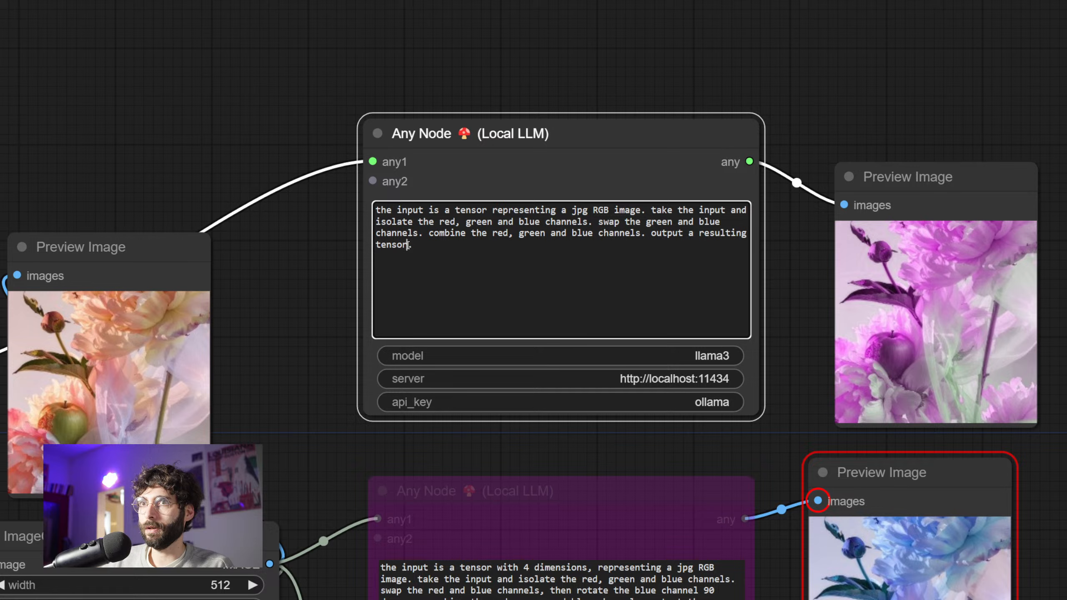
Extend the active Any Node prompt's last sentence with "with the green channel with strength = 1, a red channel with strength = 0.2"
text( resulting tensor with the g)
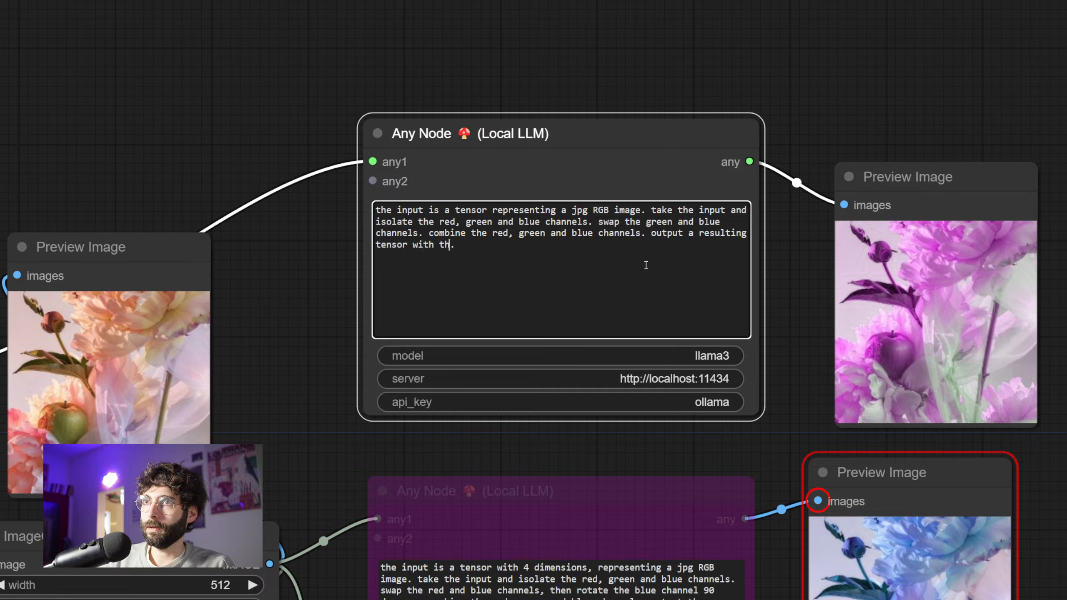
text(reen channel)
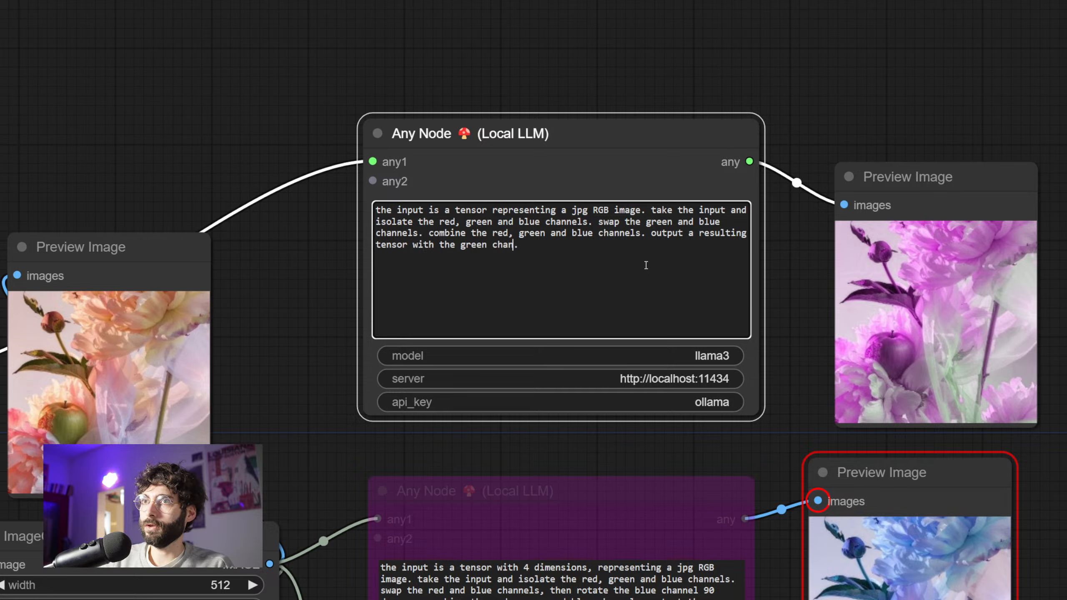
text( with streng)
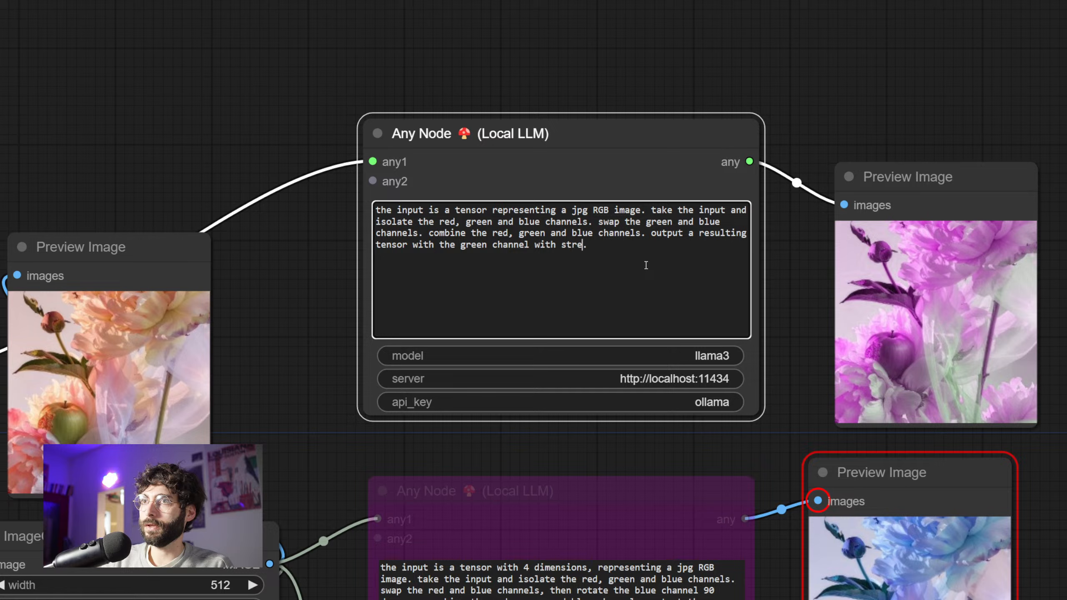
text(th )
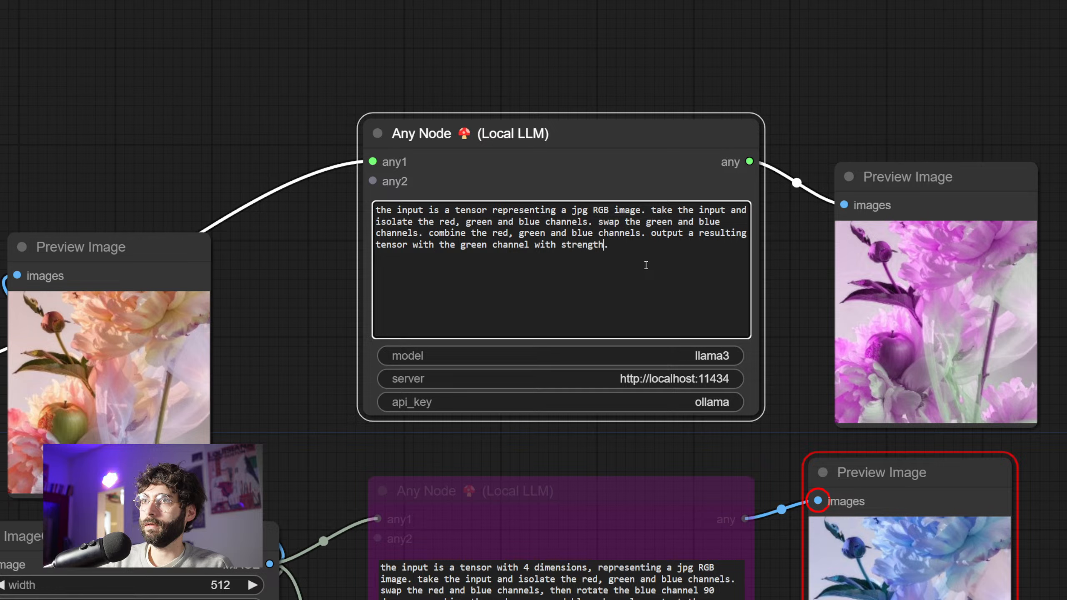
text(= 1, a red channel)
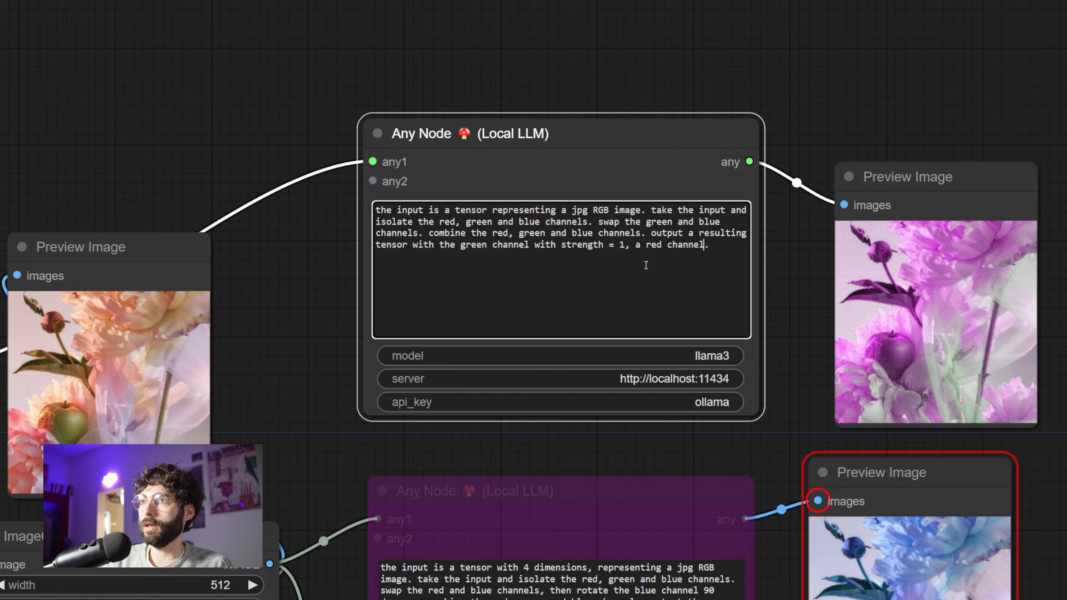
text( with strea)
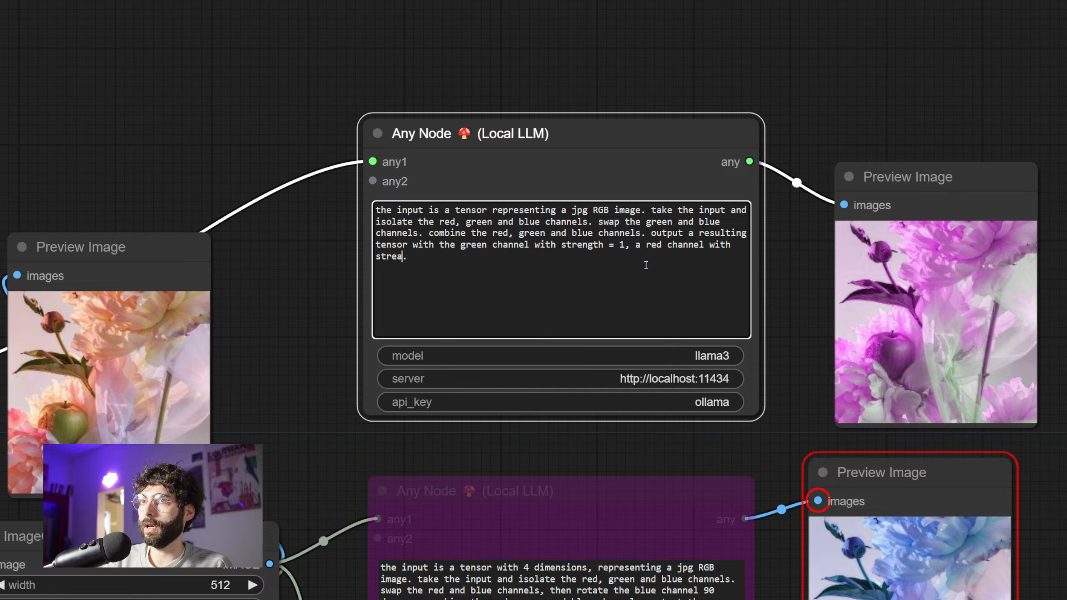
key(BackSpace)
text(ngth = )
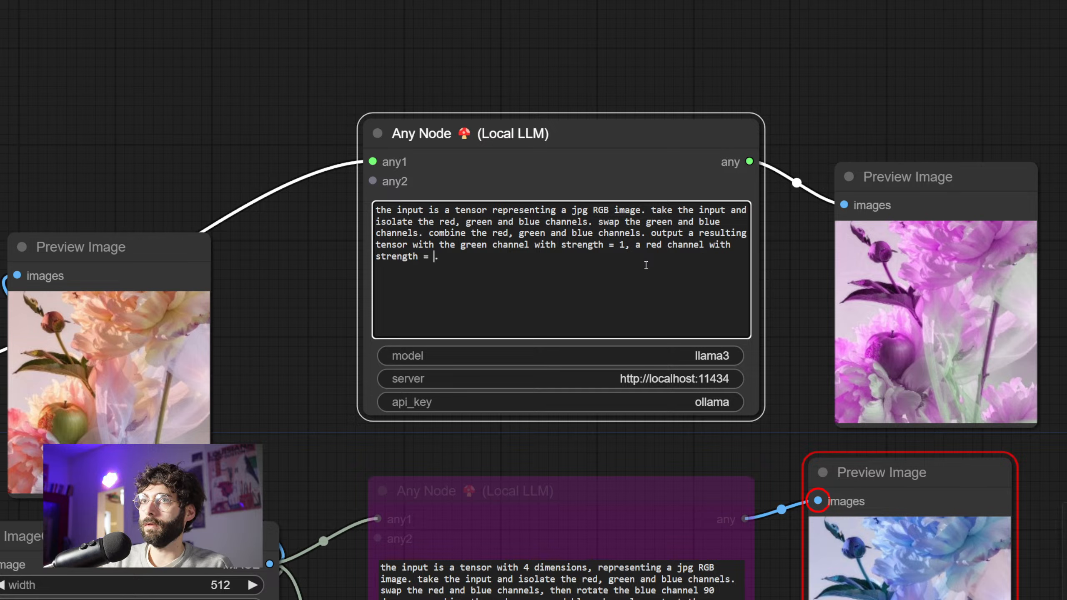
text(0.2)
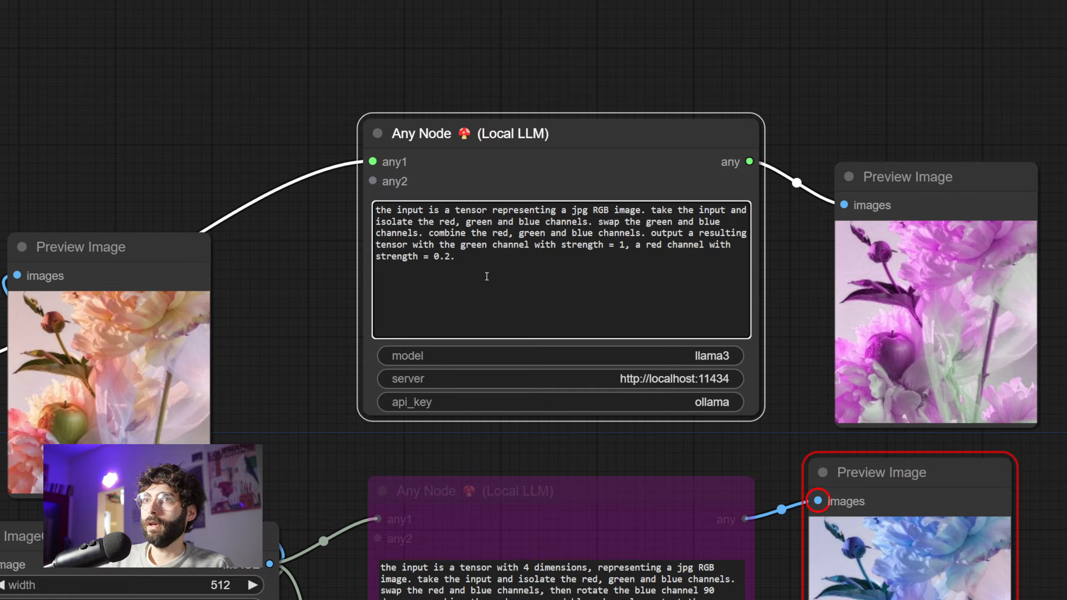
Add "and a blue channel with strength = 0.5" to the end of the active Any Node prompt and run the workflow
text( and a blu)
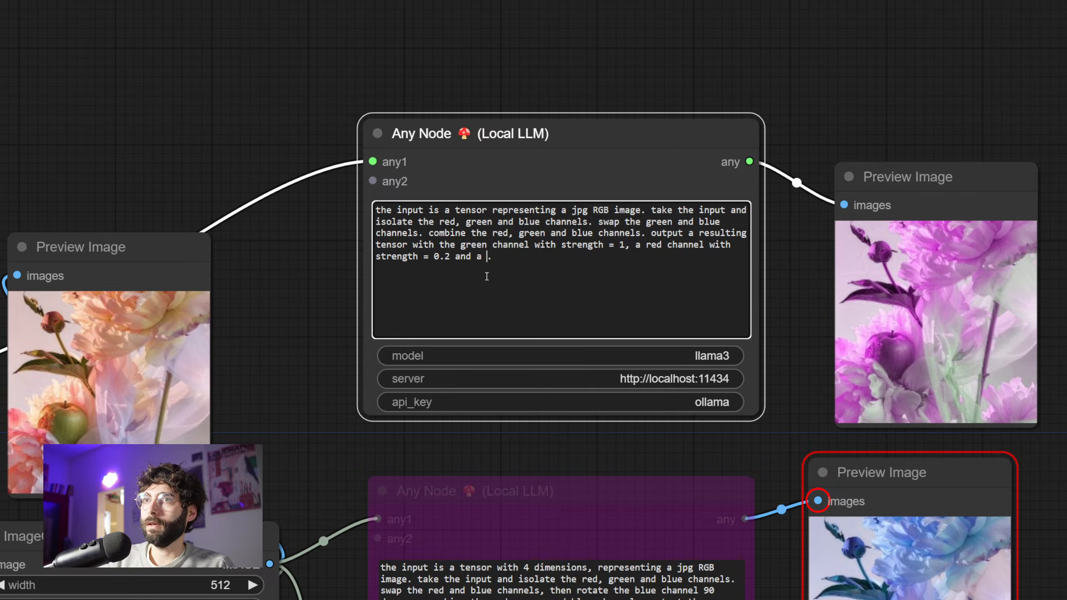
text(e channel with s)
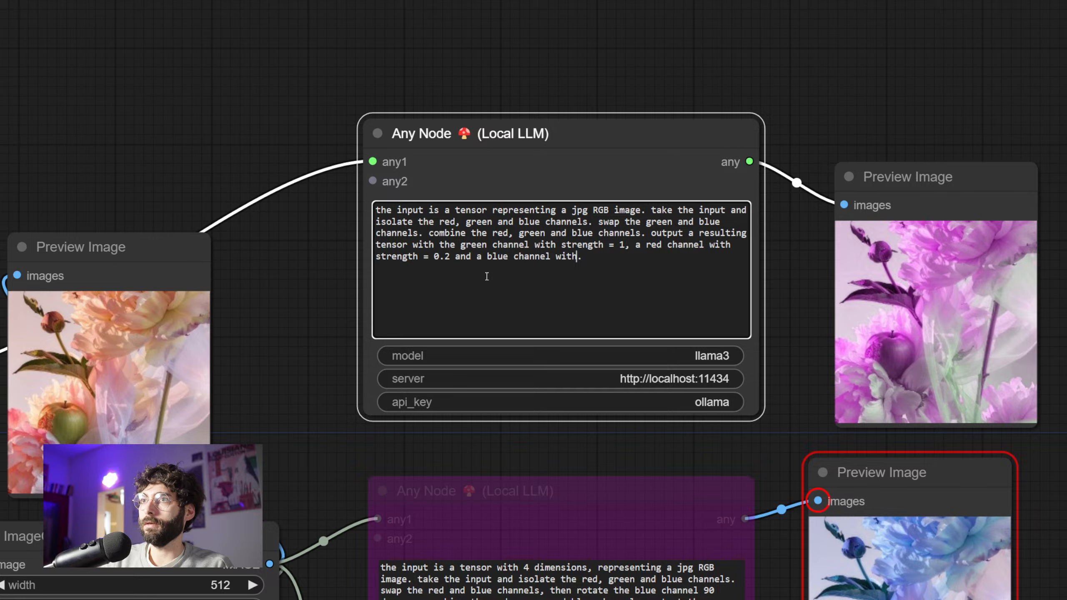
text(treng)
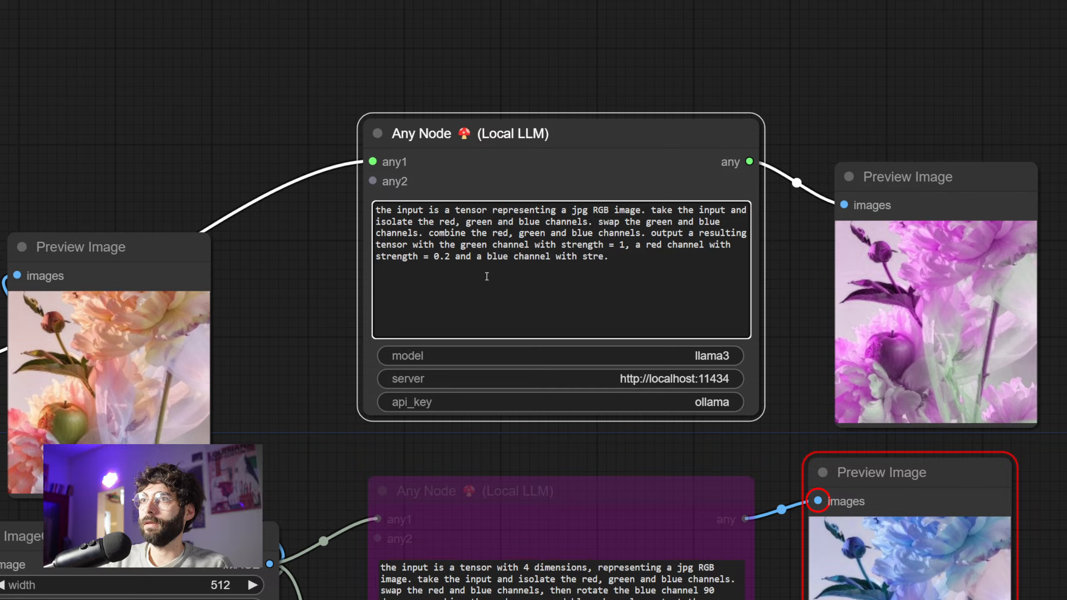
text(th = 0.)
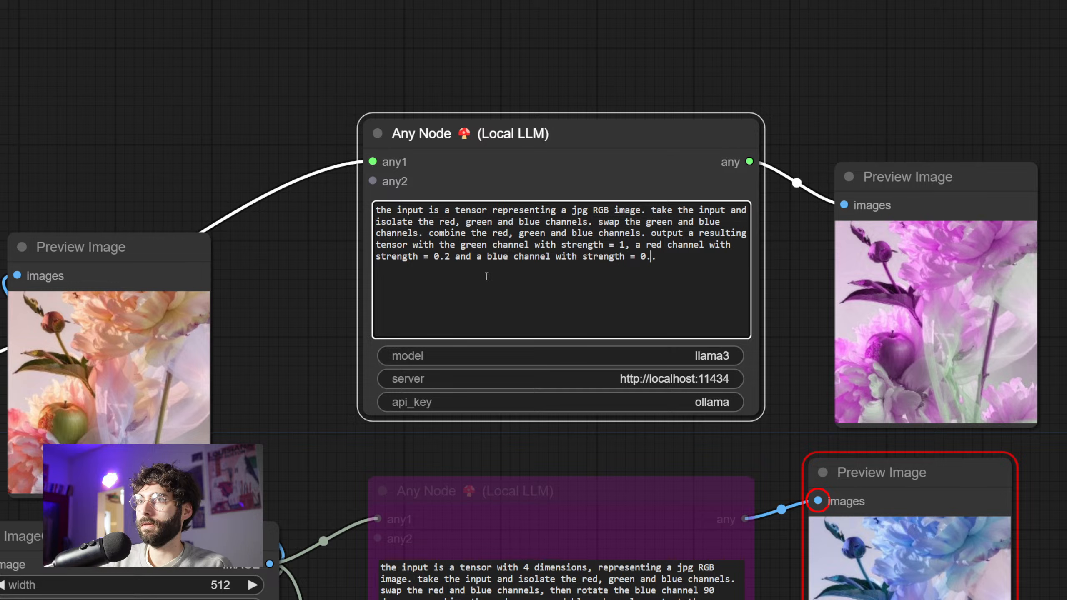
text(5)
key(Return)
key(BackSpace)
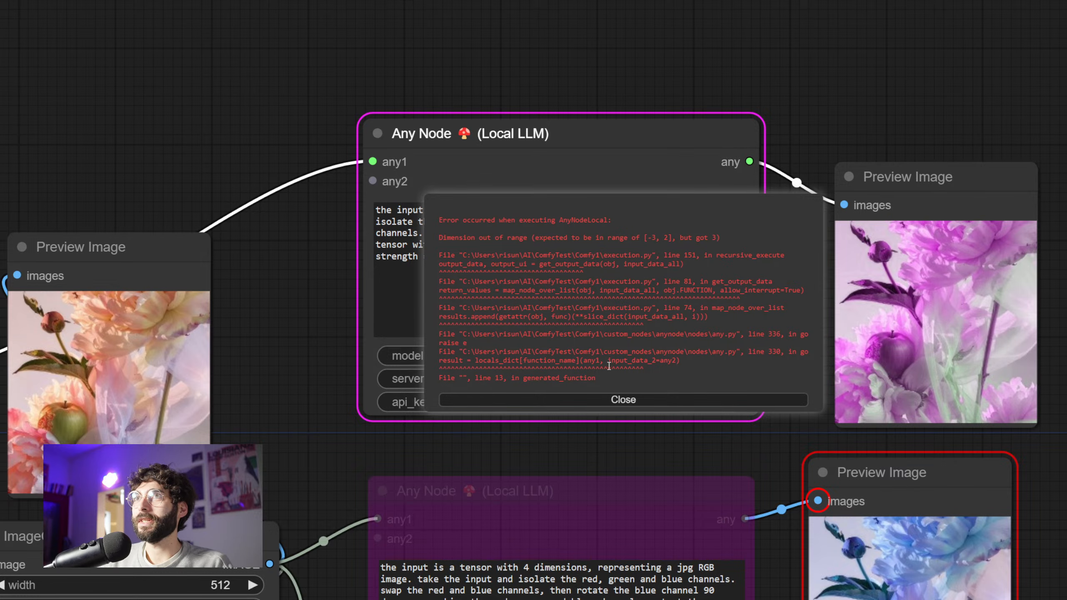
click(613, 401)
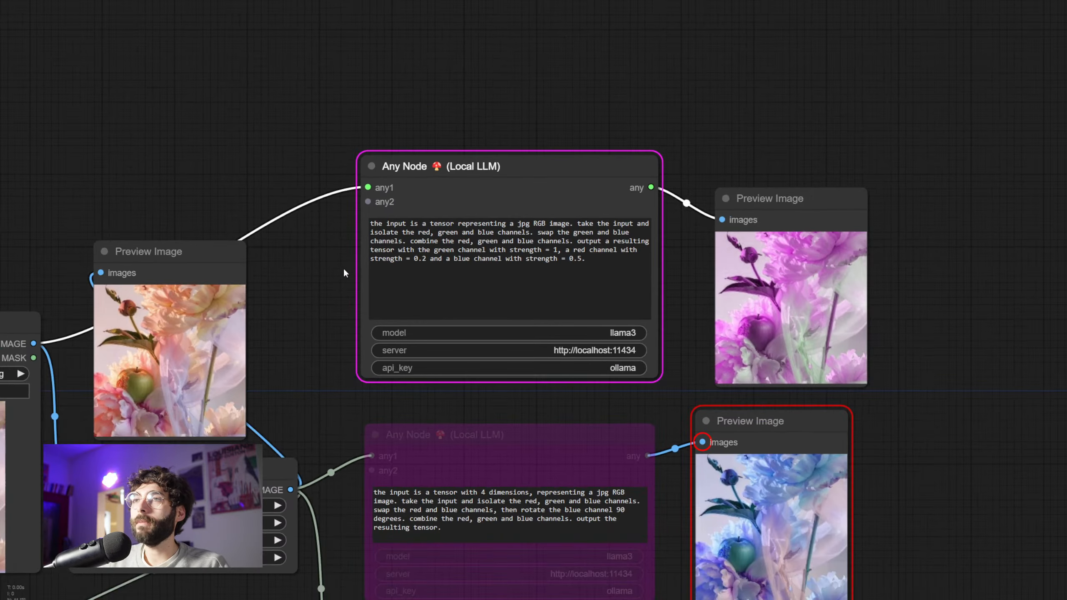
Append ", then combine the channel and output the results" to the last sentence of the active Any Node prompt
scroll(366, 286, up, 3)
drag(365, 286, 315, 271)
scroll(333, 226, down, 2)
scroll(329, 211, up, 2)
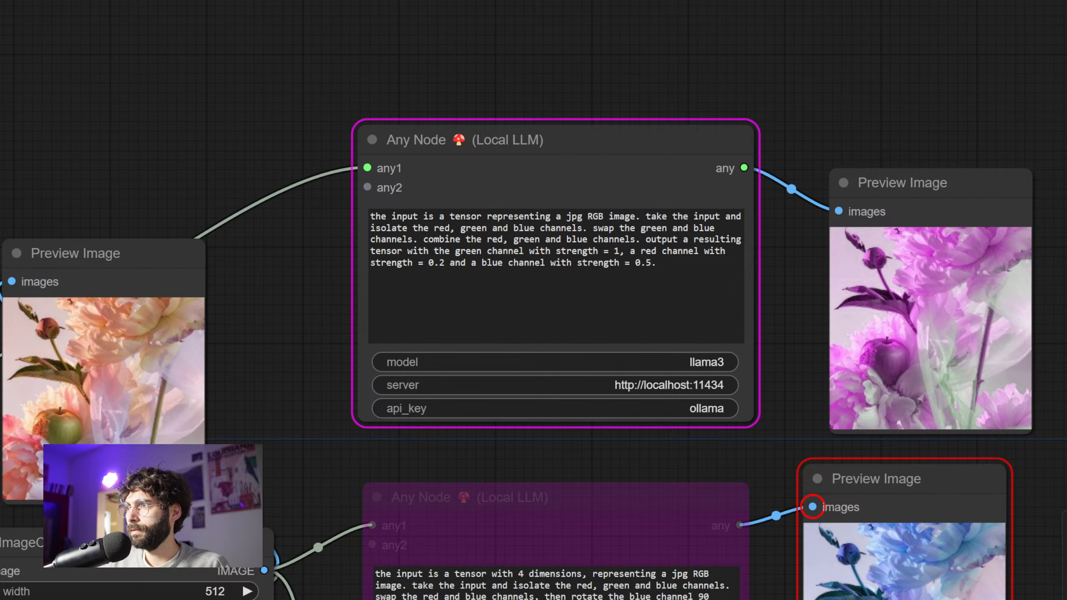
drag(651, 264, 646, 238)
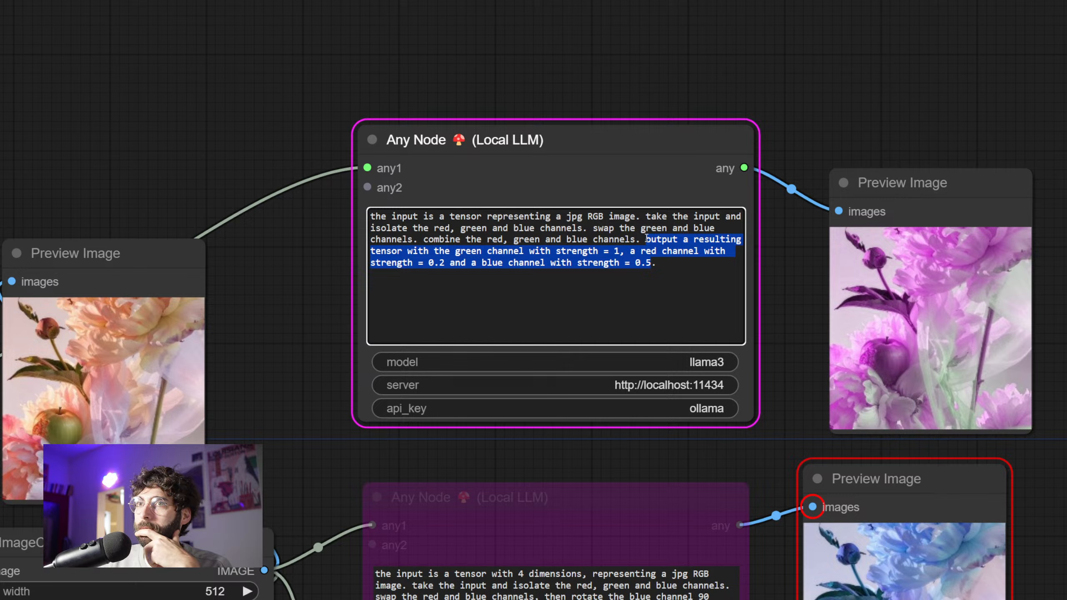
click(650, 262)
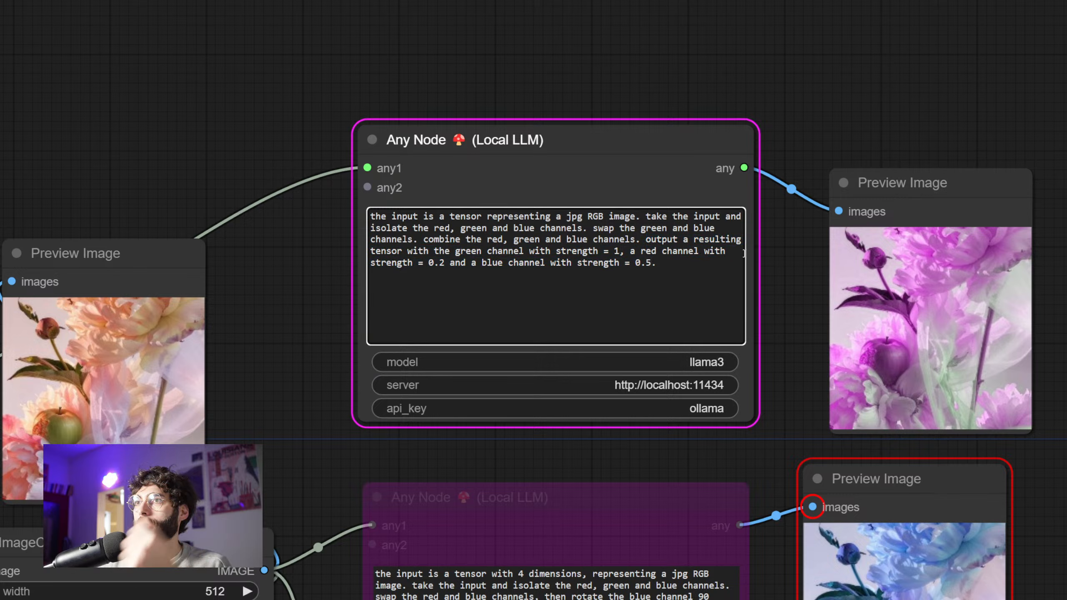
text(, then combi)
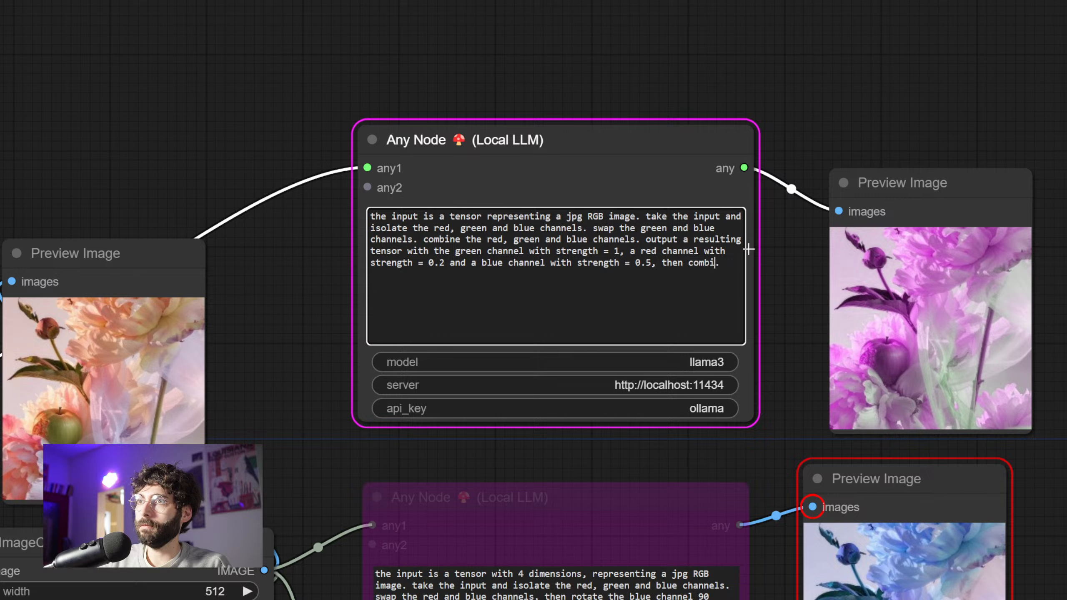
text(ne the channel and )
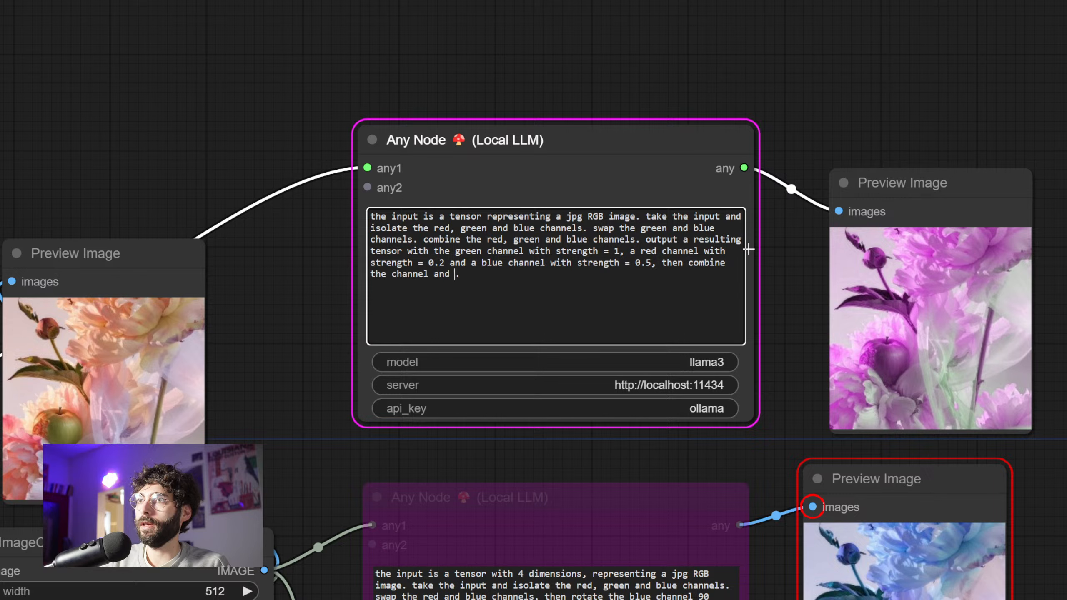
text(output the result)
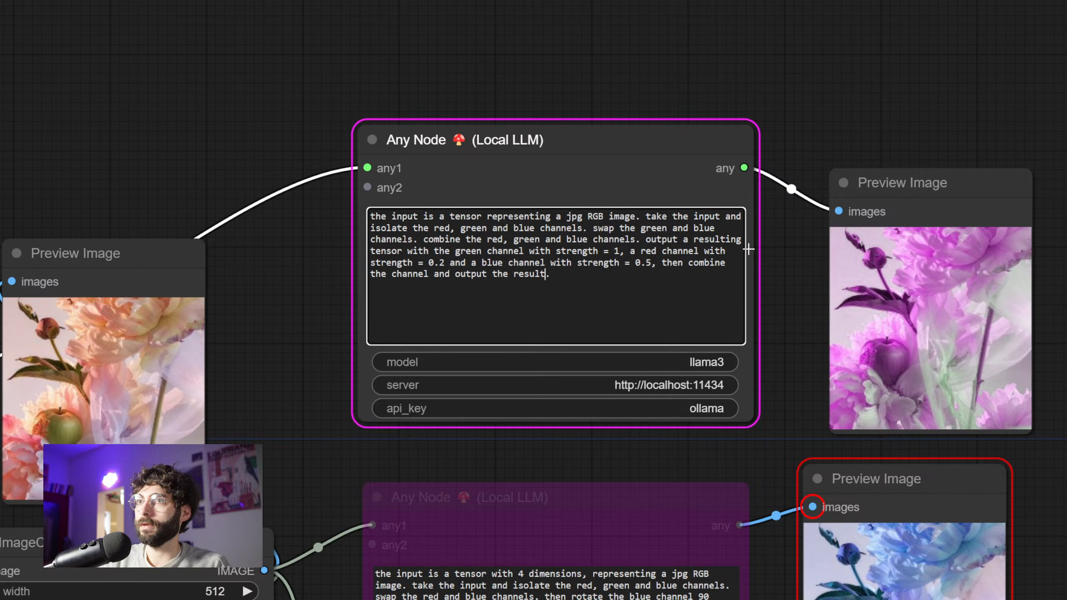
text(s)
Replace "output a resulting tensor with" with "set" in the active Any Node prompt and run the workflow twice
drag(645, 239, 426, 252)
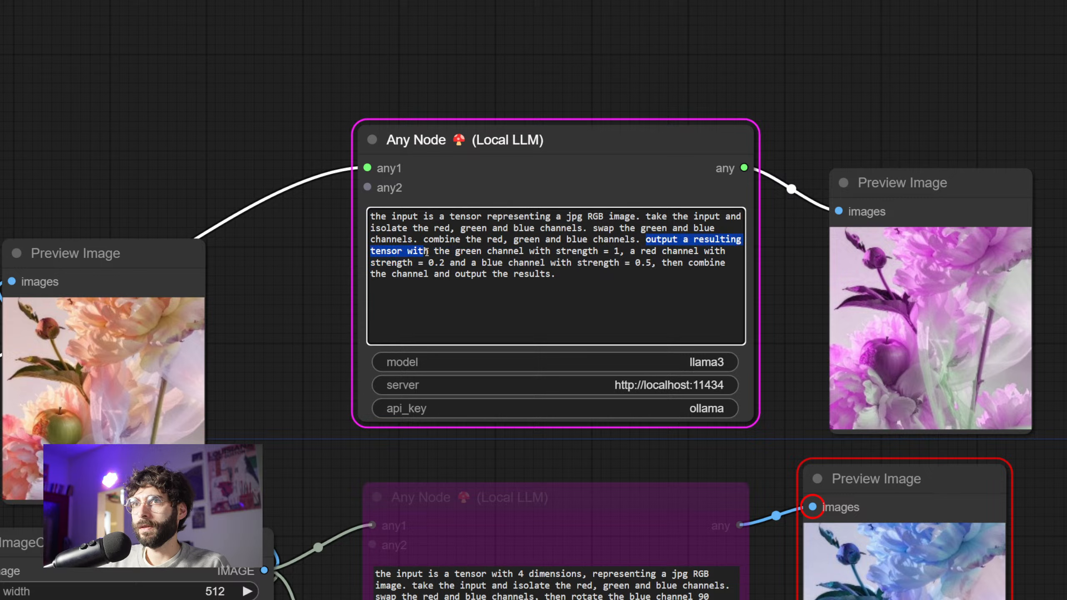
text(set)
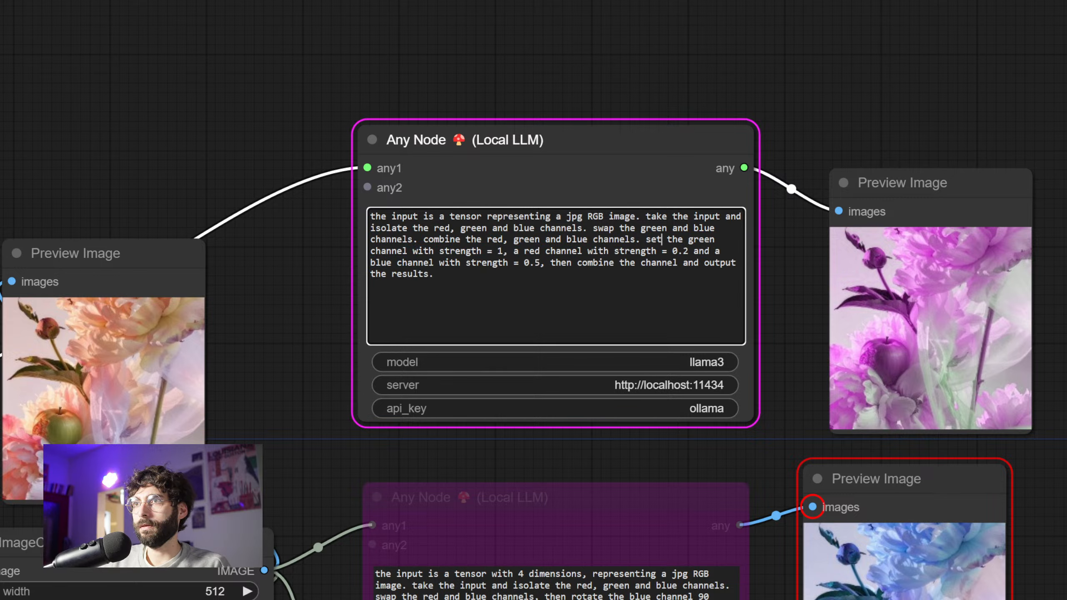
key(ctrl+Return)
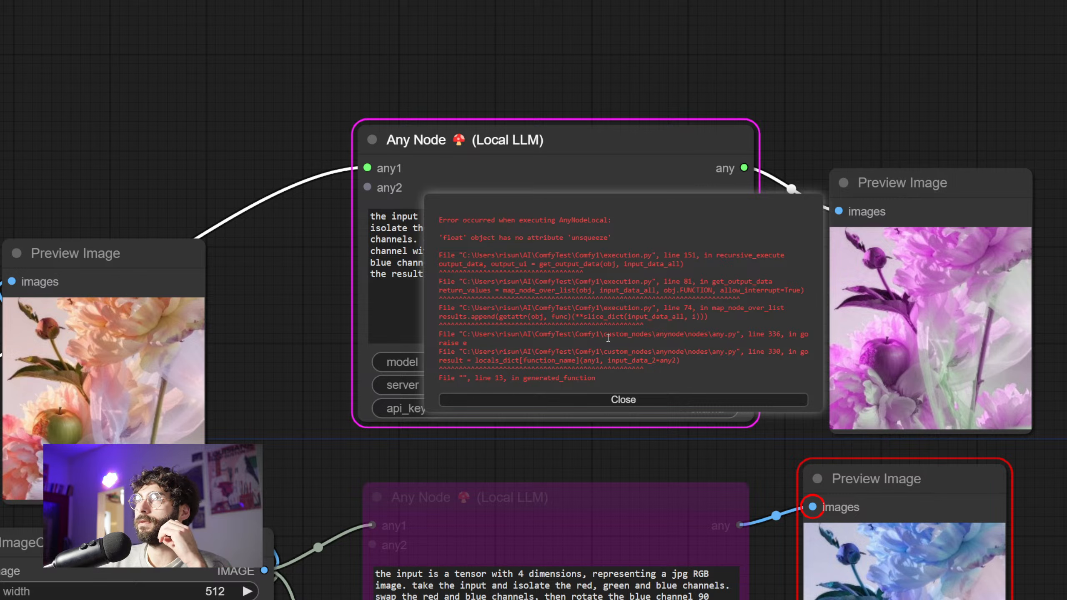
click(616, 400)
key(ctrl+Return)
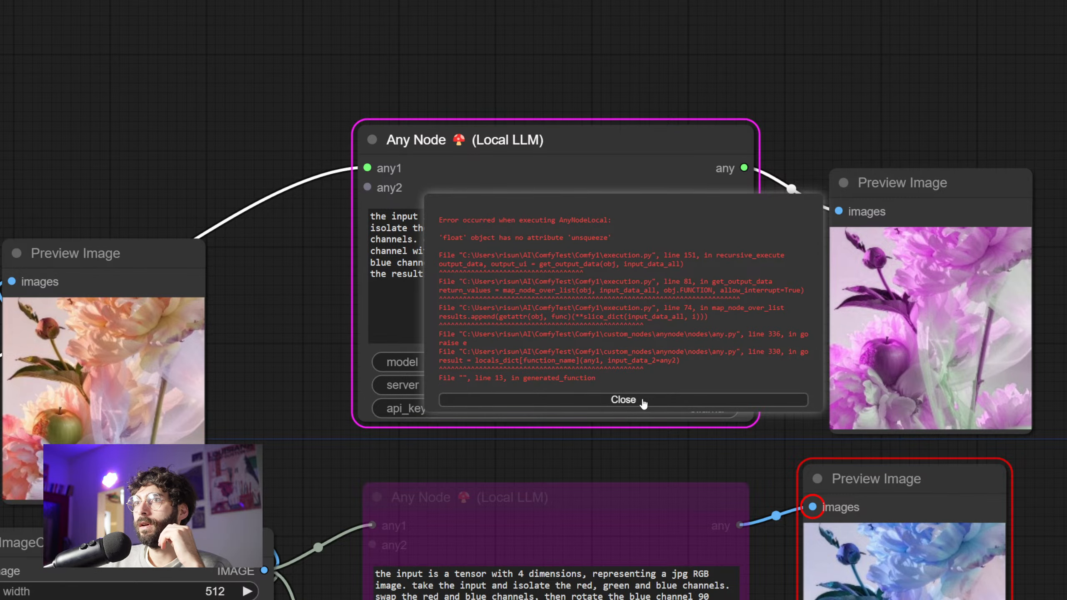
click(624, 400)
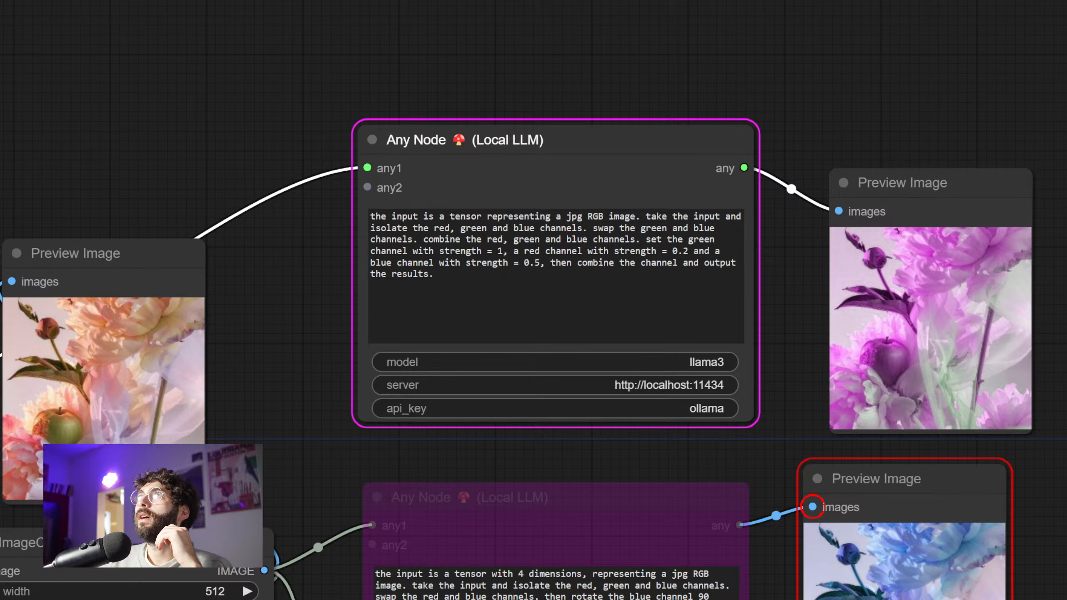
Switch to the Windows PowerShell console and examine the Python function generated by the Any Node and its error traceback
drag(689, 0, 493, 180)
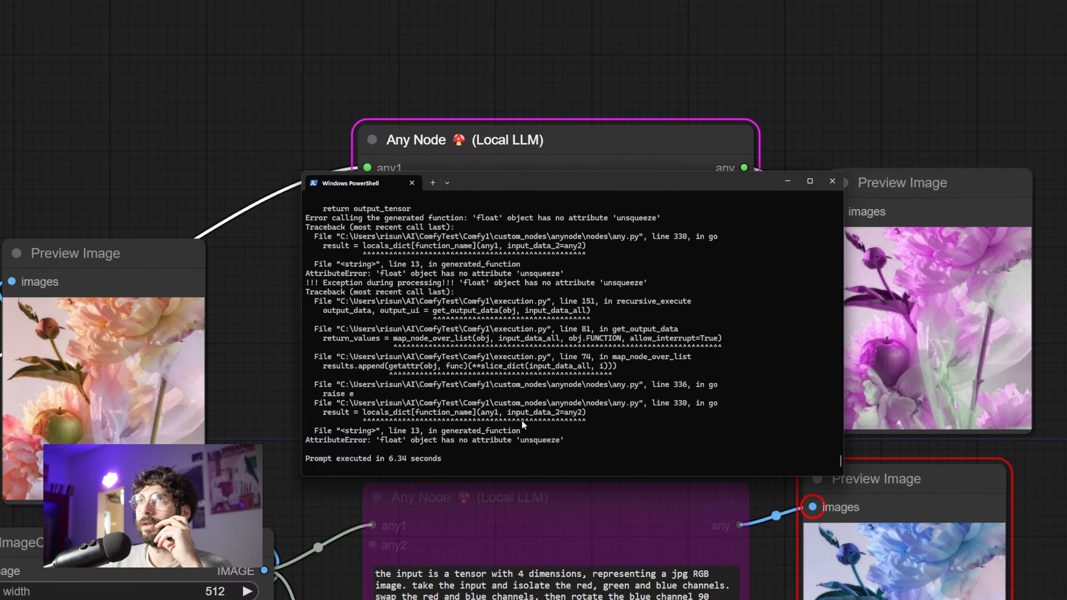
scroll(524, 418, up, 9)
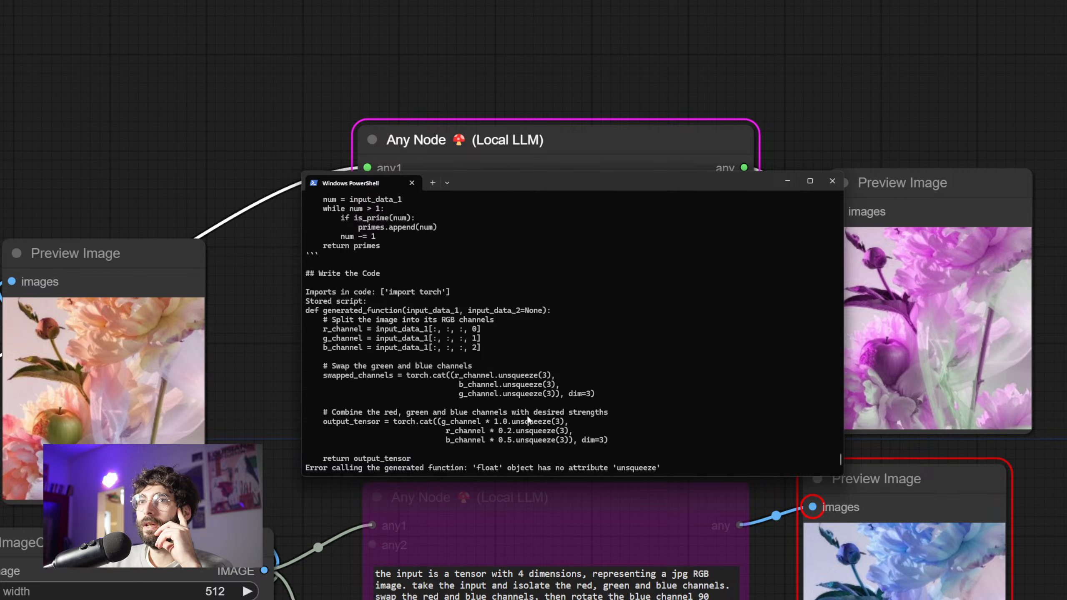
scroll(528, 420, down, 1)
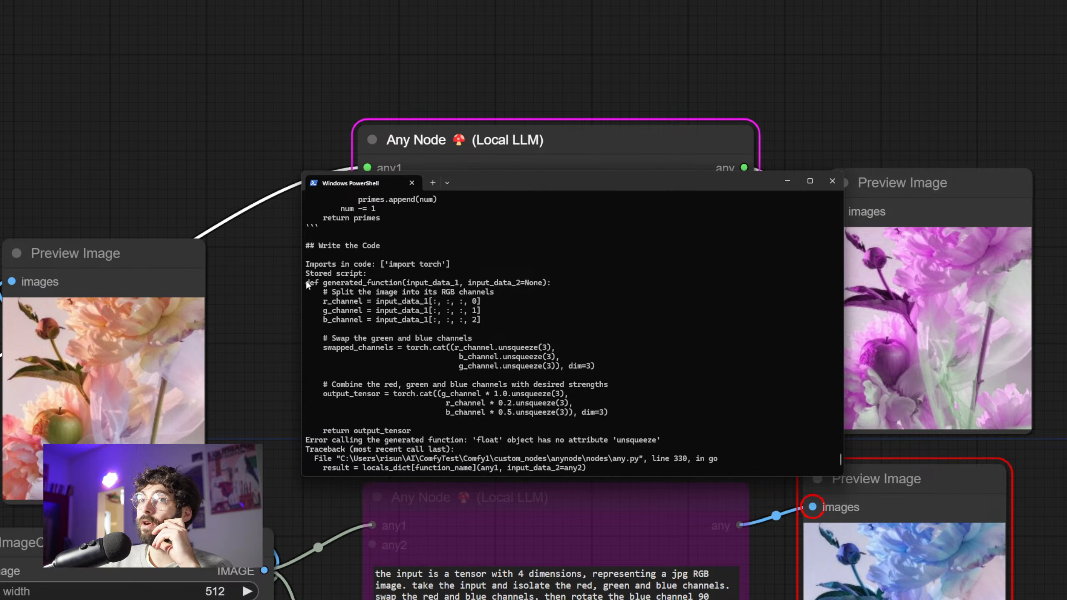
drag(305, 281, 624, 288)
scroll(655, 370, up, 5)
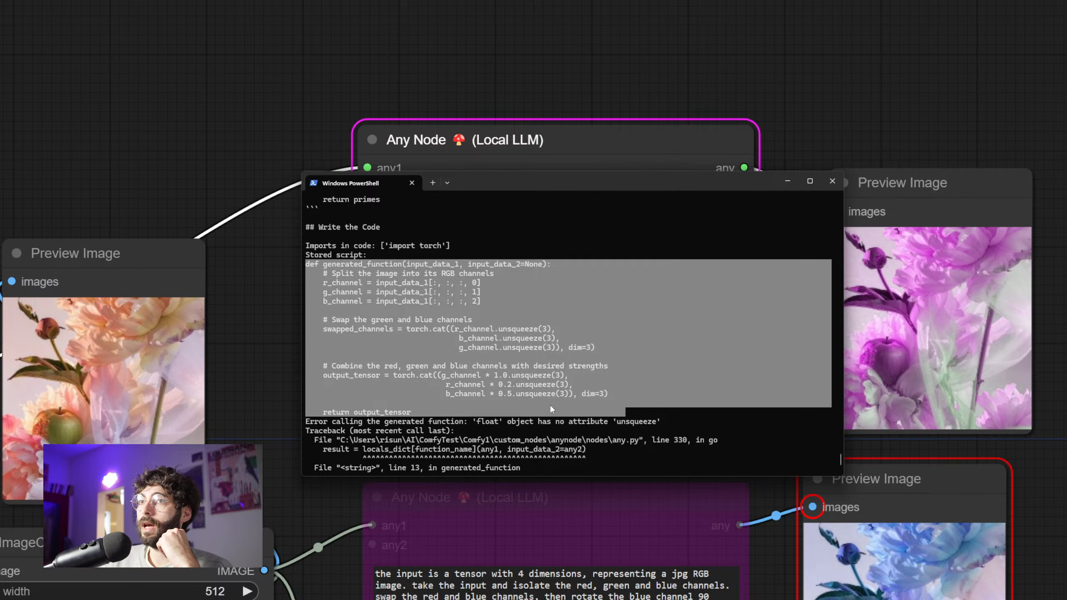
click(414, 397)
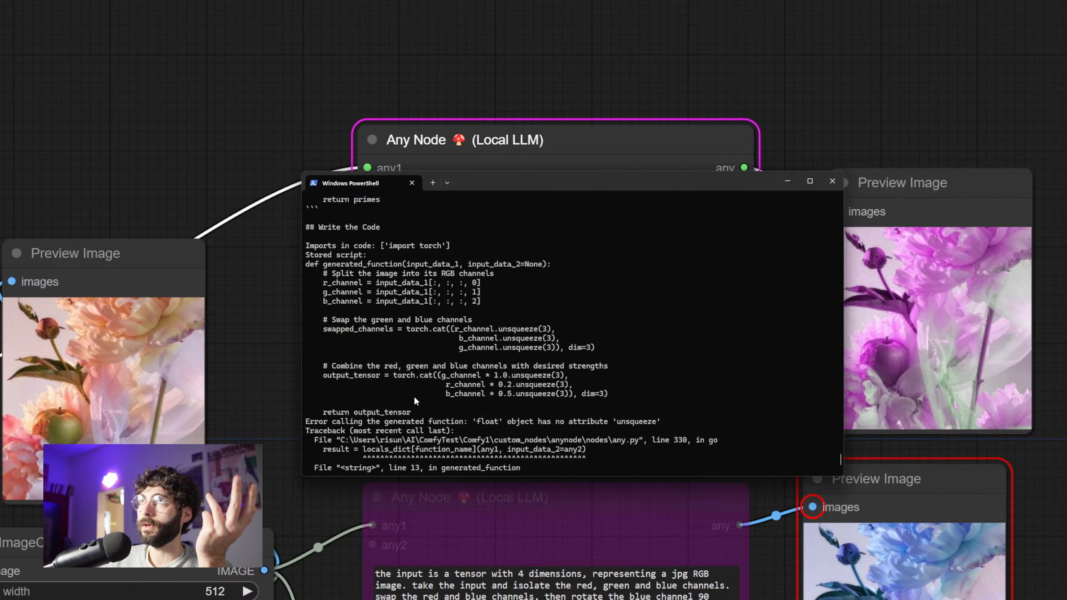
click(225, 316)
Append "do not use the unsqueeze function in the code." to the active Any Node prompt and run the workflow
click(598, 284)
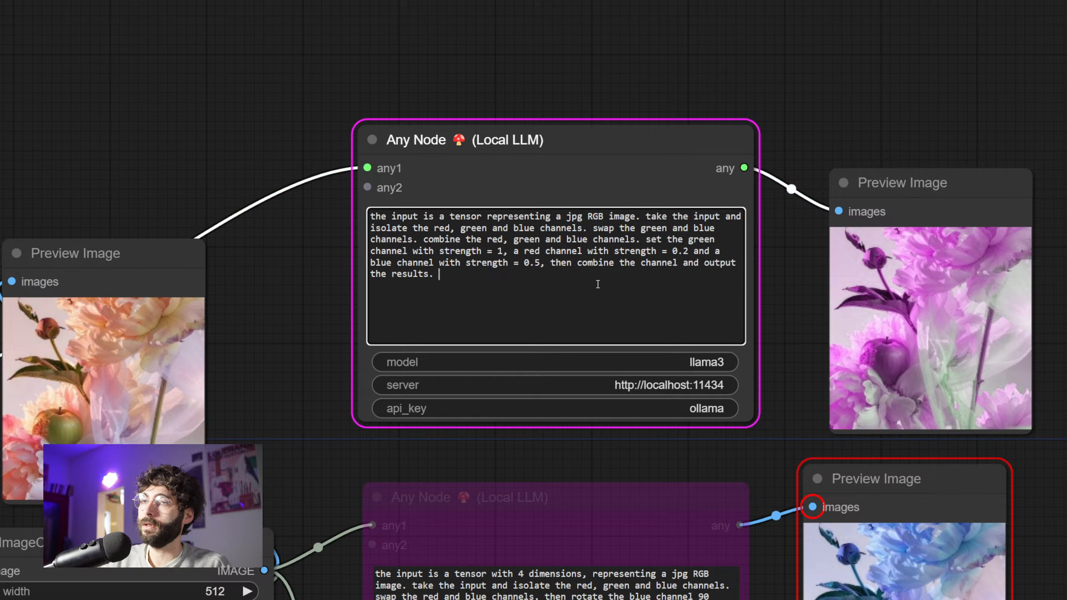
text(do not use the )
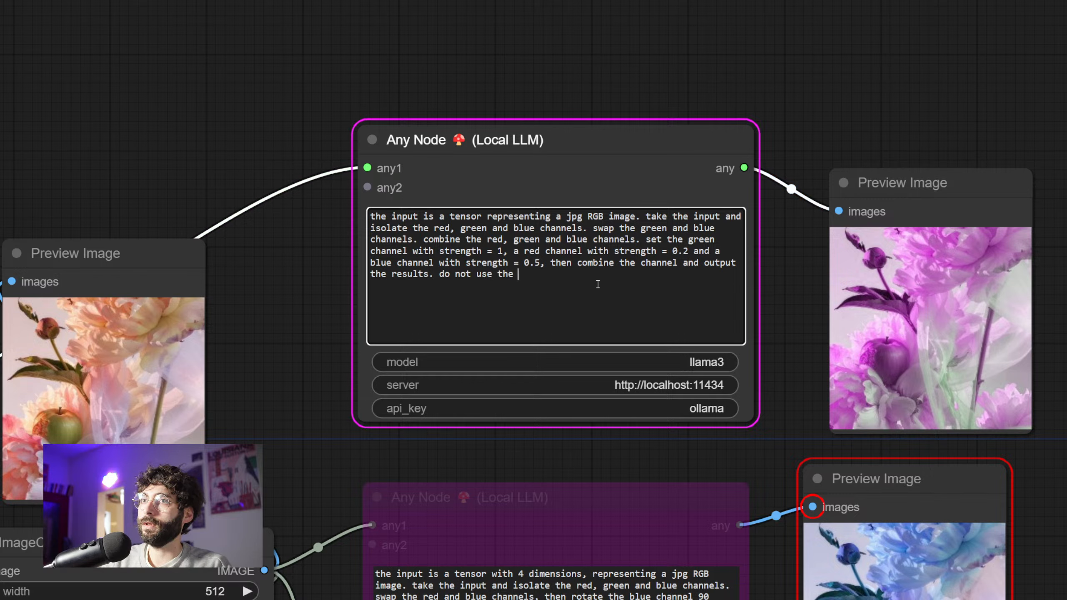
text(unsqui)
text(eze function )
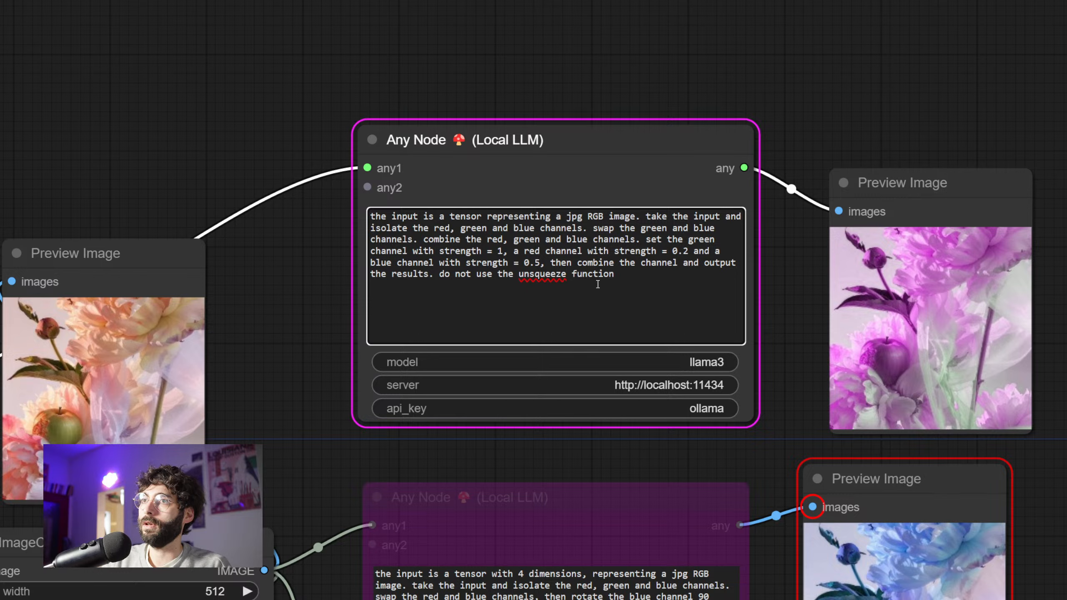
text(in the code)
text(.)
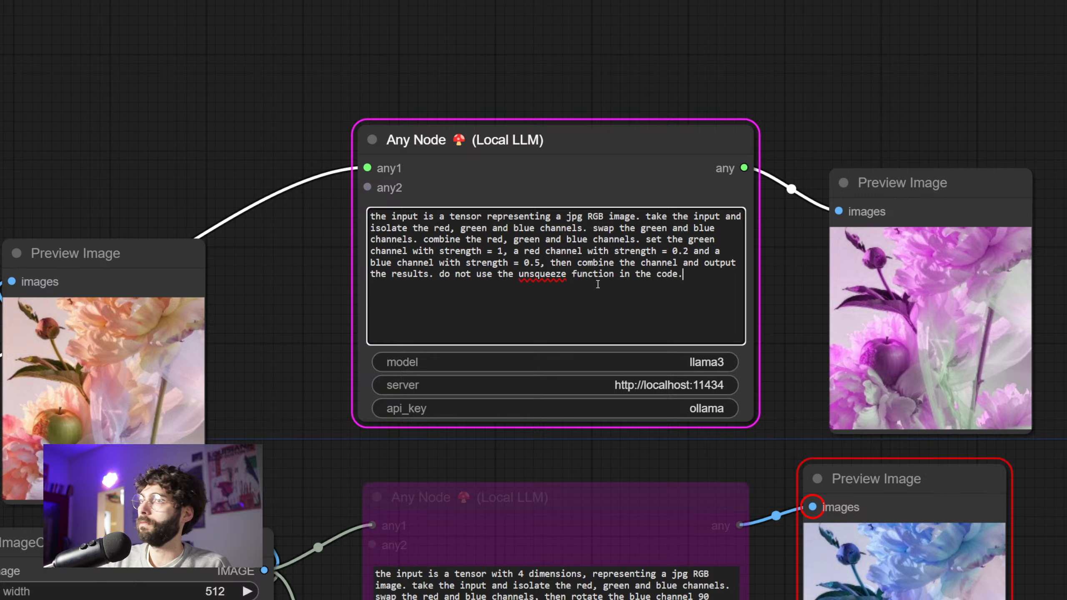
key(ctrl+Return)
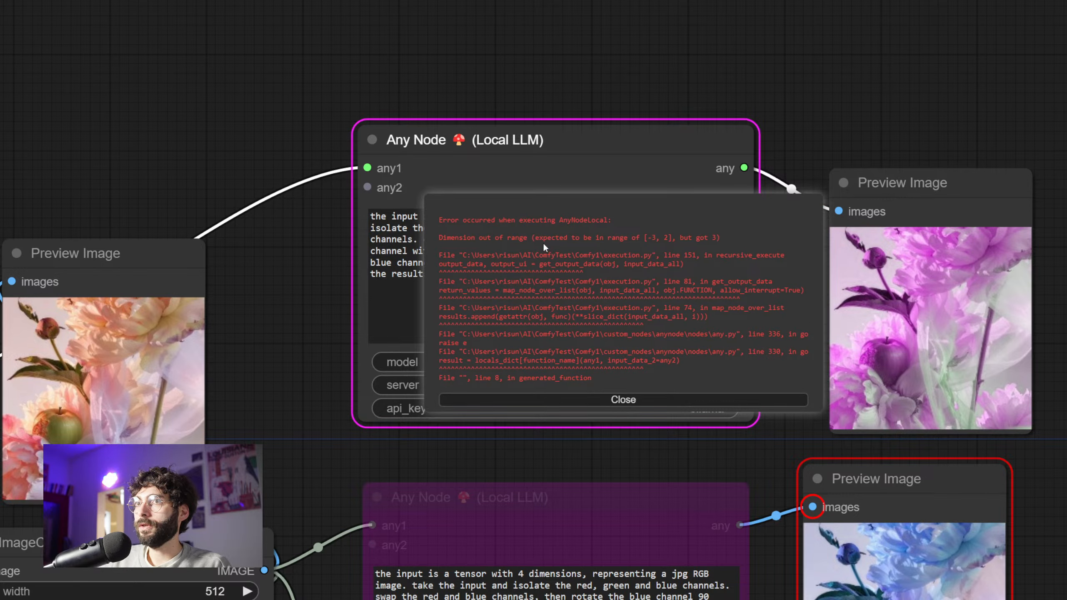
Rerun the workflow with the current prompt and delete "do not use the unsqueeze function in the code." from the active Any Node prompt
click(638, 401)
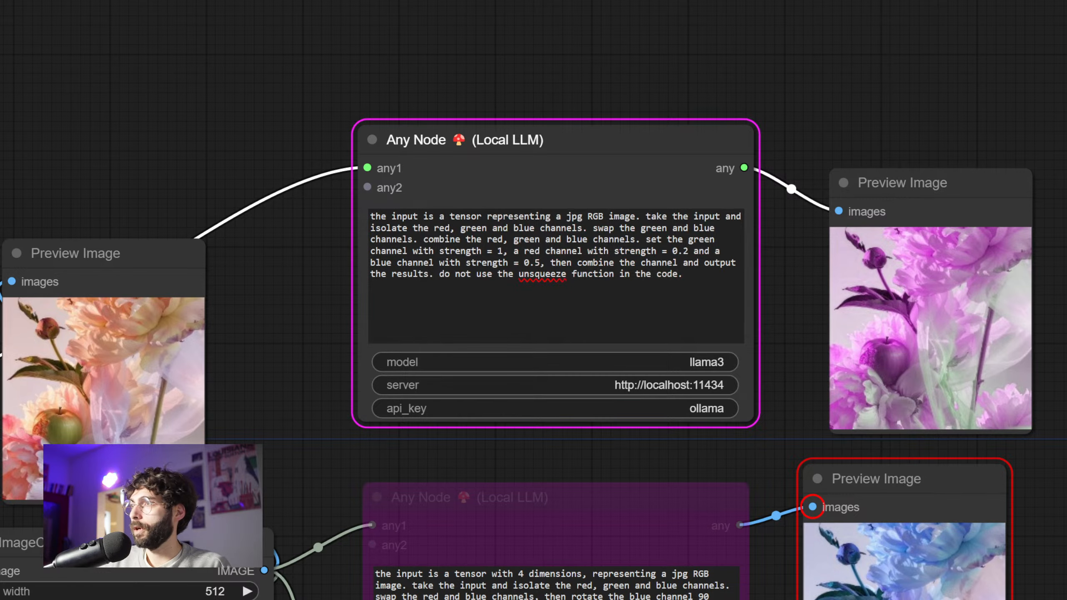
key(ctrl+Return)
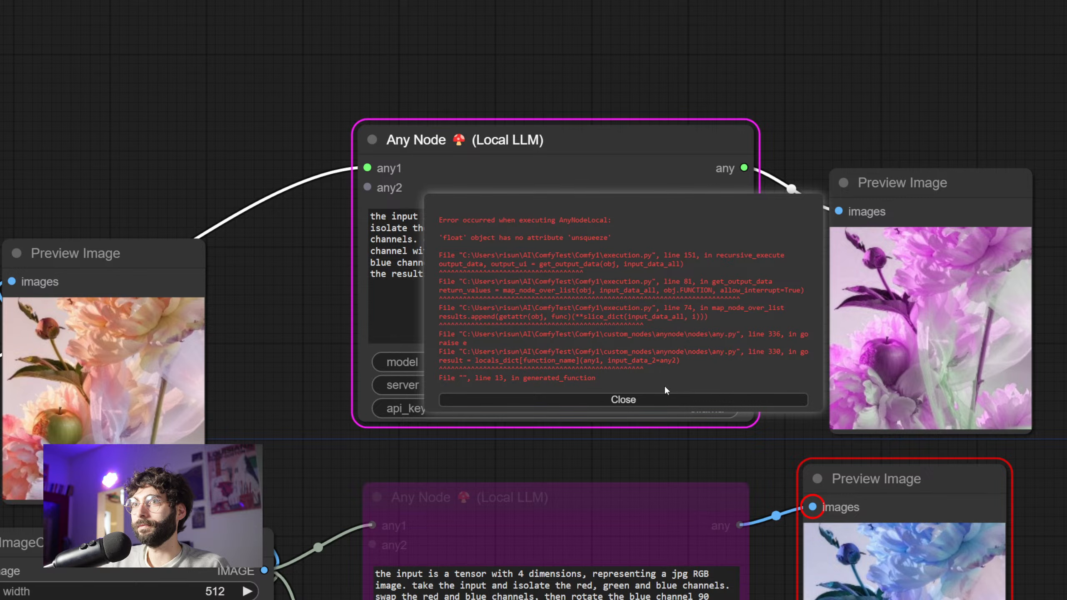
click(629, 400)
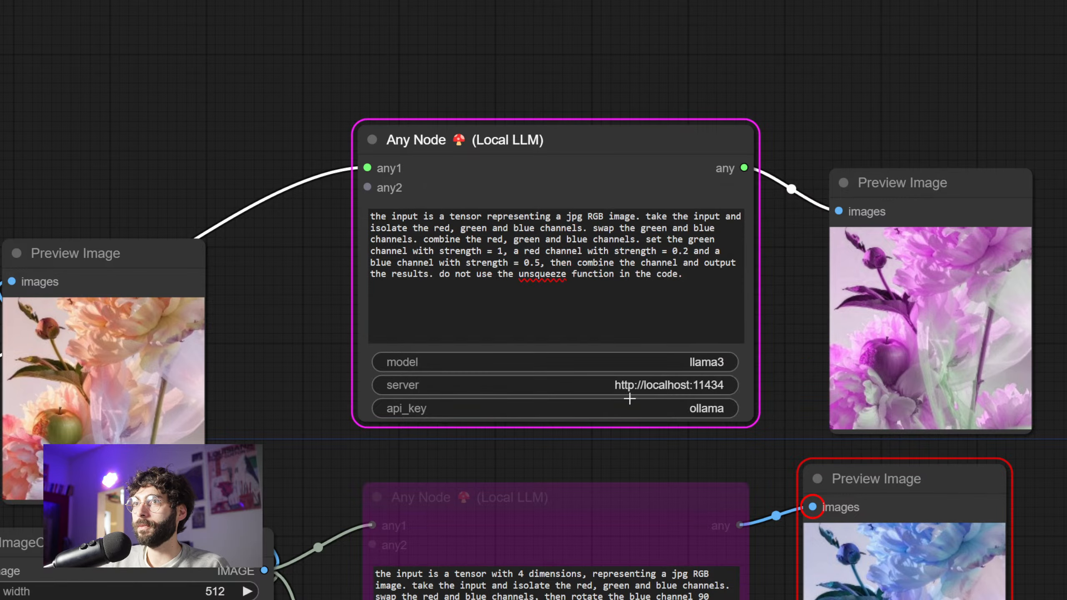
drag(437, 273, 715, 274)
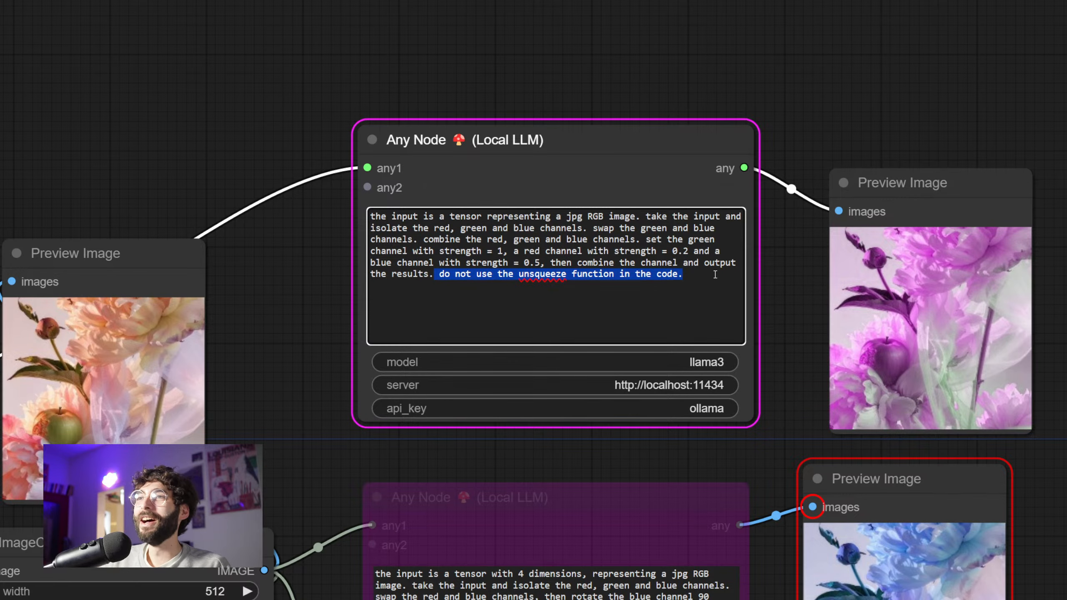
key(BackSpace)
click(546, 133)
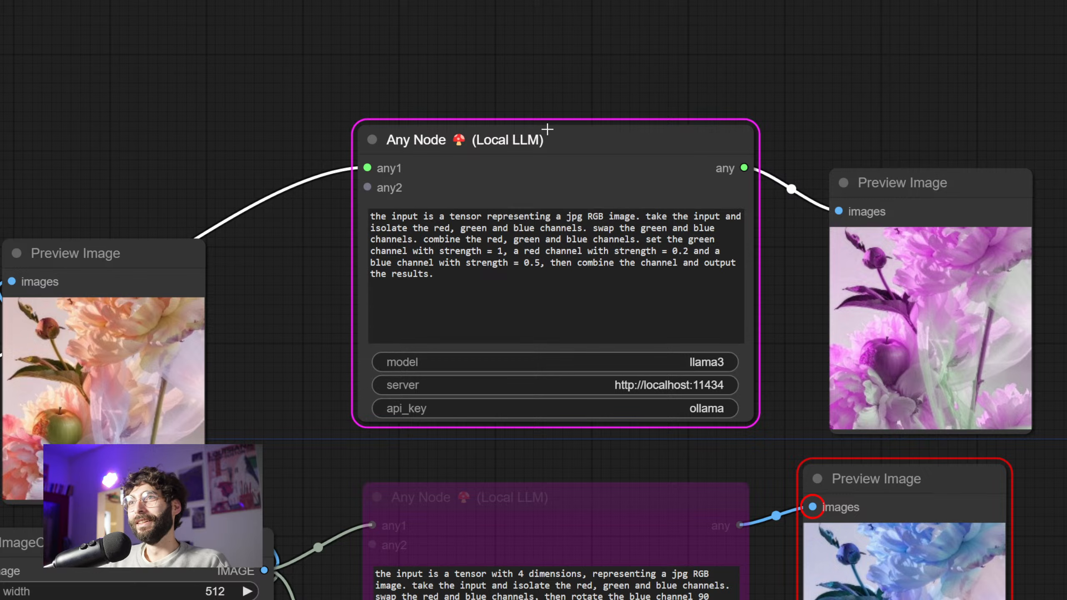
key(ctrl+v)
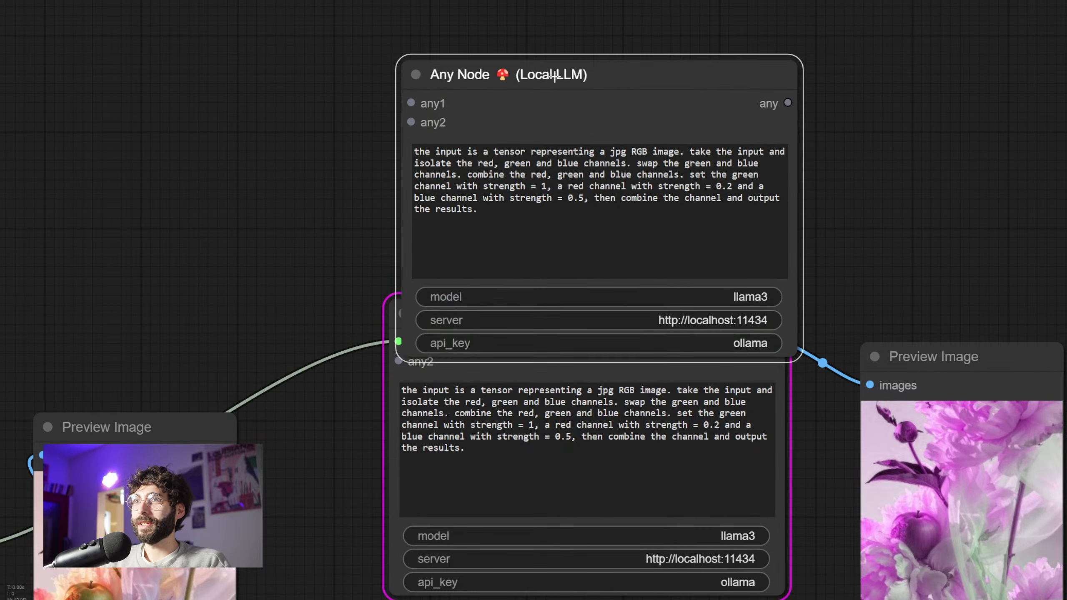
drag(555, 78, 554, 51)
key(Delete)
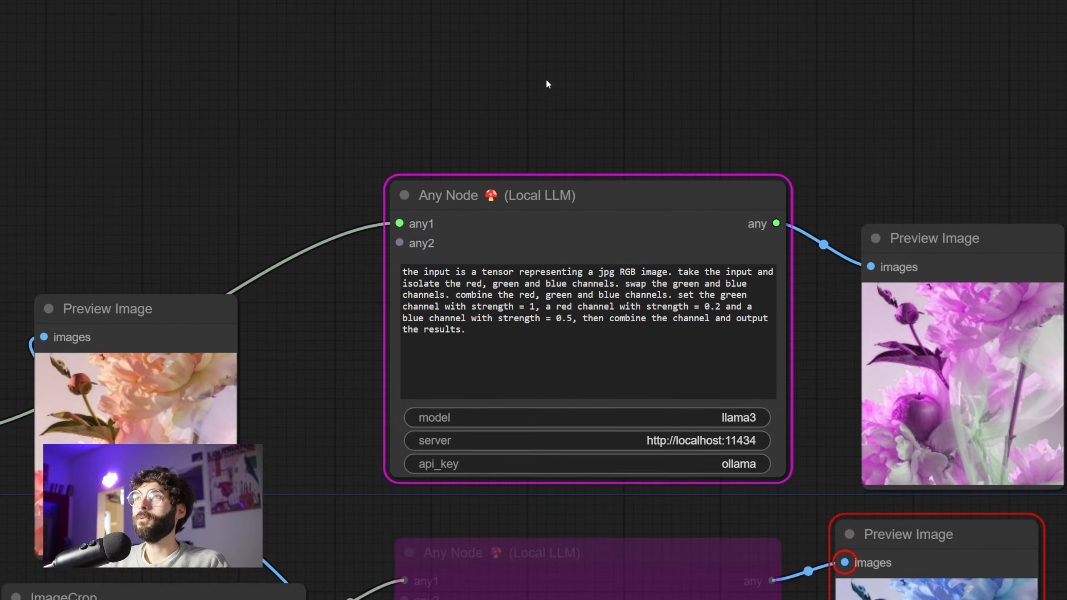
Copy the whole prompt of the active Any Node, clear it and run the workflow with the prompt empty
drag(523, 482, 377, 378)
key(ctrl+c)
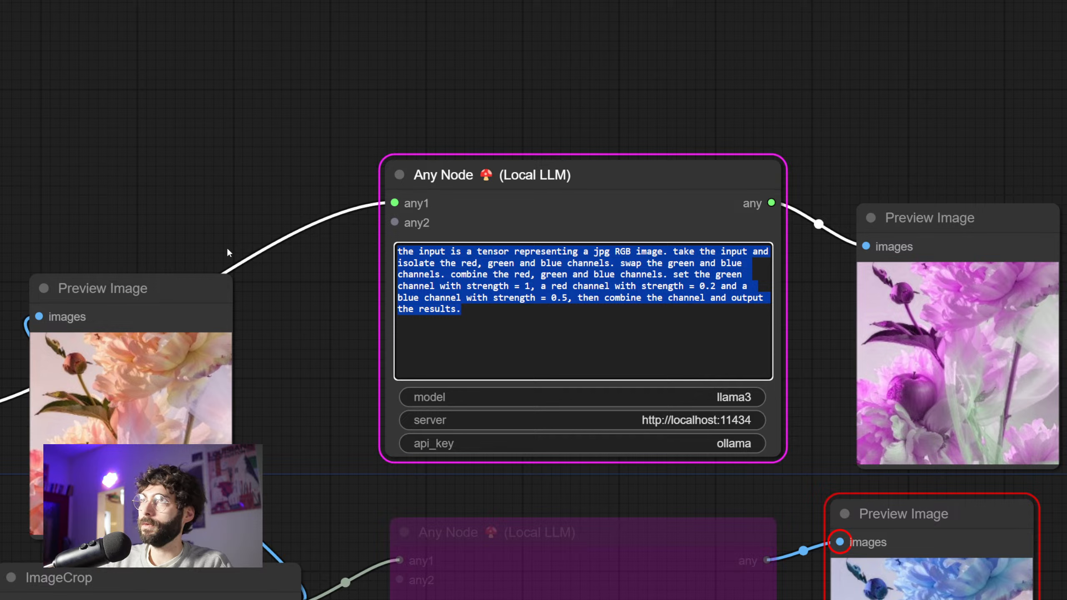
key(BackSpace)
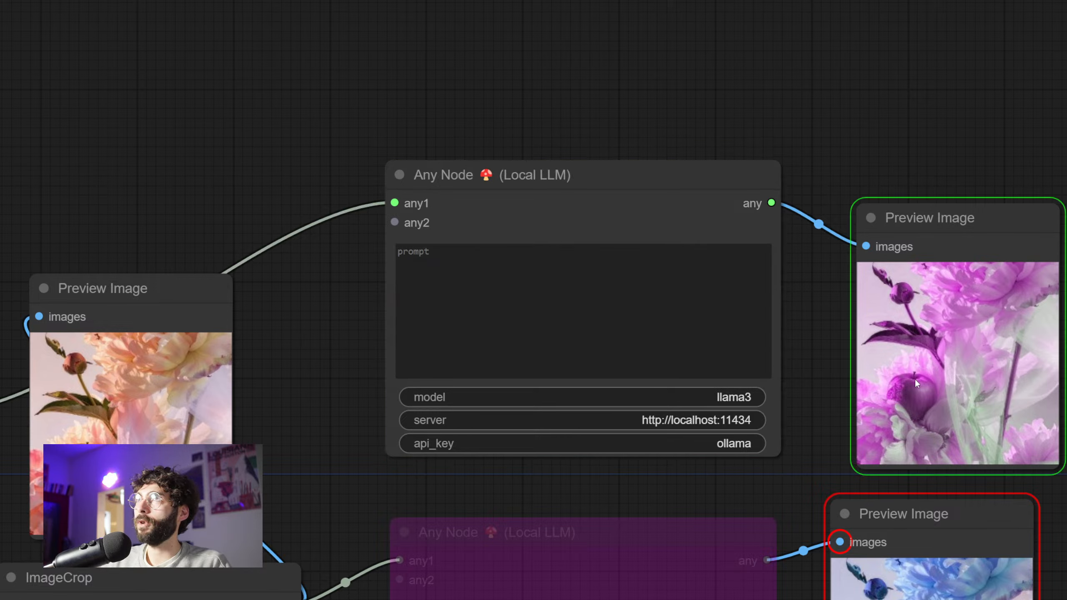
Paste the copied channel-swapping prompt back into the empty Any Node and run the workflow
click(557, 297)
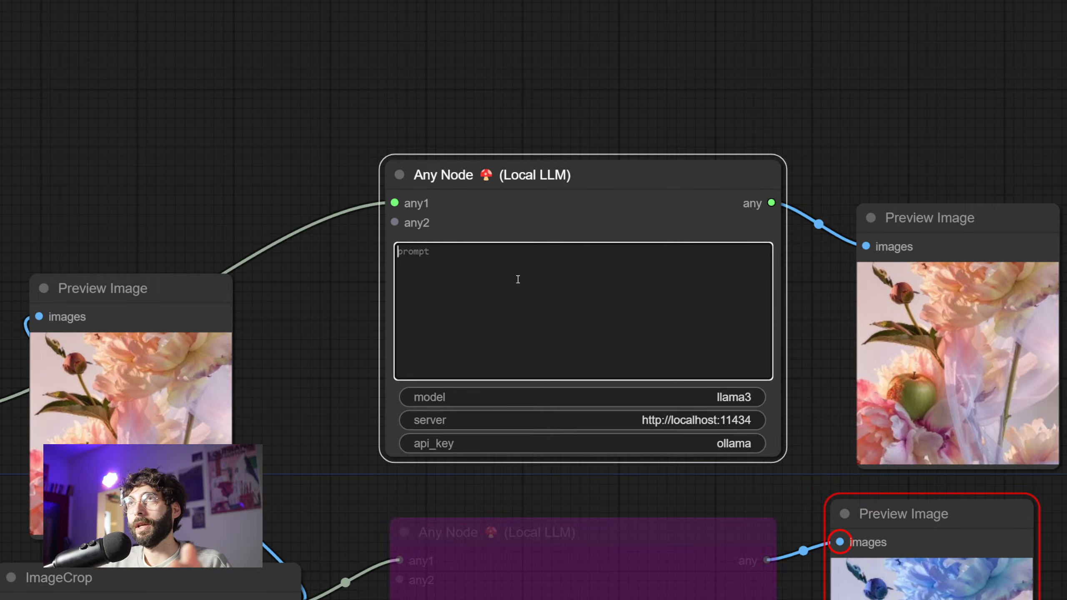
key(ctrl+v)
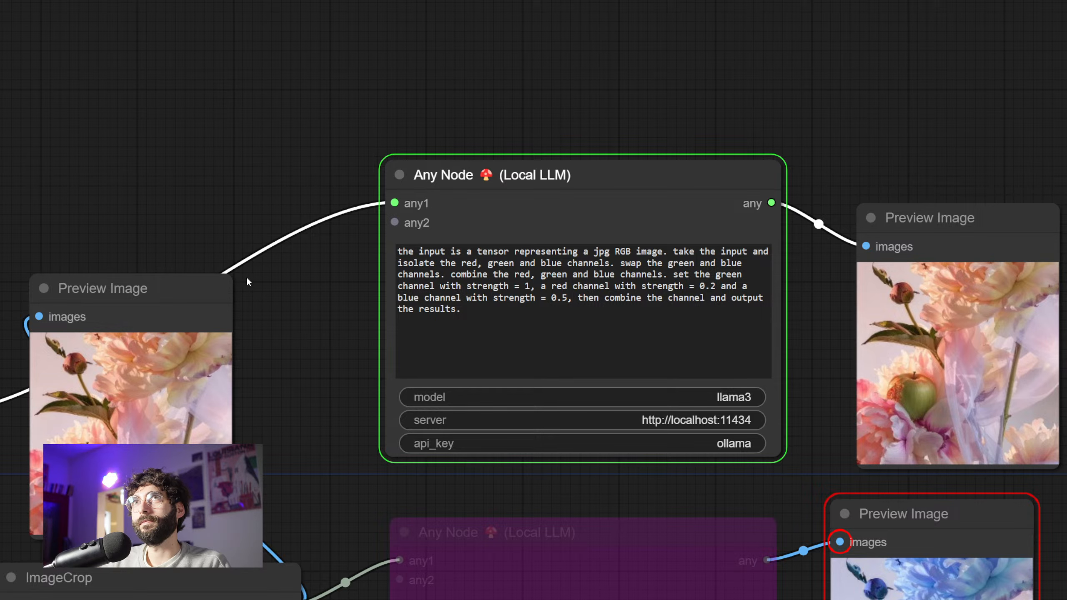
drag(284, 290, 261, 270)
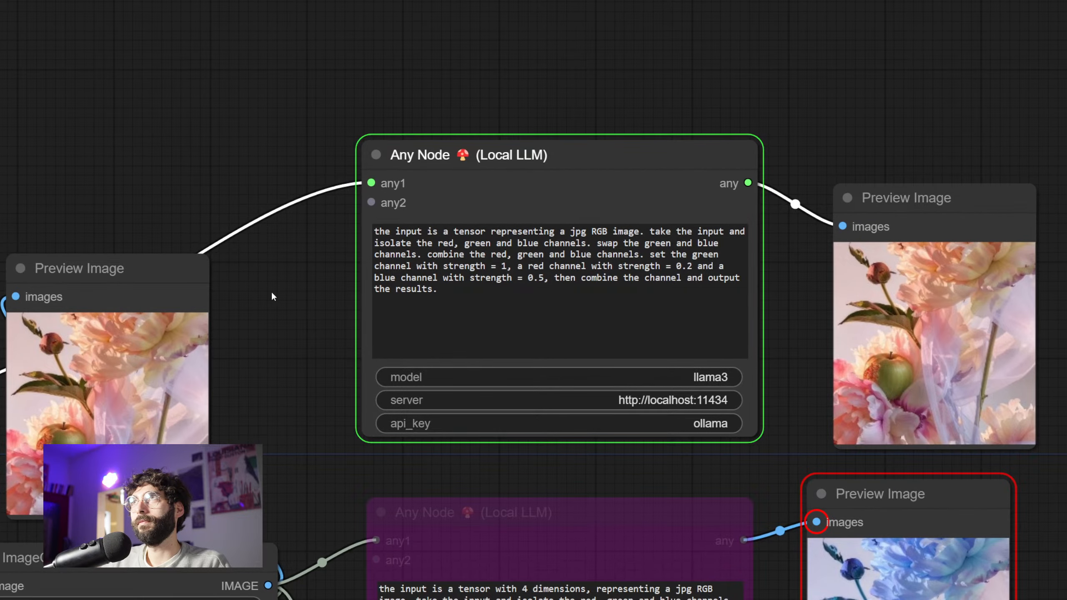
click(597, 402)
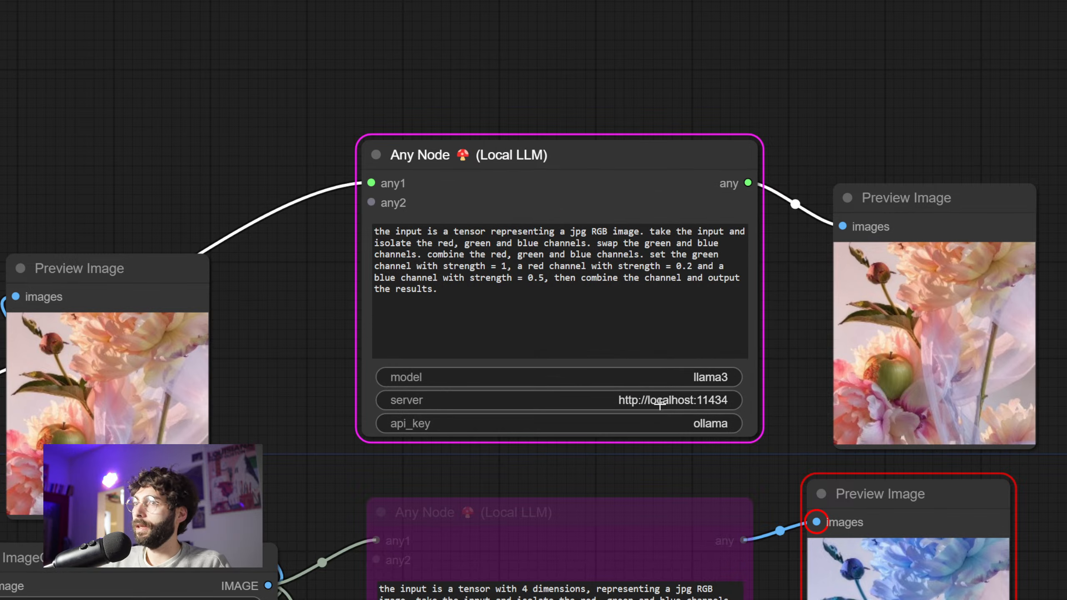
Delete the sentence "combine the red, green and blue channels." from the active Any Node prompt and run the workflow
drag(558, 291, 474, 297)
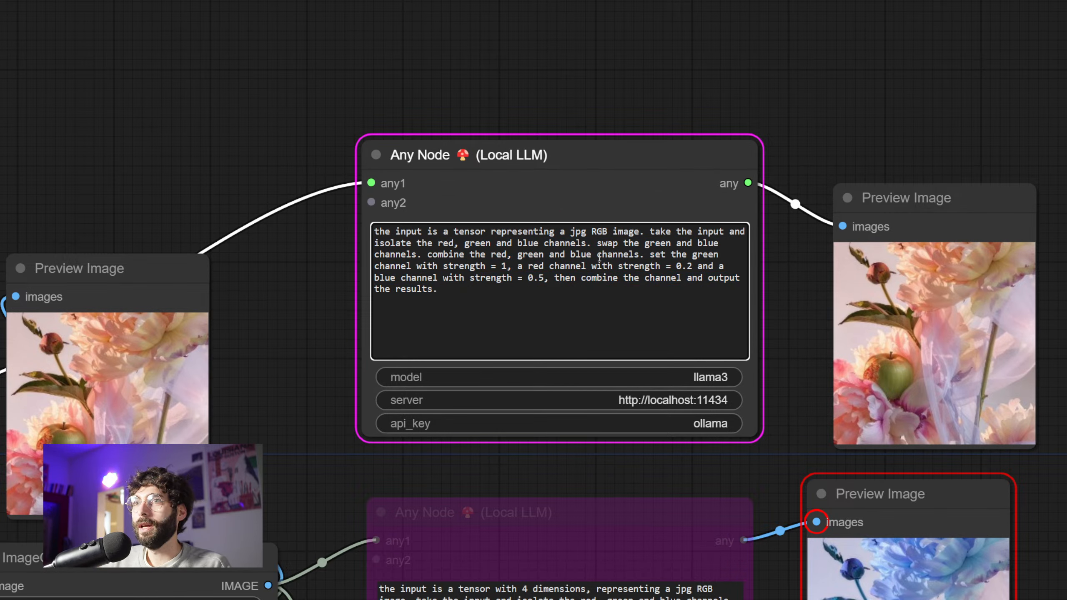
drag(596, 243, 421, 255)
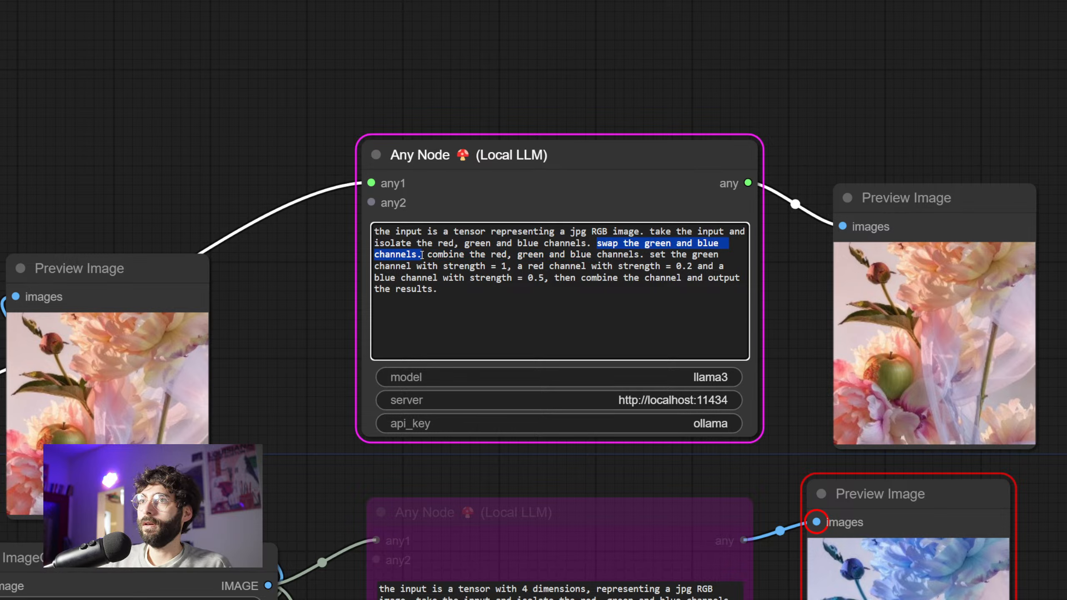
drag(427, 254, 643, 255)
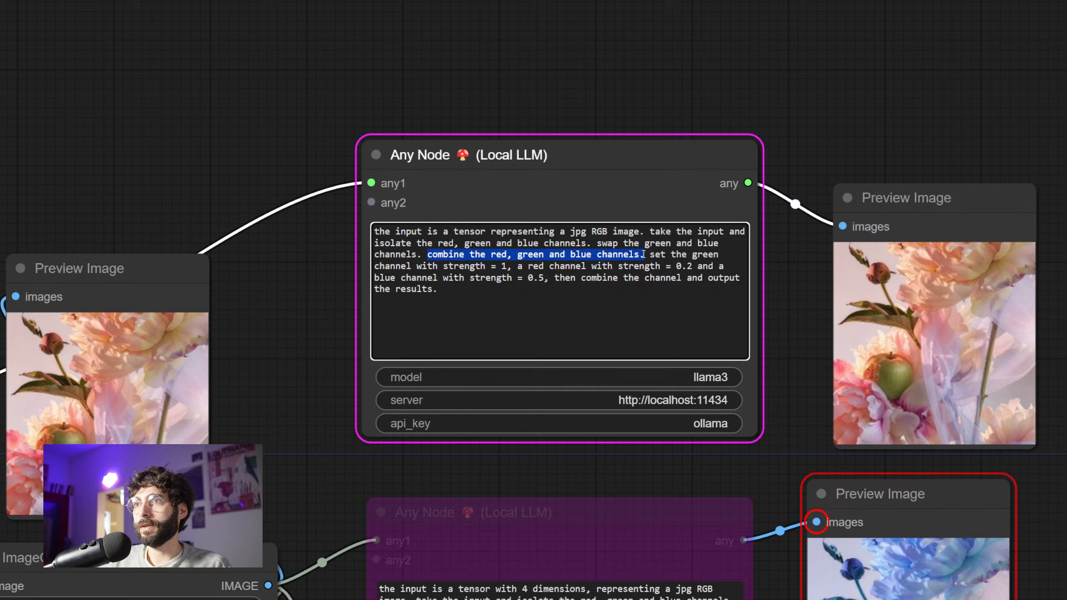
key(BackSpace)
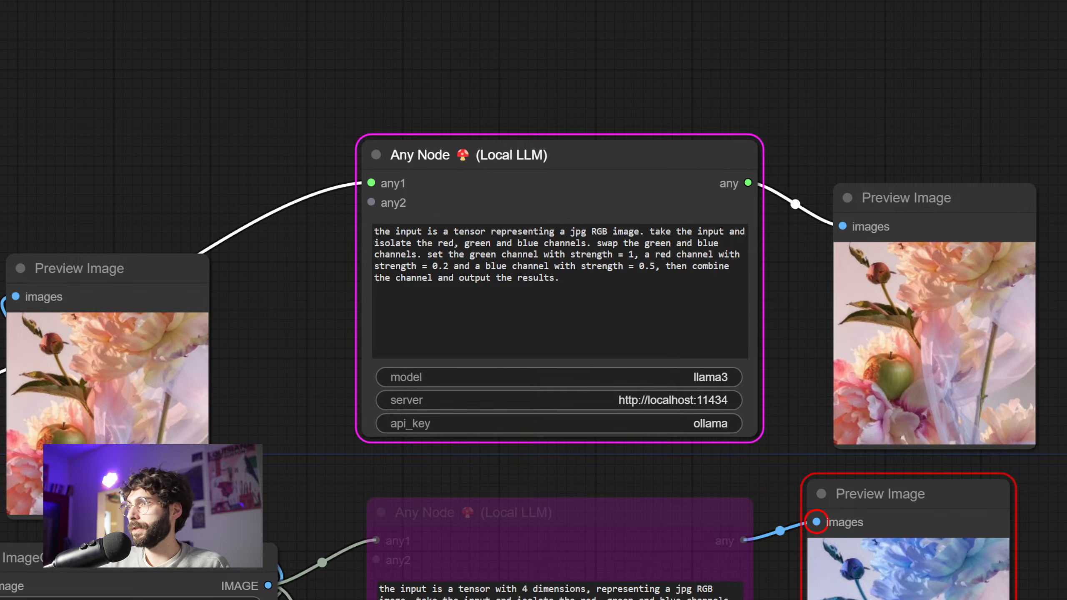
key(ctrl+Return)
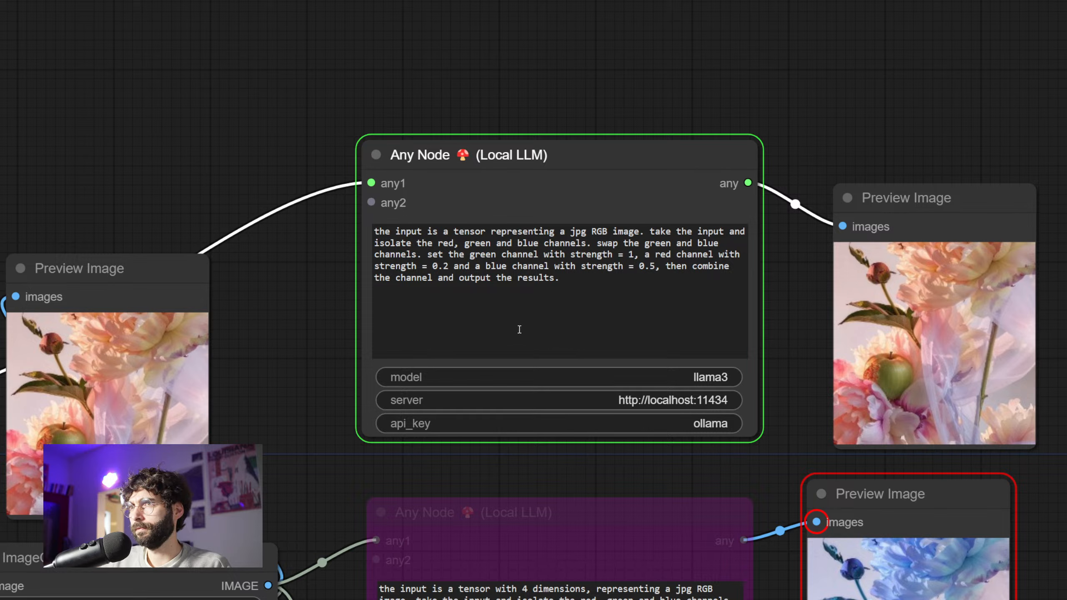
click(305, 268)
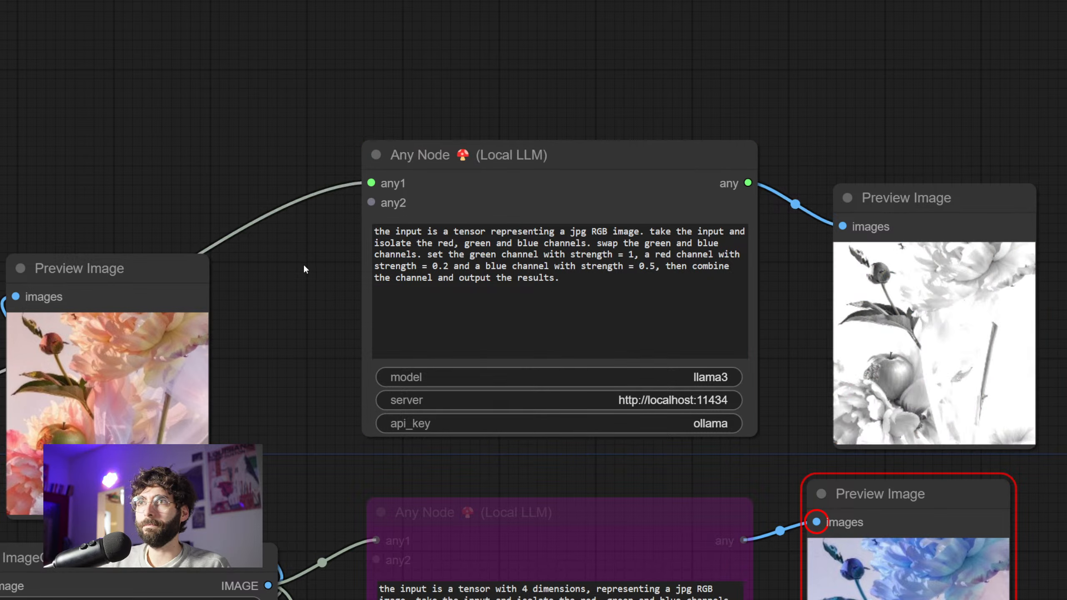
Change "combine the channel" to "combine the channels together" in the last sentence of the active Any Node prompt
click(597, 288)
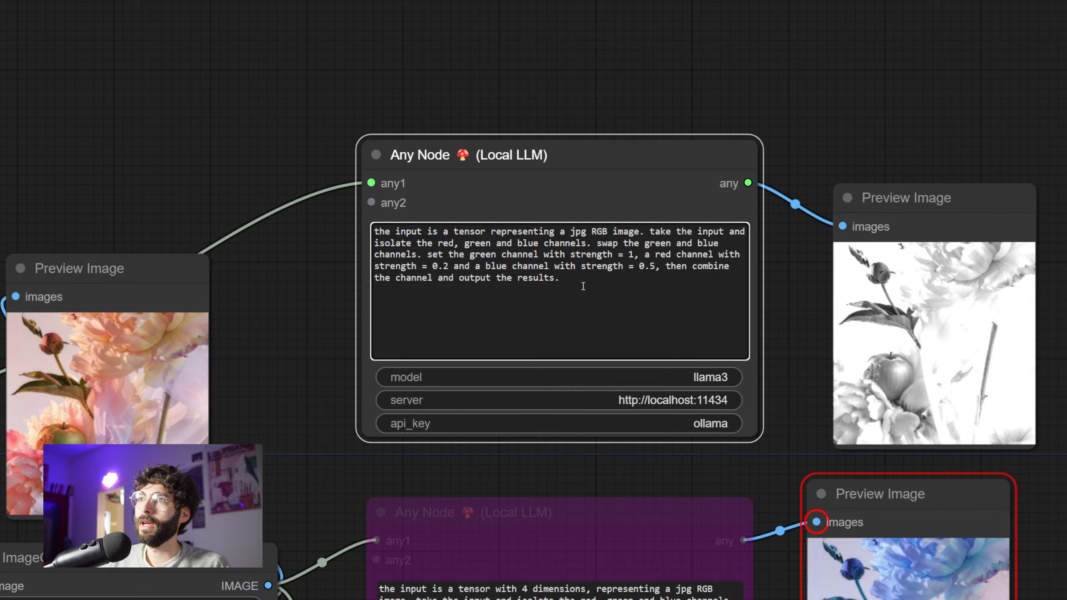
click(666, 266)
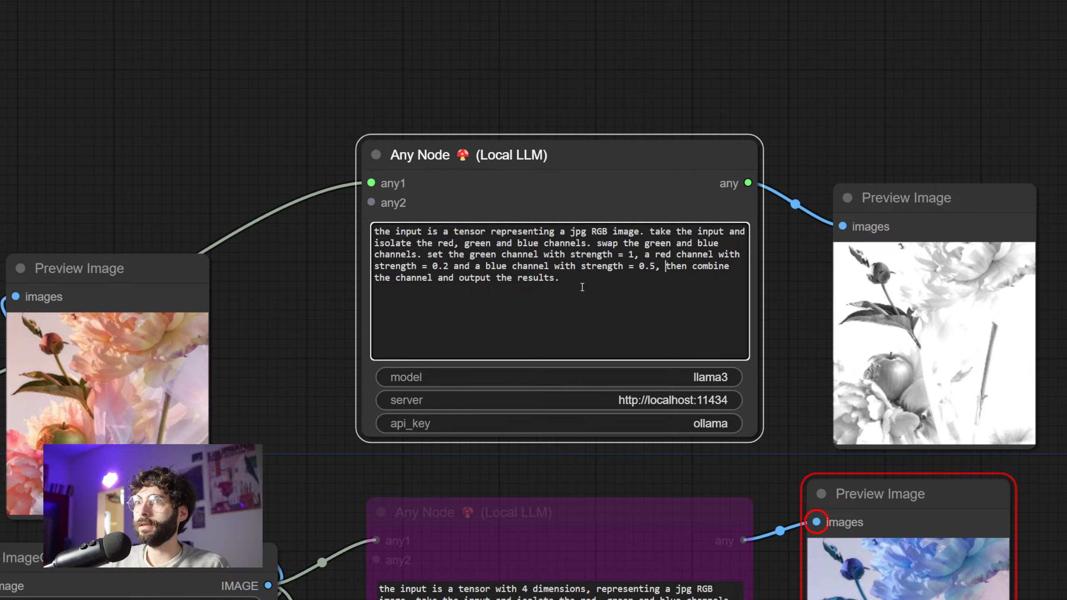
click(434, 276)
text(s)
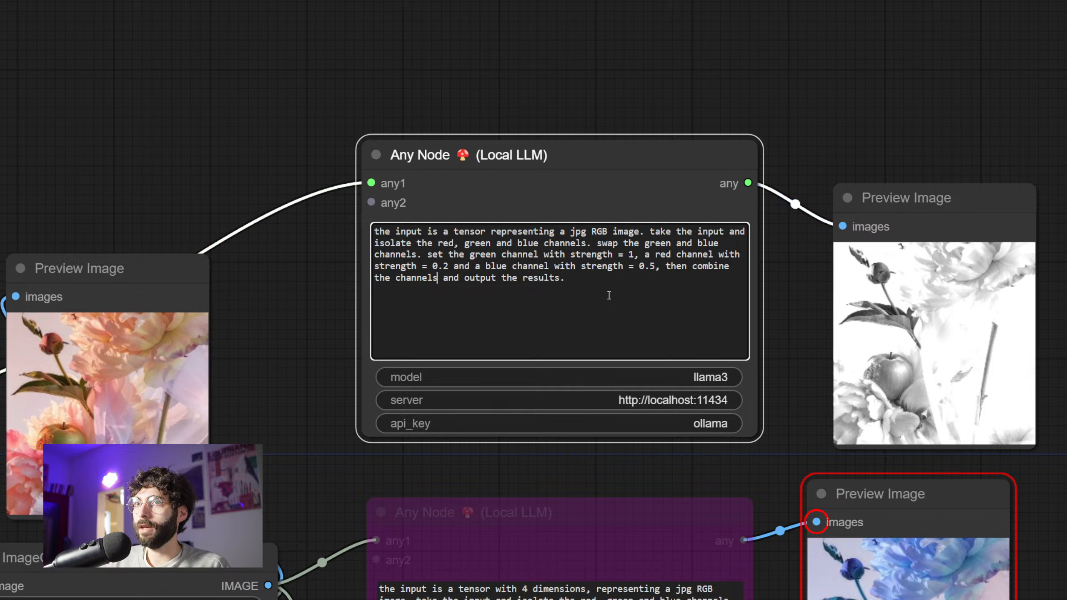
text( together)
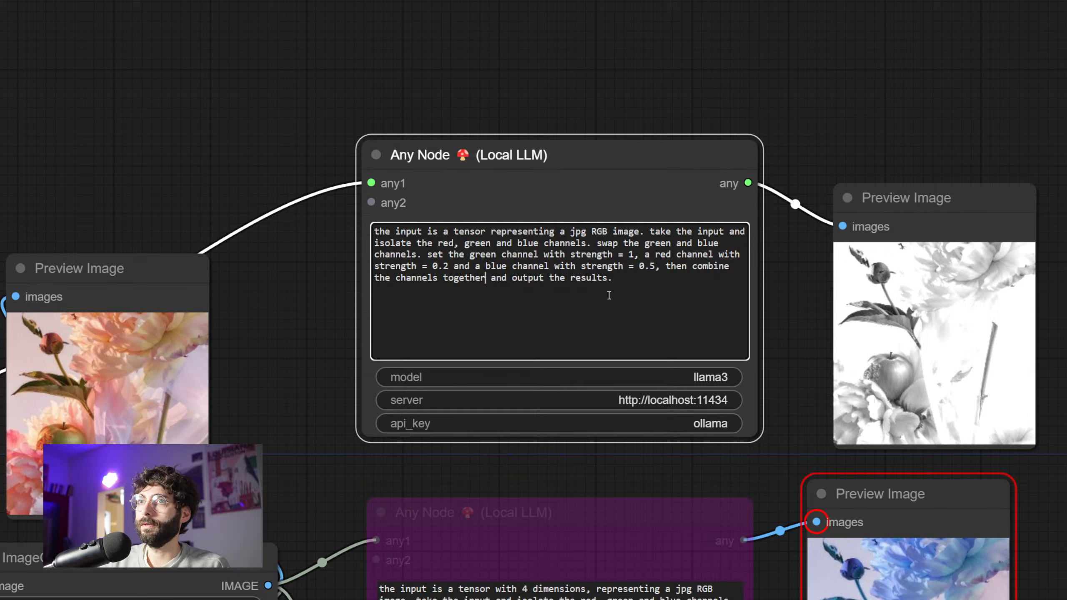
click(1065, 357)
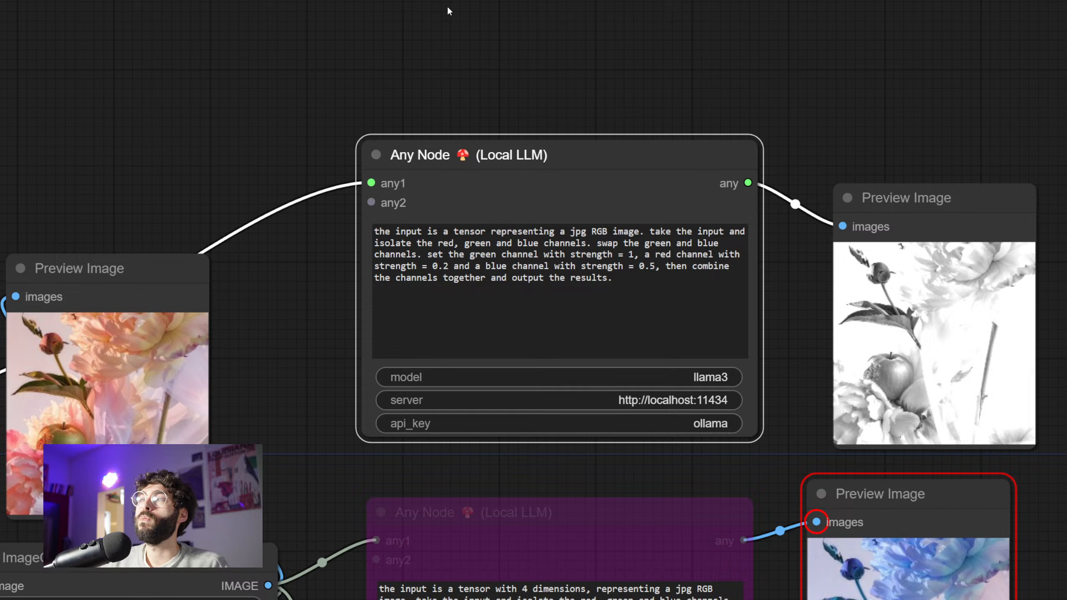
click(625, 95)
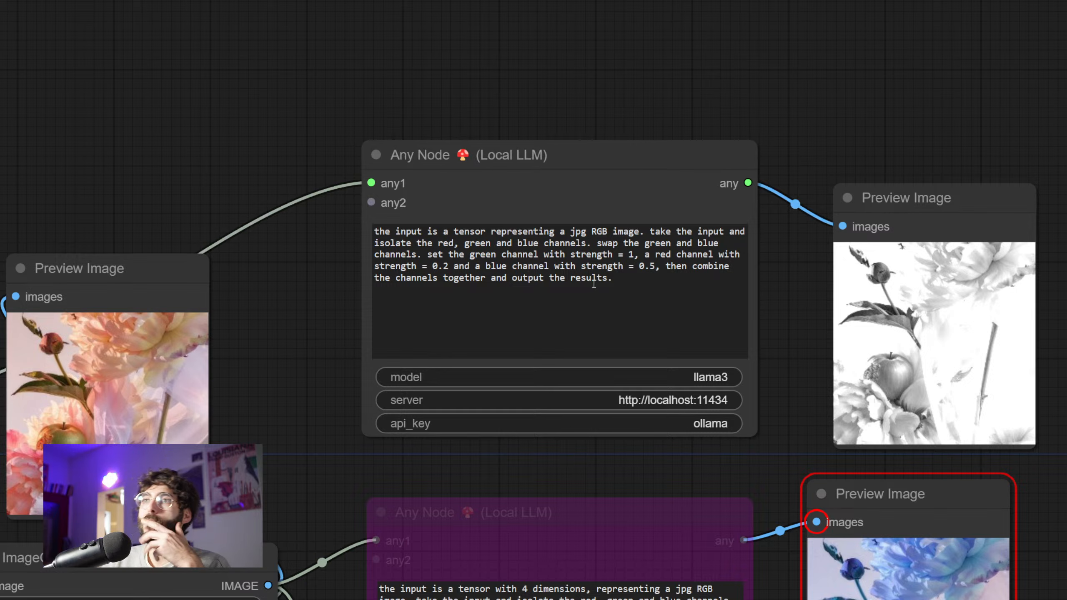
Set the red channel strength to 0.5 in the active Any Node prompt and run the workflow
click(448, 266)
key(BackSpace)
text(5)
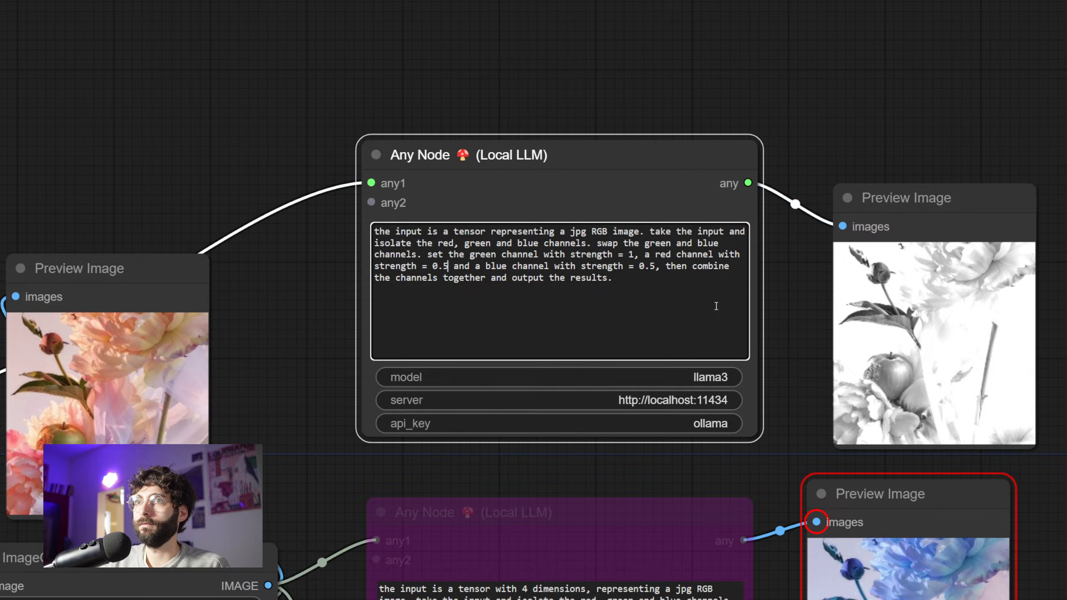
key(ctrl+Return)
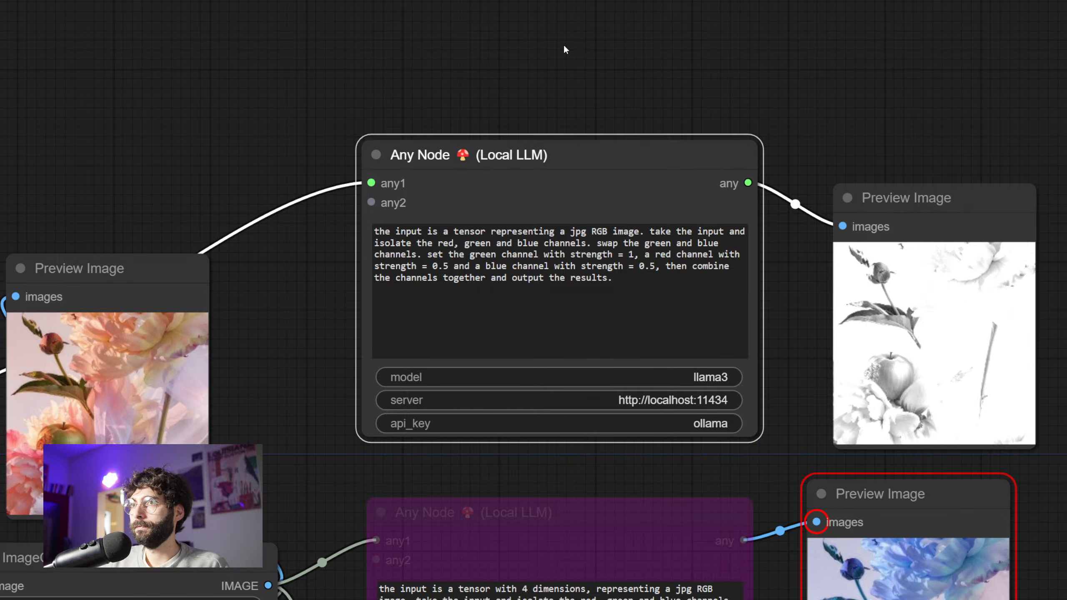
Change "a red channel" to "the red channel" in the active Any Node prompt
click(624, 255)
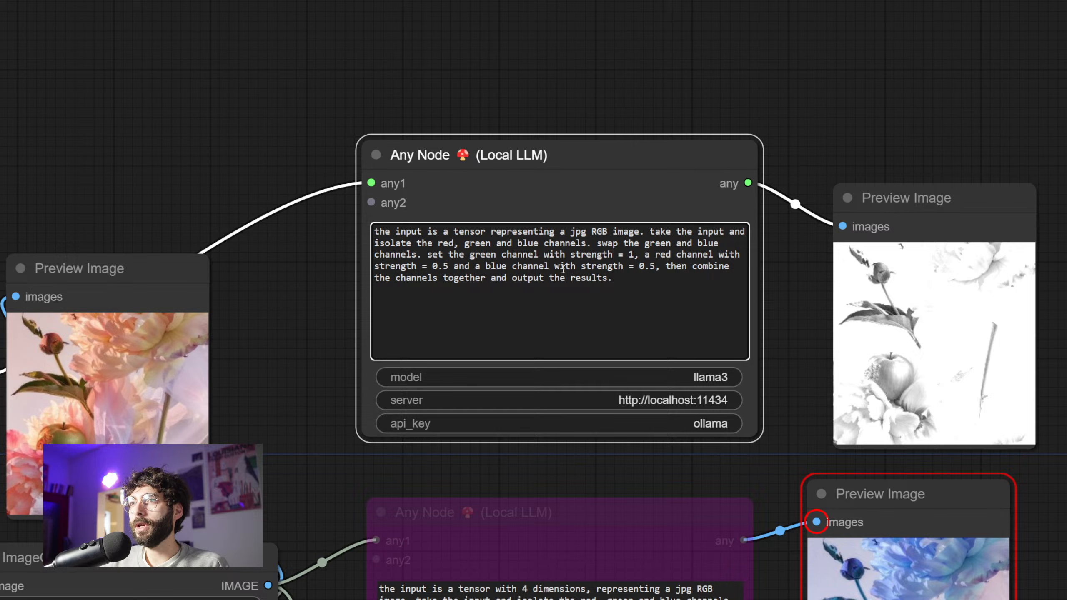
click(637, 287)
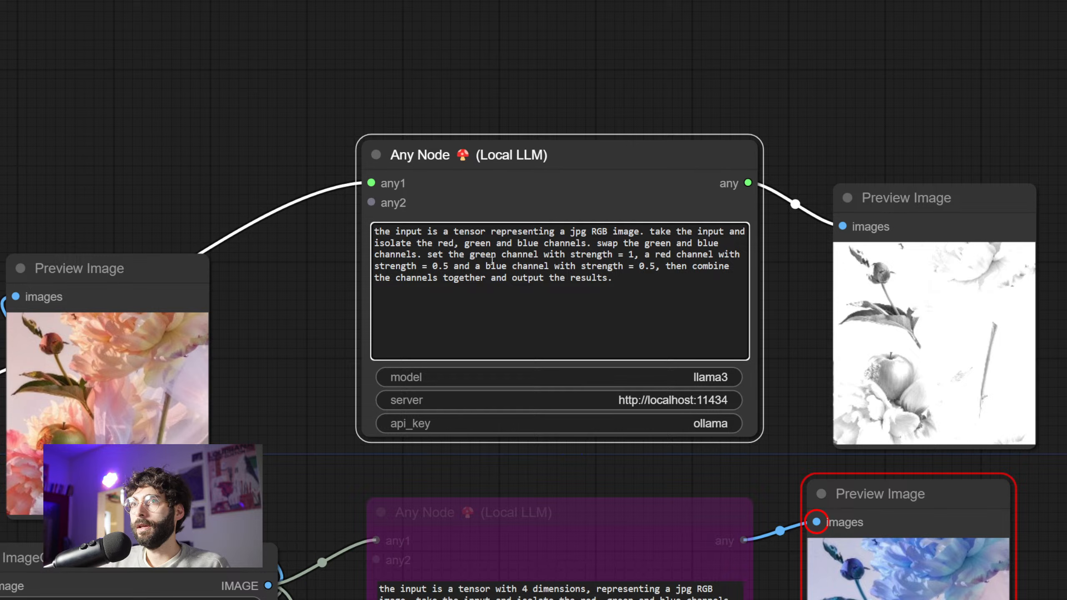
drag(522, 253, 580, 256)
click(528, 258)
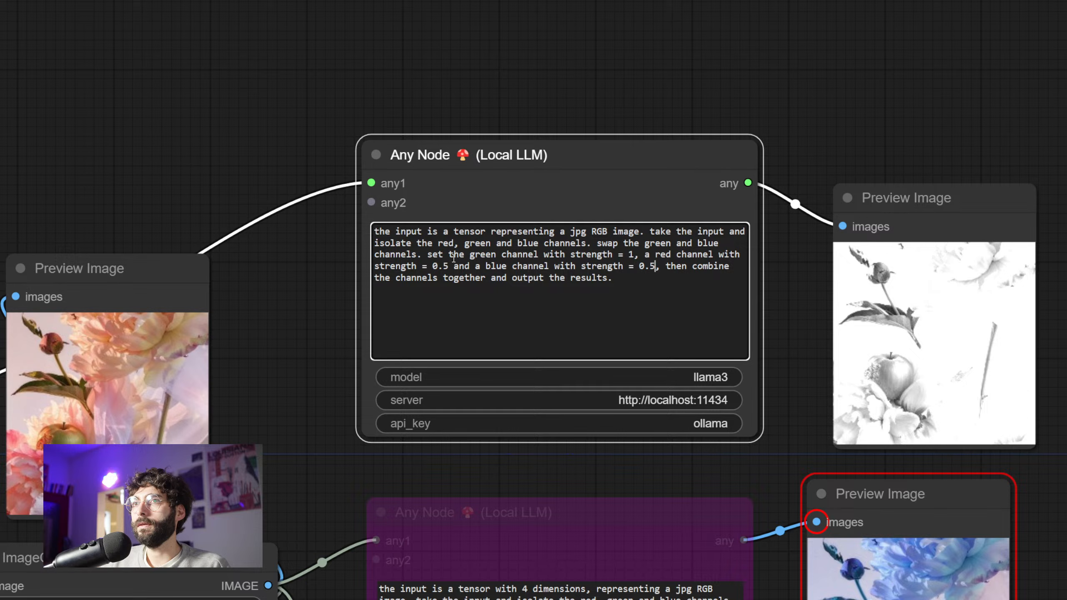
click(568, 254)
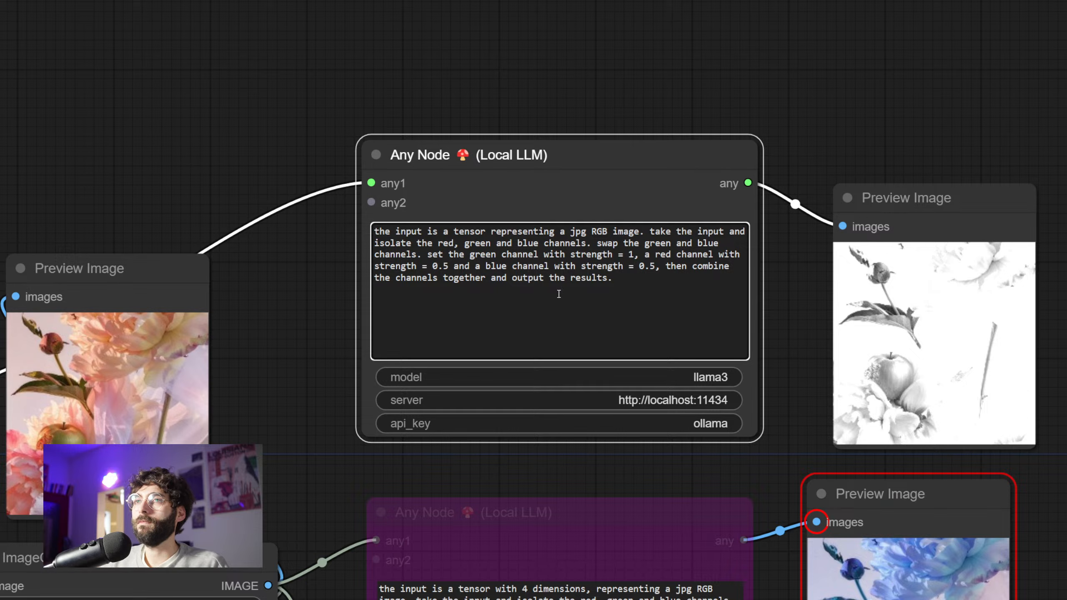
click(650, 256)
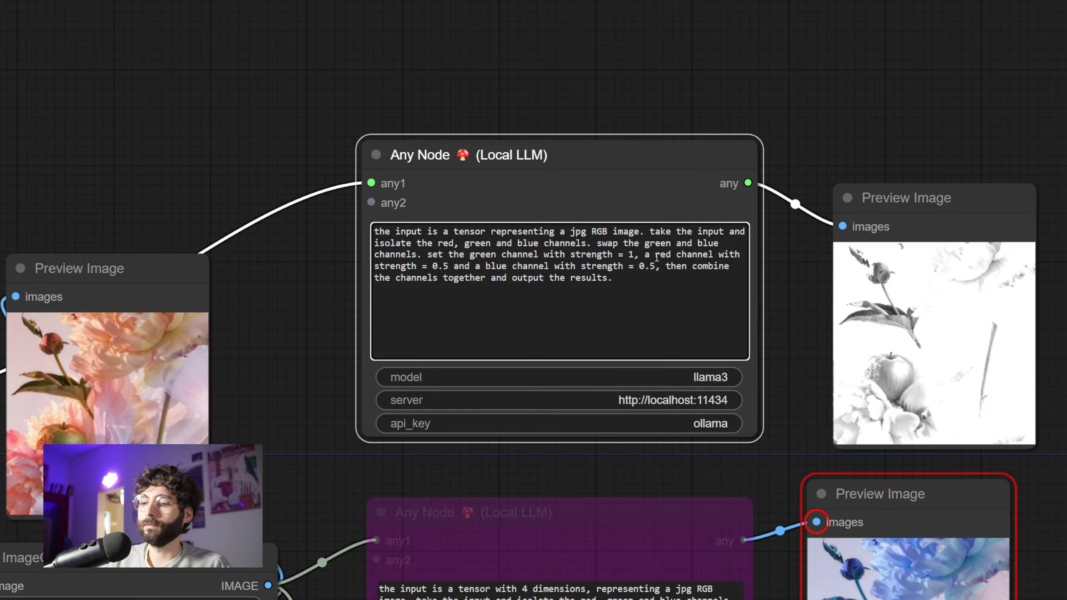
key(BackSpace)
text(the)
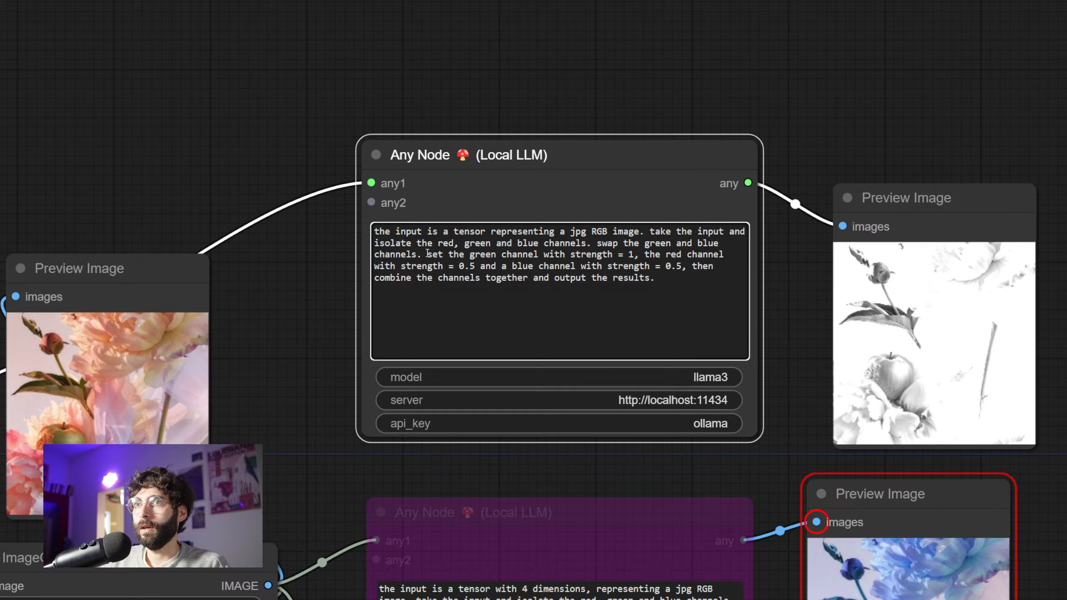
Delete the clause setting the green, red and blue channel strengths from the active Any Node prompt
drag(426, 254, 692, 265)
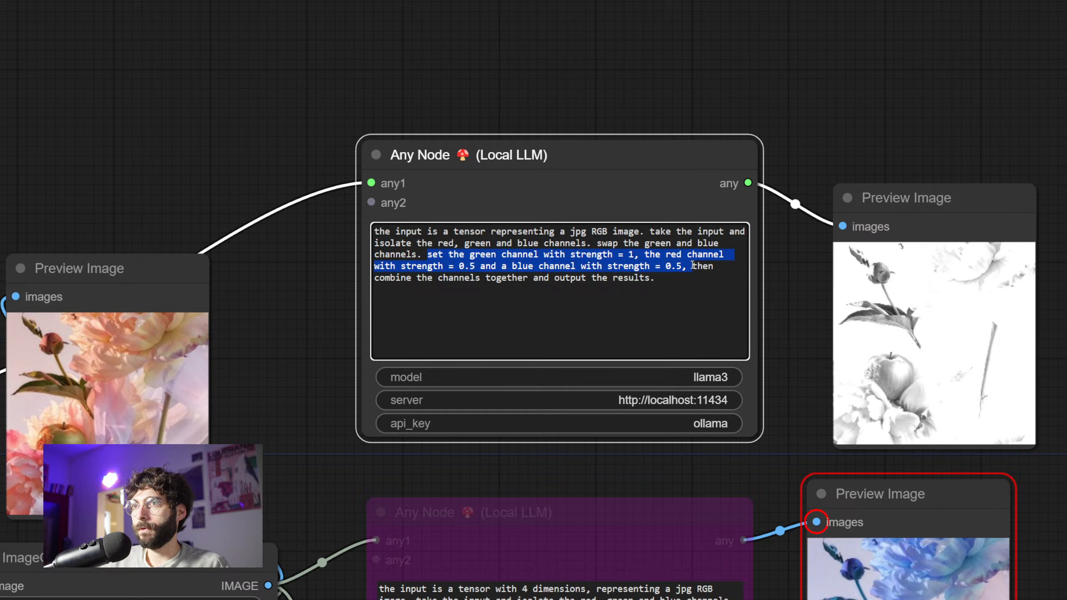
key(BackSpace)
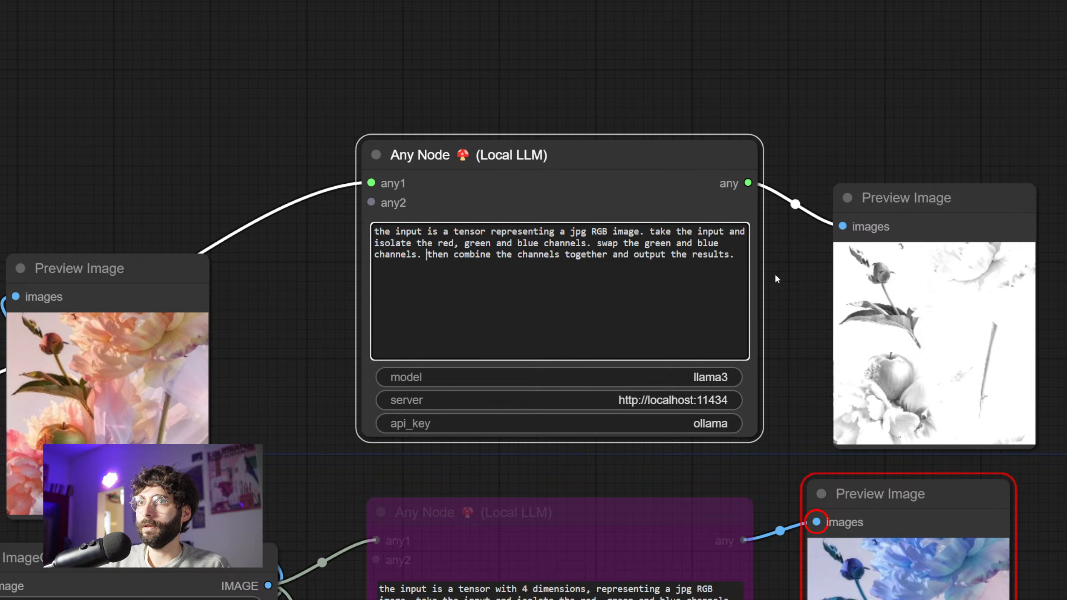
Insert "so that the green channel is set at strength = 0.8, red at 0.5 and blue at 0.2" after "combine the channels" in the active prompt
click(556, 254)
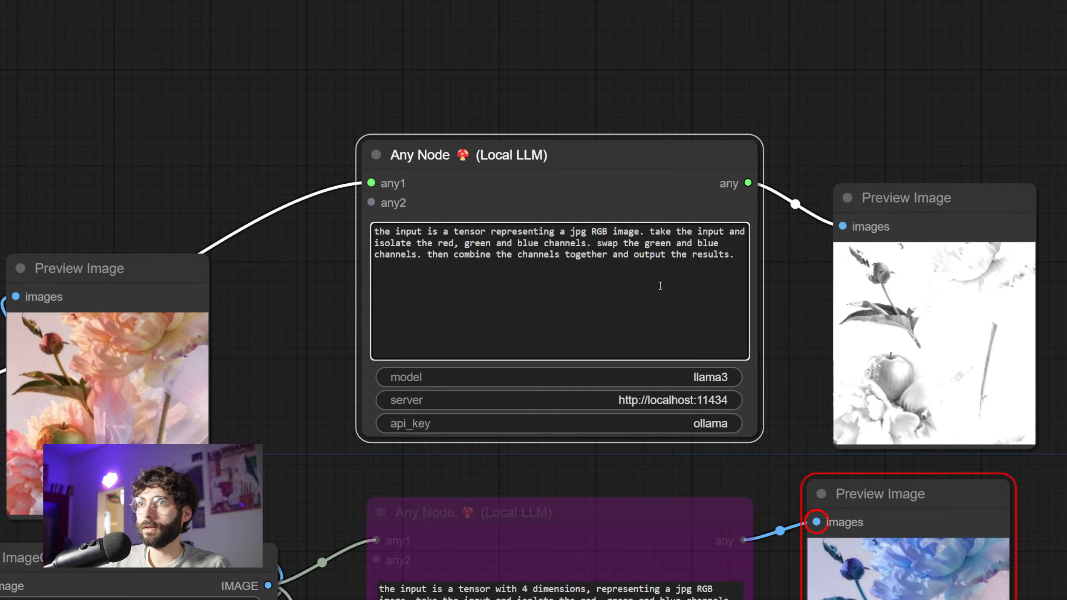
text(so that the)
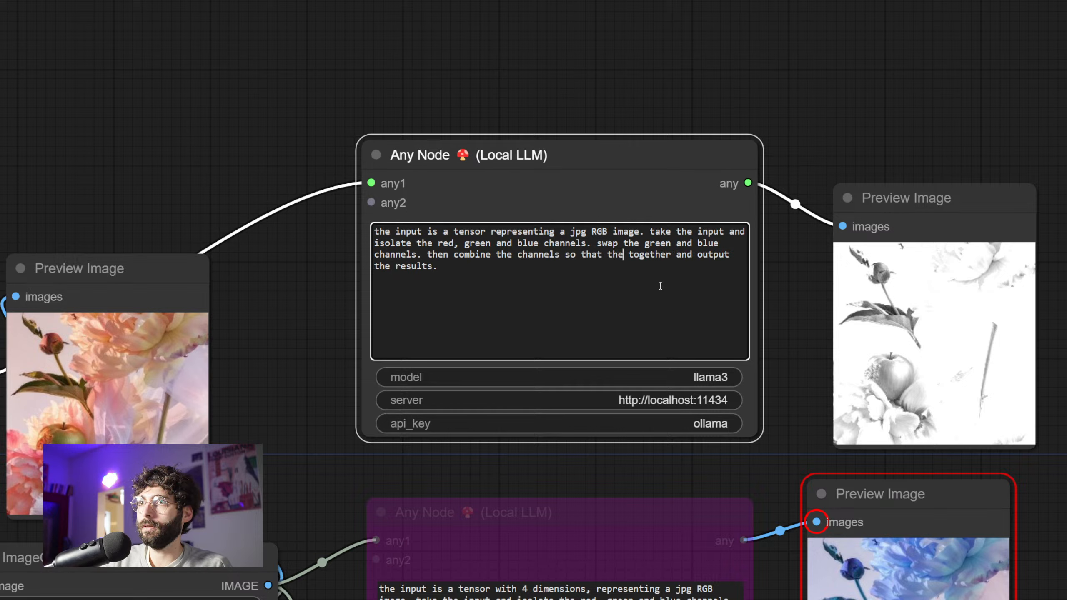
text( green channe)
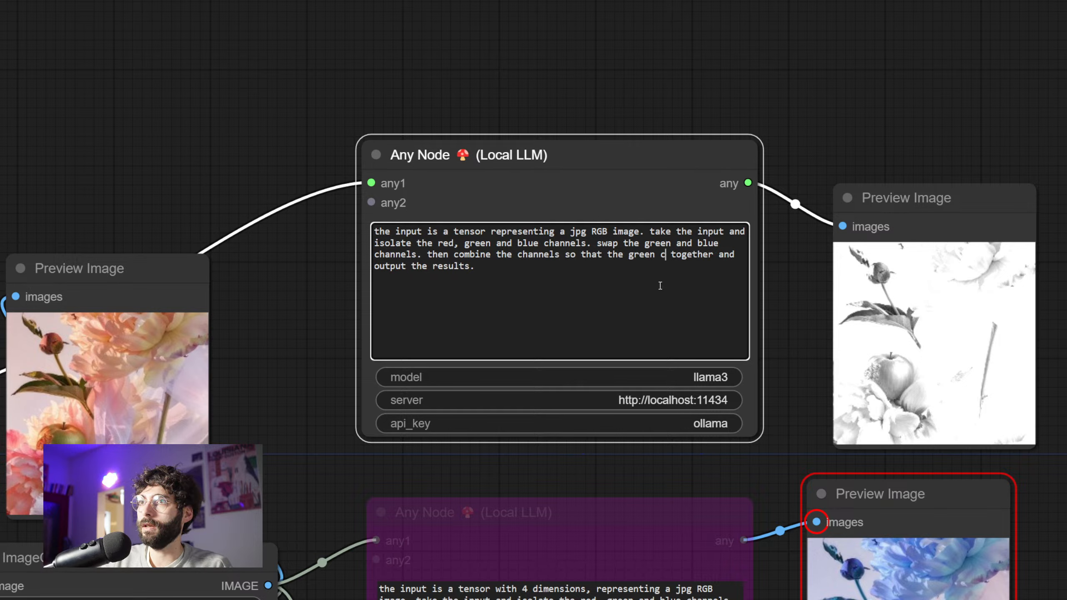
text(l is set at )
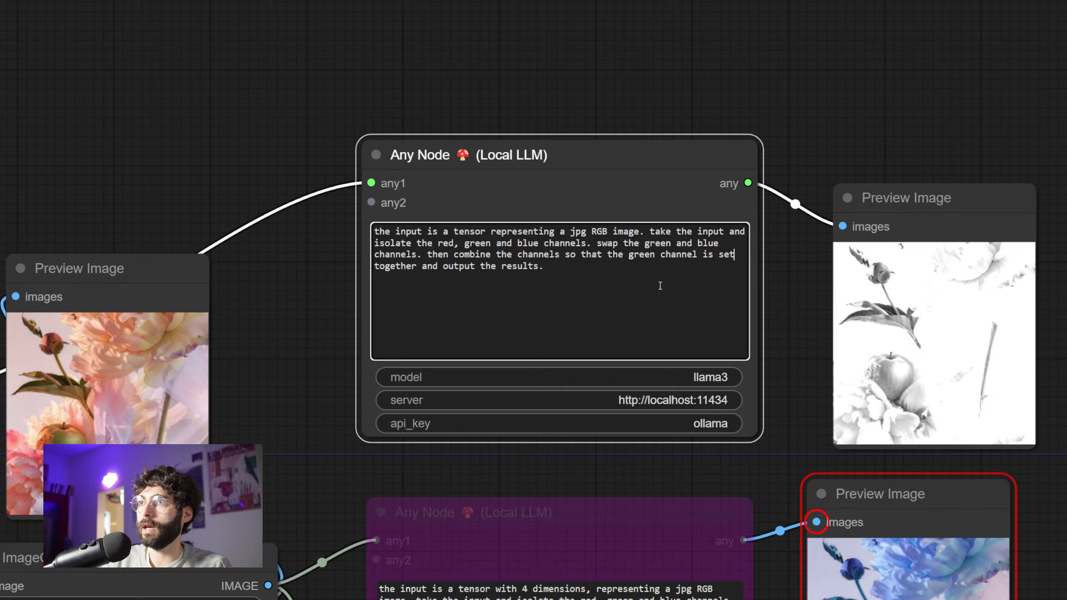
text(strength )
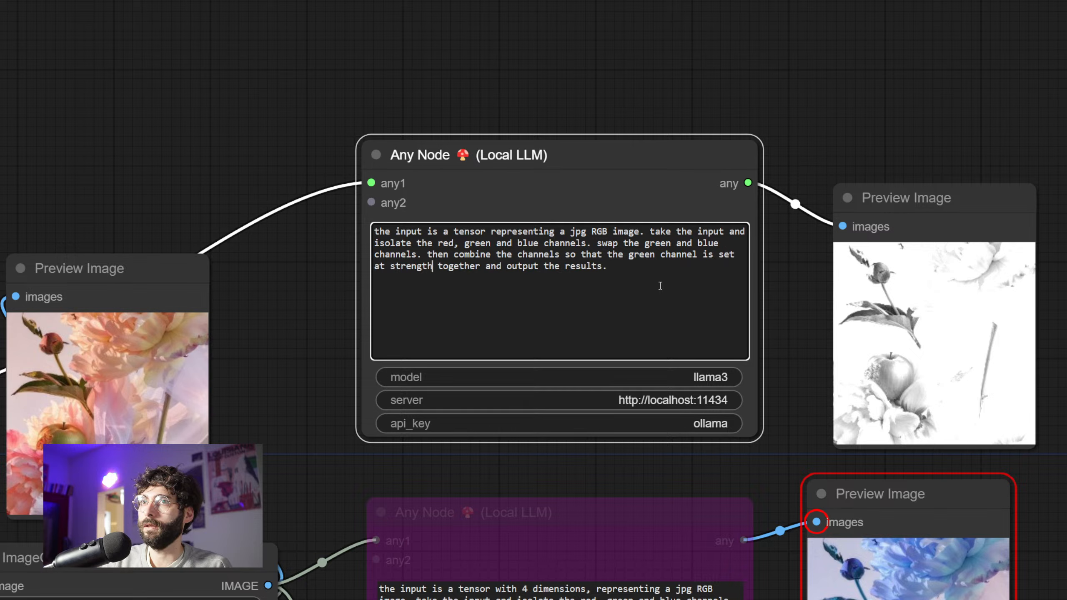
text(= 0.8)
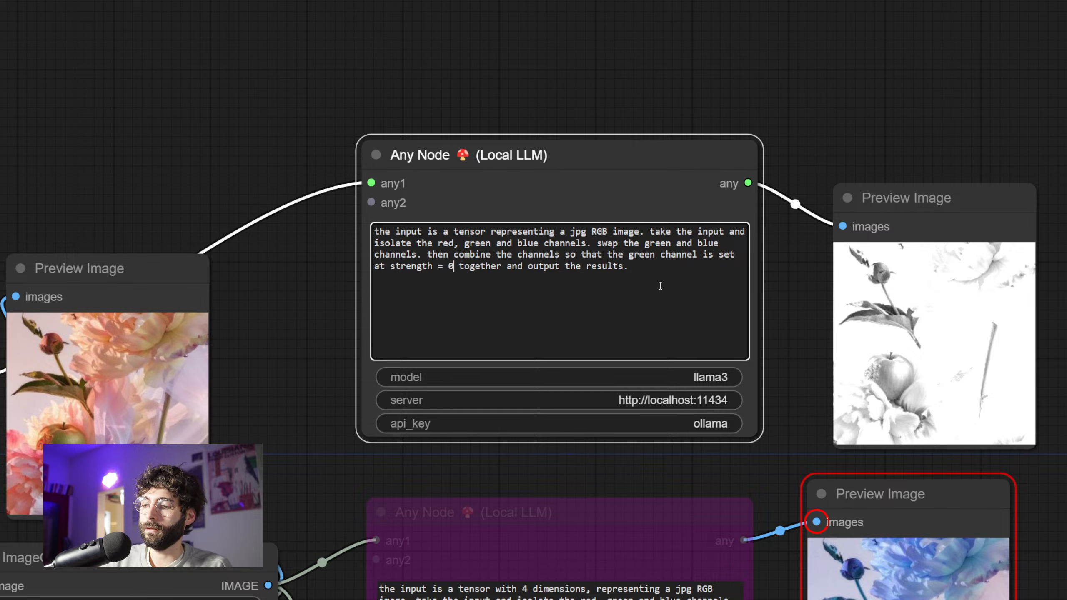
text(, )
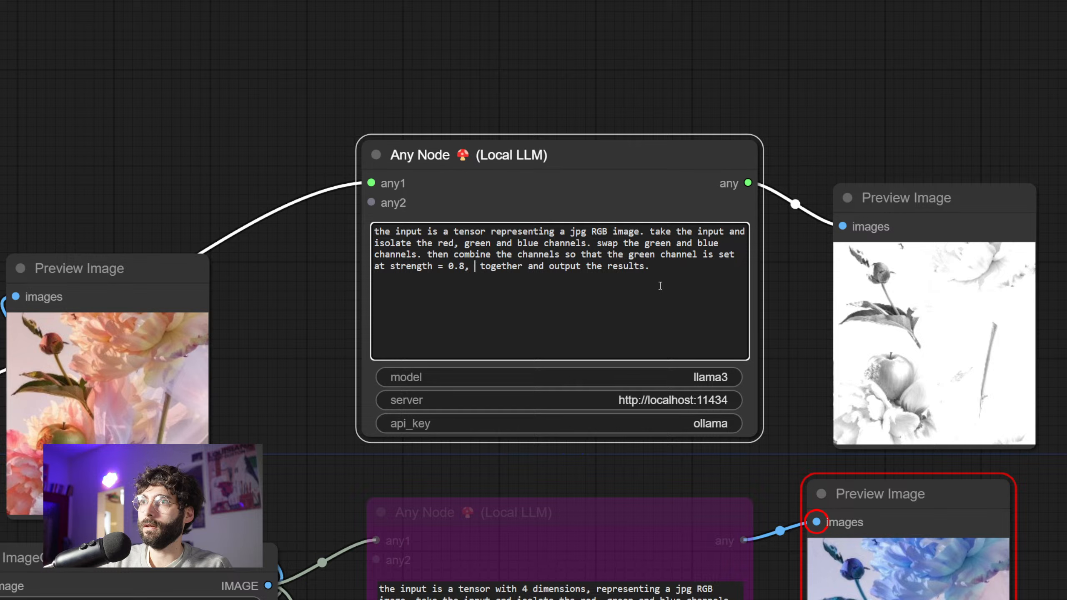
text(red at )
text(0.5 and blue)
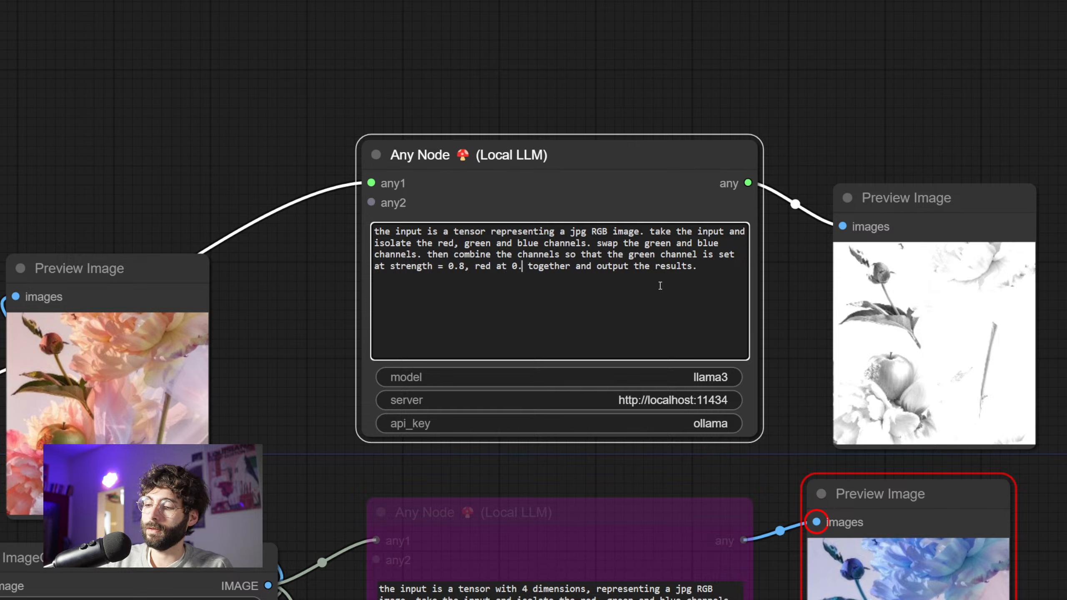
text( at 0.2)
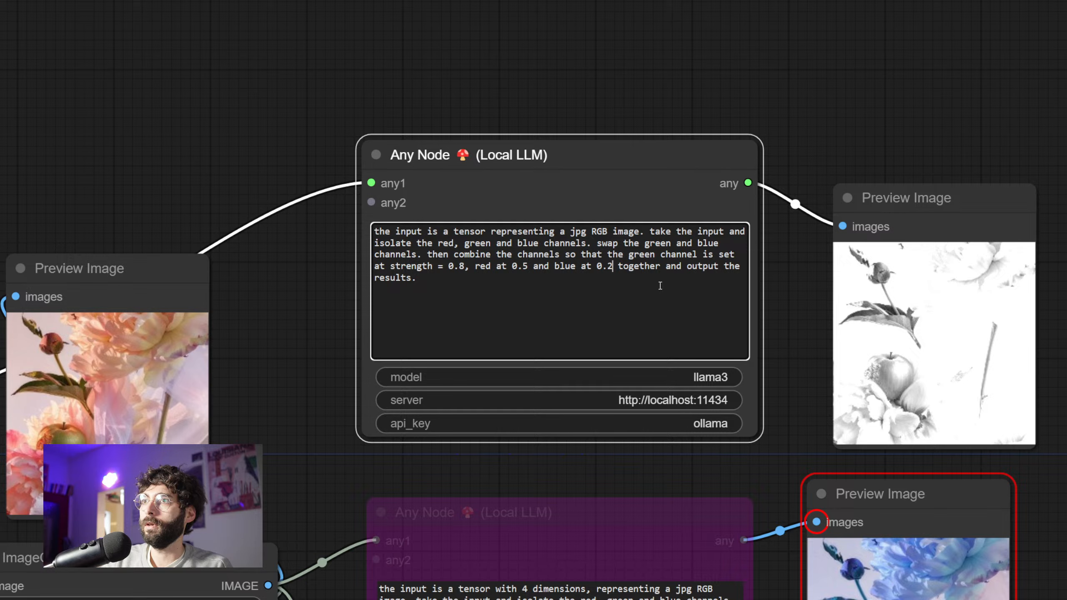
Delete the leftover word "together" from the last sentence of the active Any Node prompt and run the workflow
key(Right)
key(Right)
key(Right)
key(Right)
key(Right)
key(Right)
key(Right)
key(Right)
key(Right)
key(BackSpace)
key(BackSpace)
key(BackSpace)
key(BackSpace)
key(BackSpace)
key(BackSpace)
key(BackSpace)
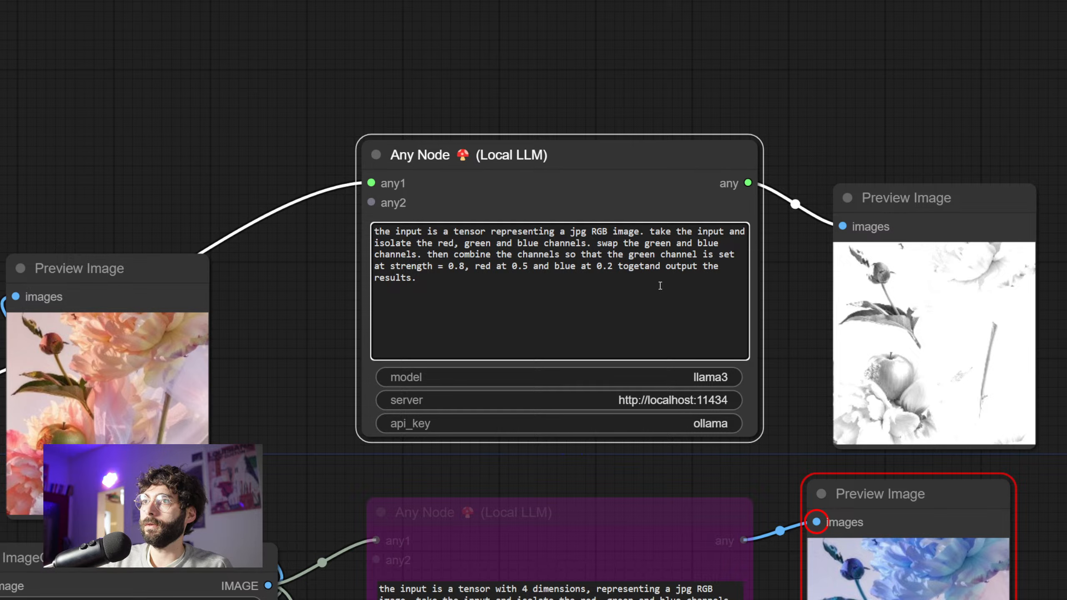
key(BackSpace)
key(BackSpace)
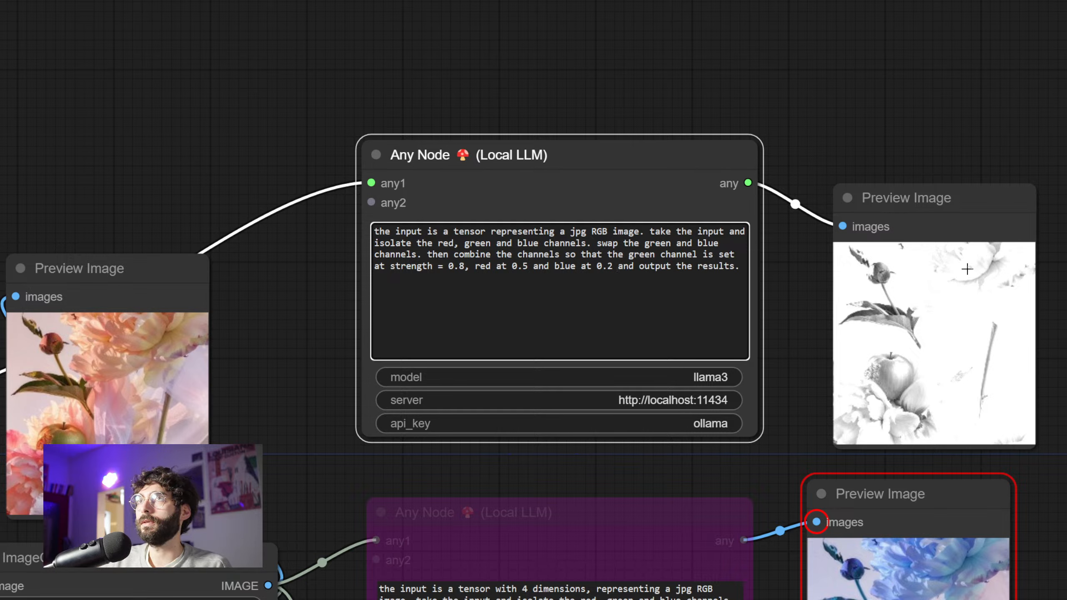
key(ctrl+Return)
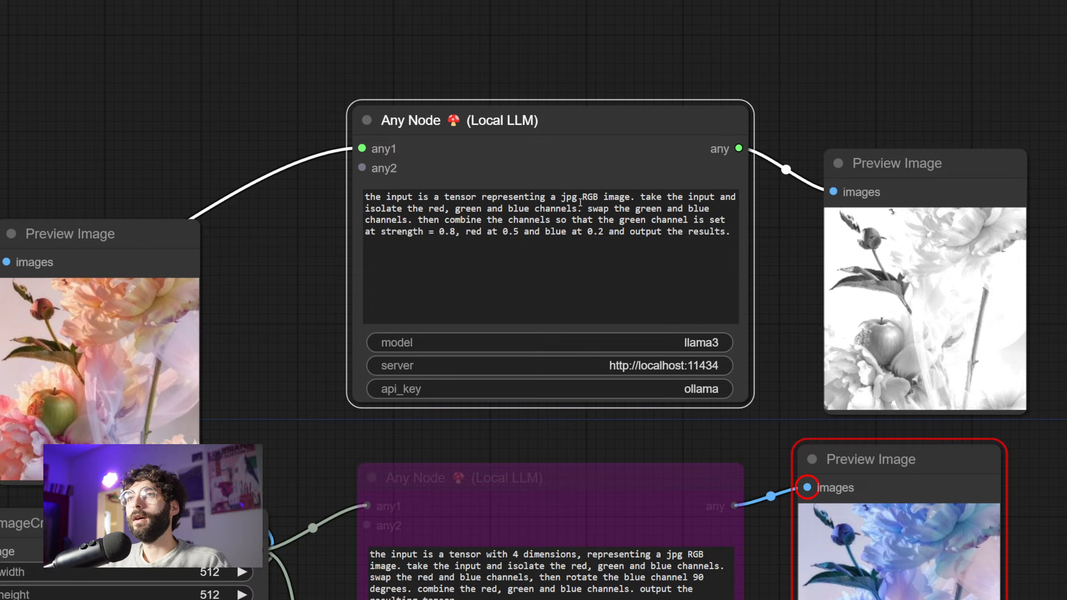
Copy the sentence beginning "I want you to output an image" from the Any Node prompt that feeds the red-tinted preview
click(566, 228)
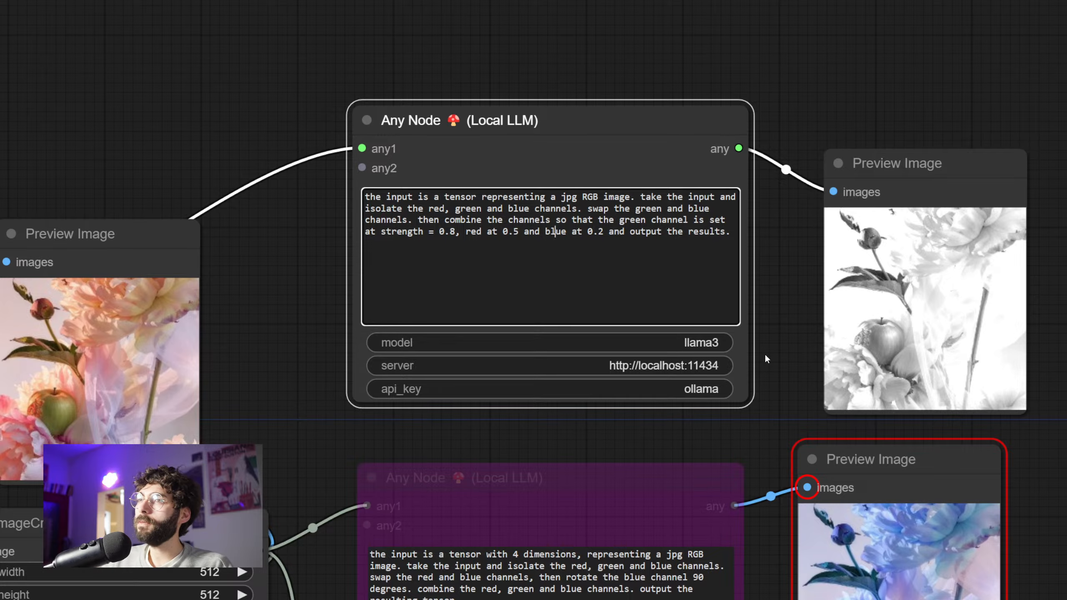
scroll(764, 354, down, 5)
scroll(766, 358, up, 5)
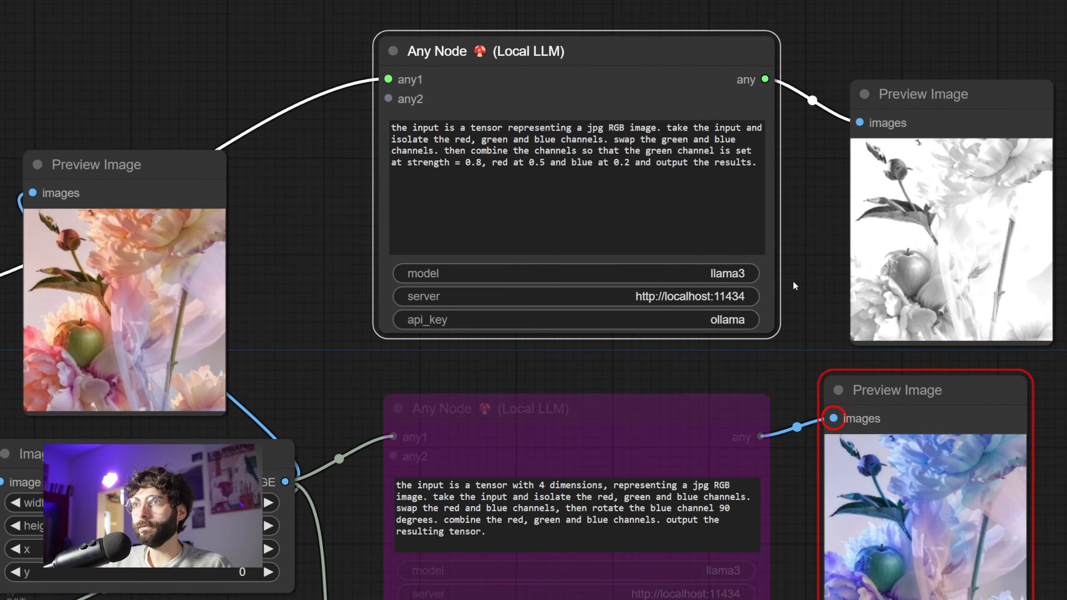
drag(793, 283, 809, 142)
scroll(809, 142, down, 3)
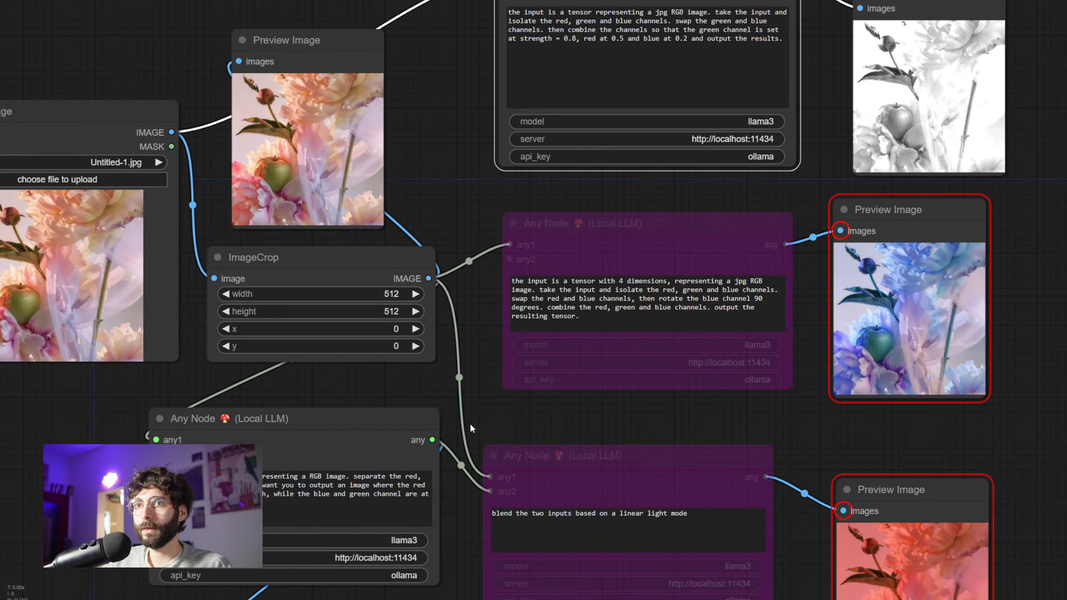
drag(471, 424, 595, 269)
drag(220, 421, 238, 229)
scroll(248, 353, up, 3)
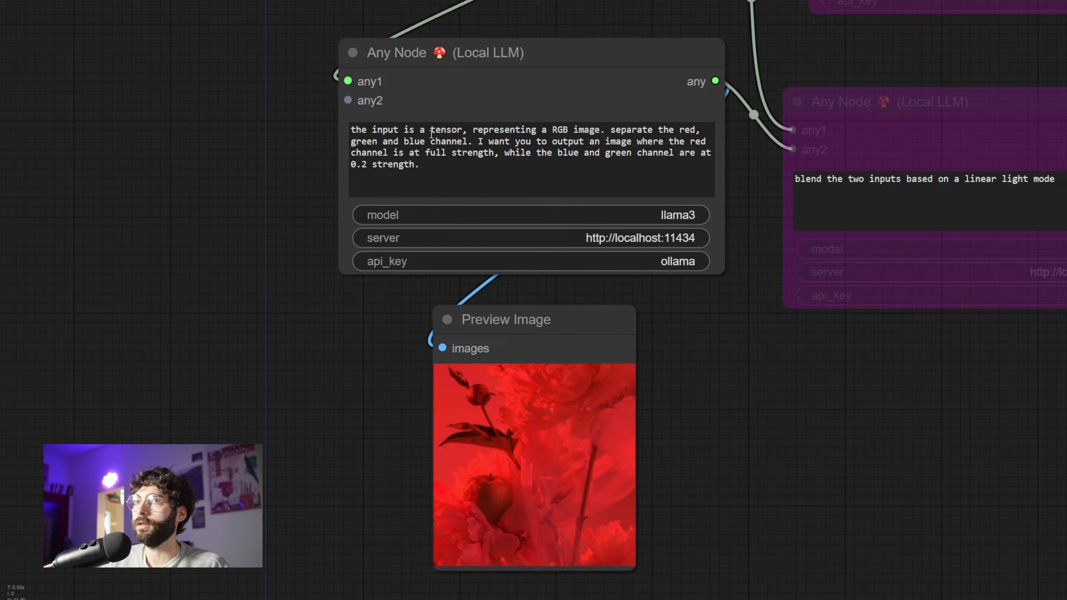
drag(474, 142, 482, 185)
key(ctrl+c)
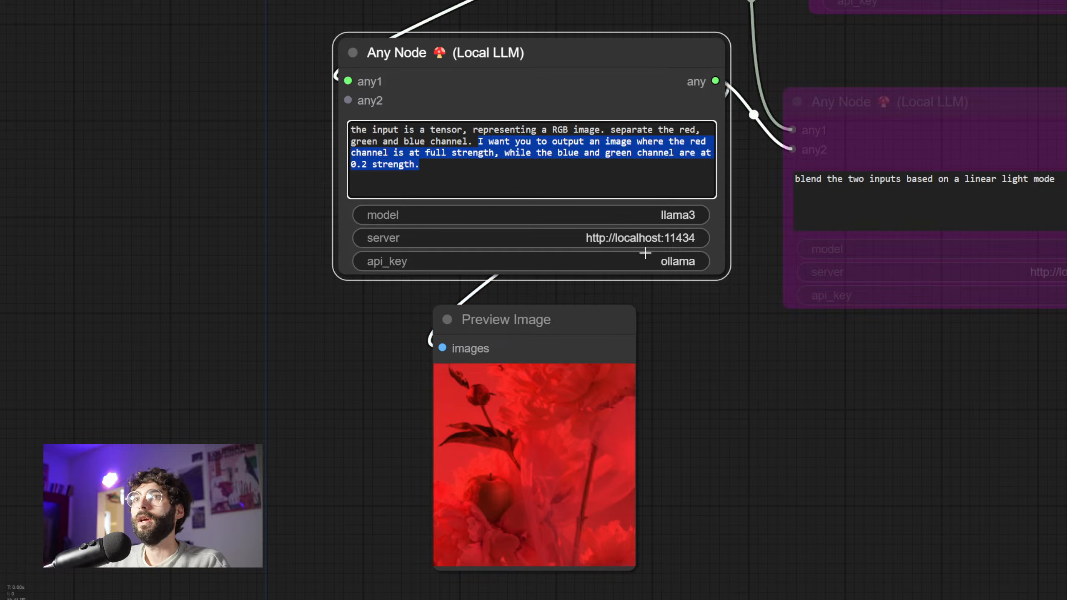
Replace the channel swap and combine sentences in the topmost Any Node prompt with the copied output sentence
scroll(775, 349, down, 5)
drag(859, 355, 554, 560)
drag(942, 301, 965, 350)
scroll(591, 156, up, 6)
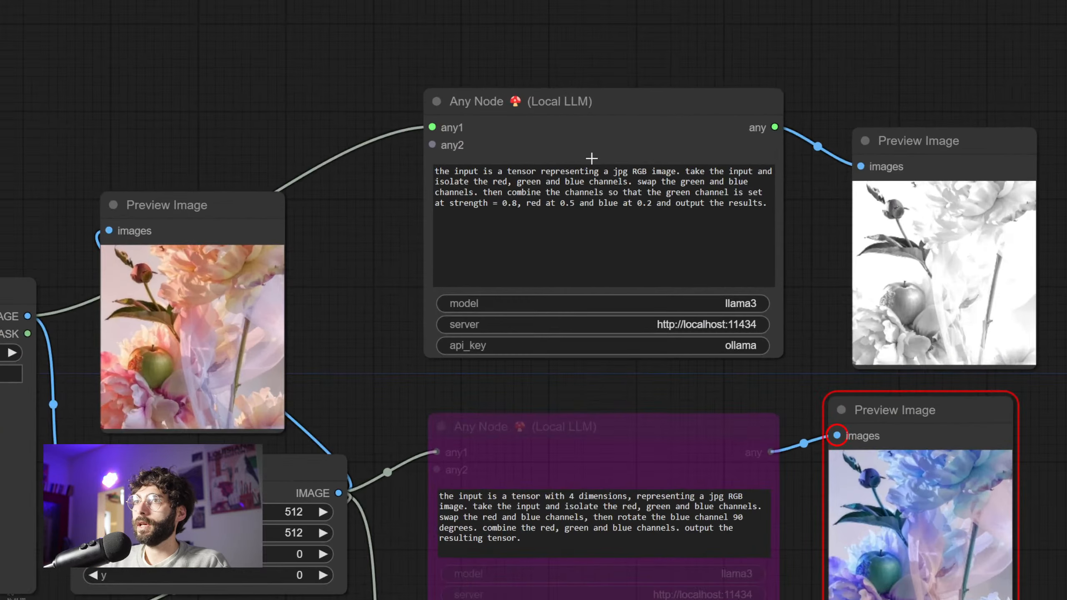
scroll(569, 95, up, 5)
drag(680, 235, 939, 297)
key(ctrl+v)
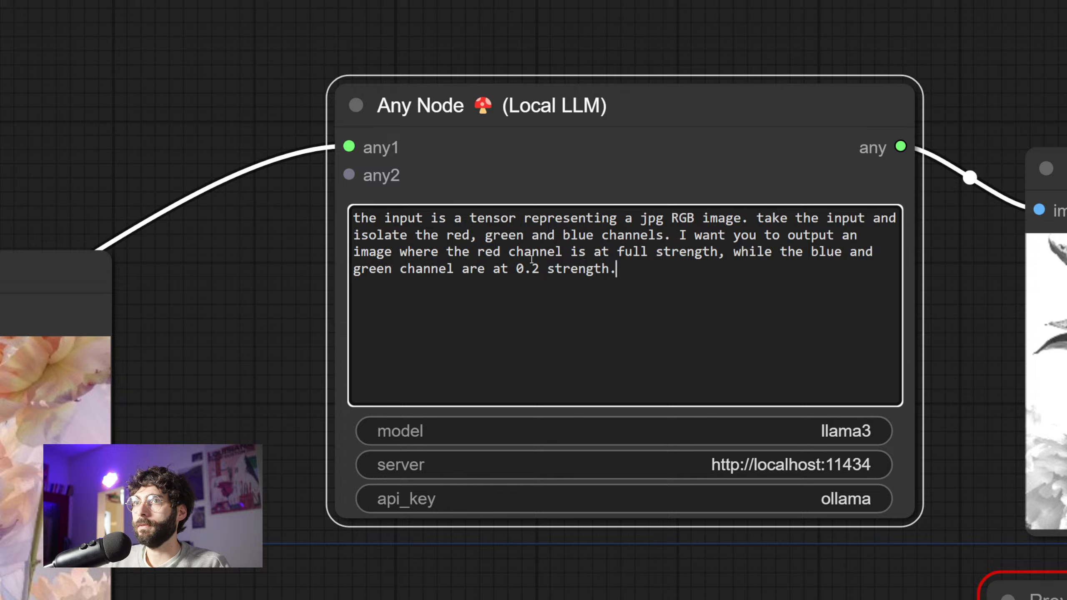
Change the full-strength channel from red to green in the topmost Any Node prompt
double_click(489, 251)
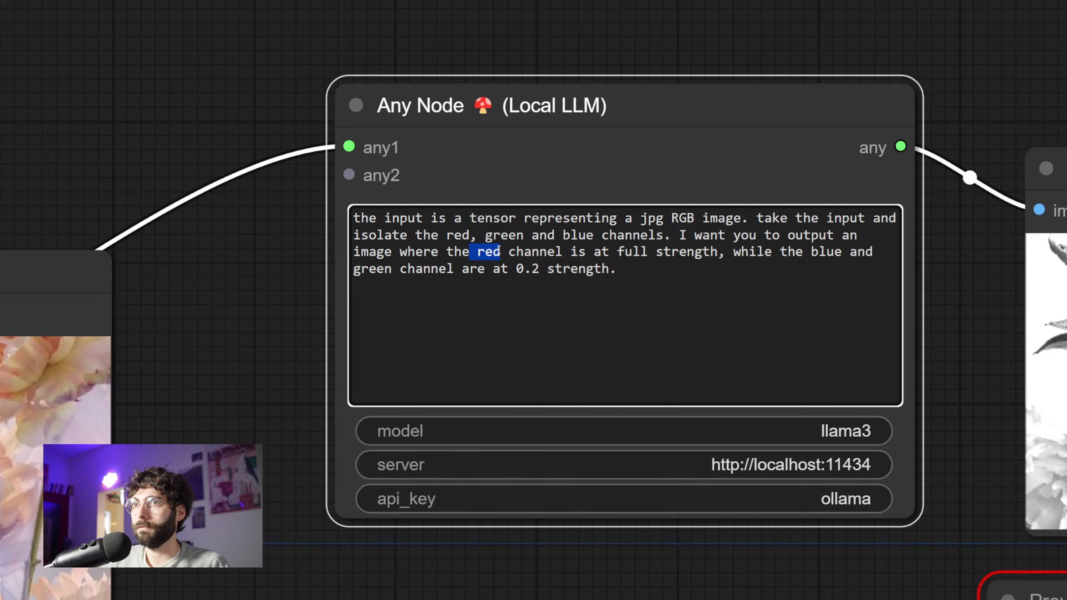
key(BackSpace)
text(green)
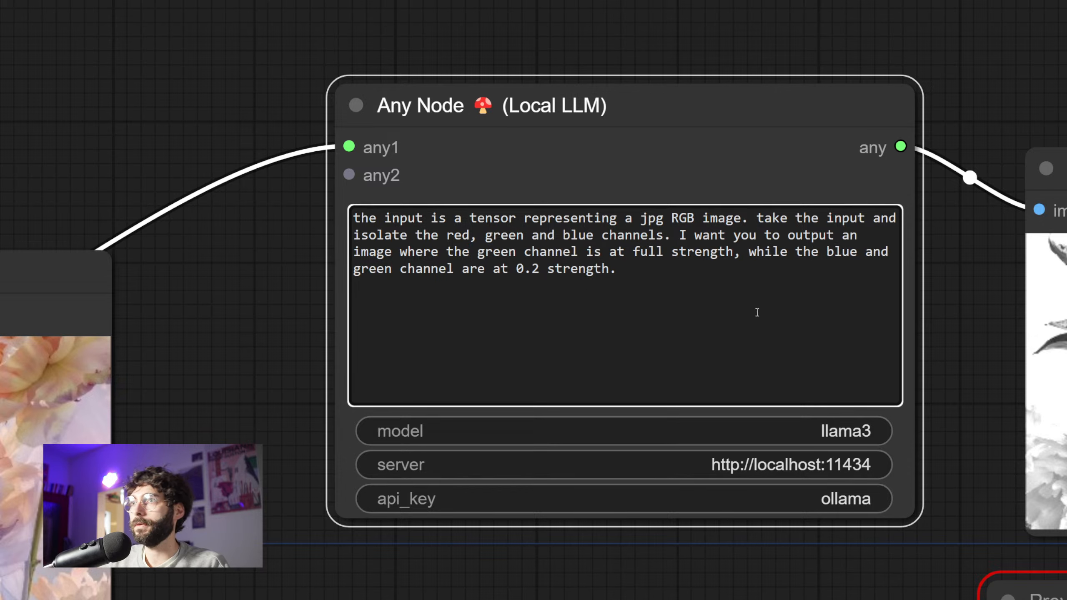
Insert "is at half strength" after "while the blue" in the topmost Any Node prompt
click(849, 253)
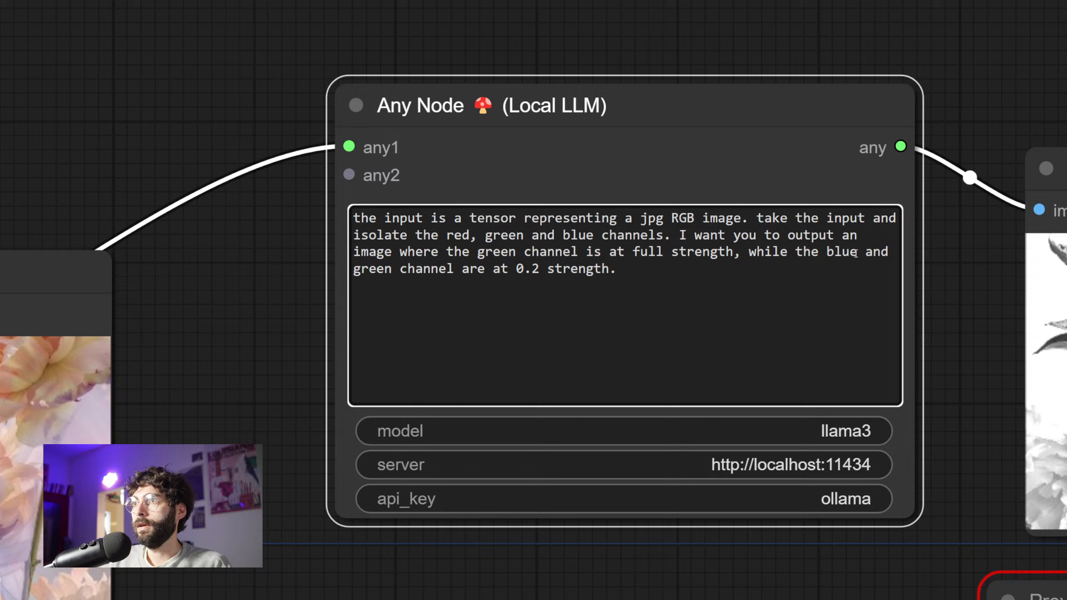
click(859, 255)
text(is at )
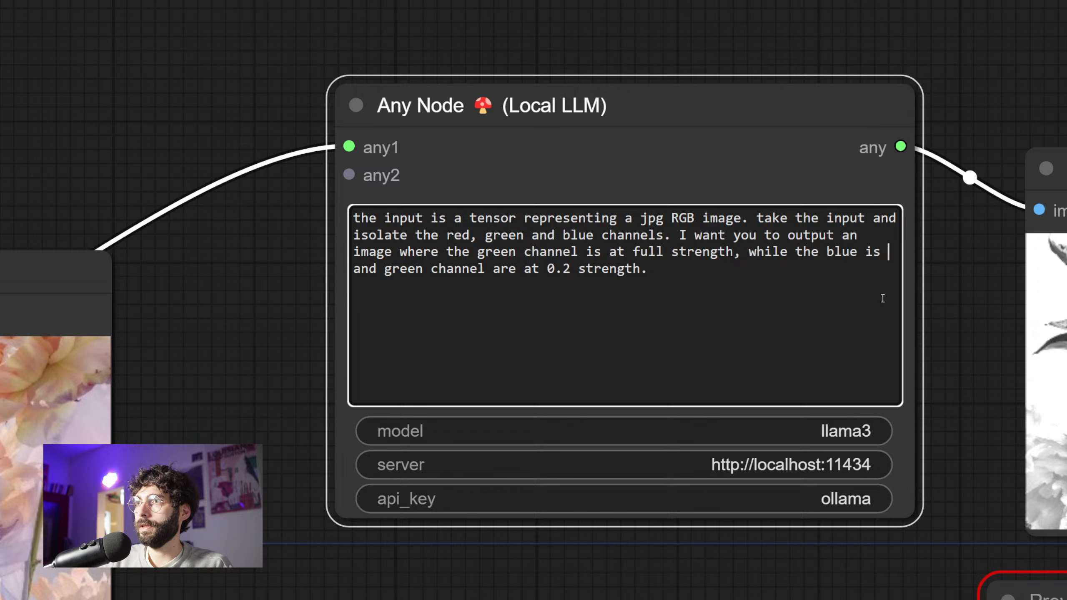
text(half strangth)
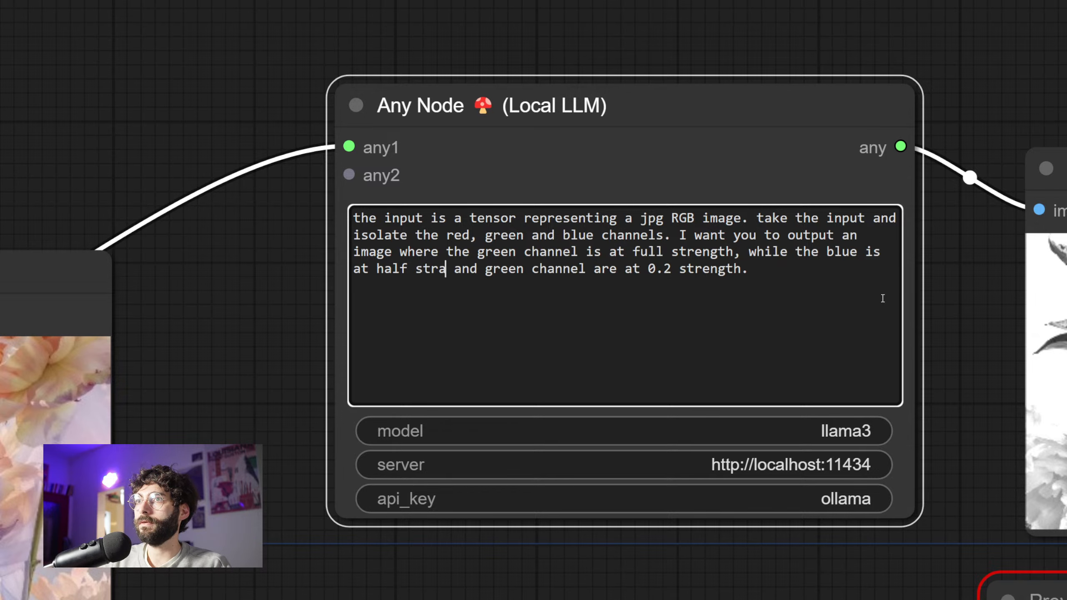
key(BackSpace)
key(BackSpace)
key(BackSpace)
key(BackSpace)
key(BackSpace)
text(eng)
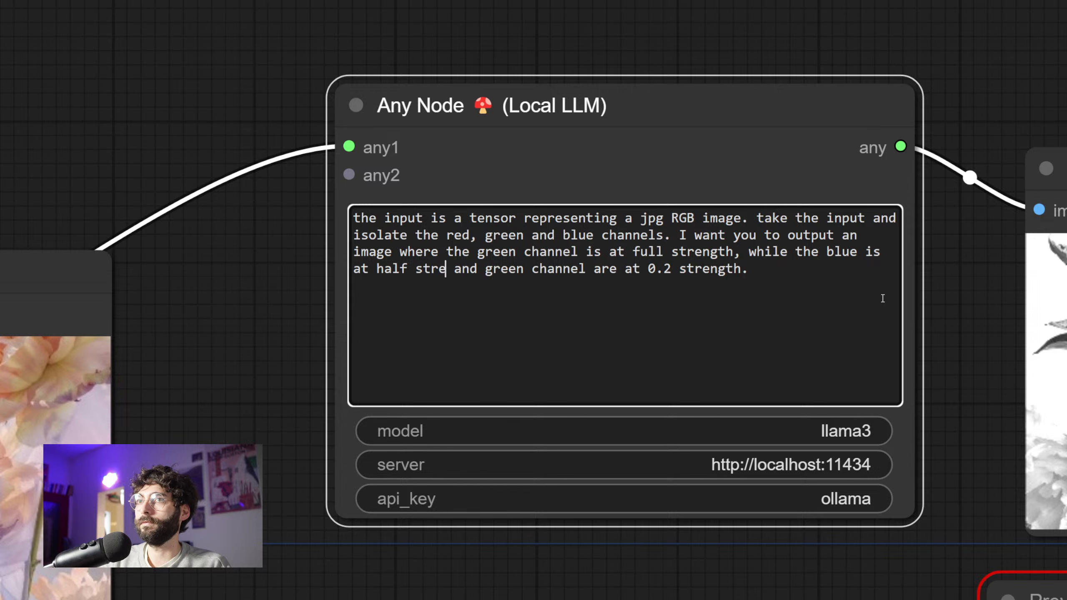
text(t)
key(BackSpace)
key(BackSpace)
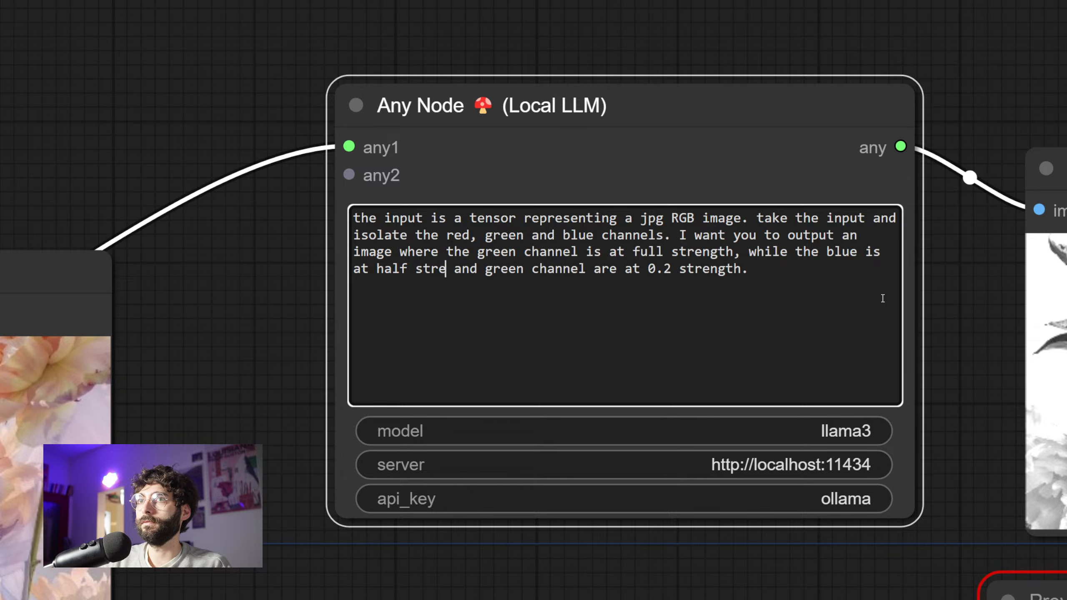
text(ngeth)
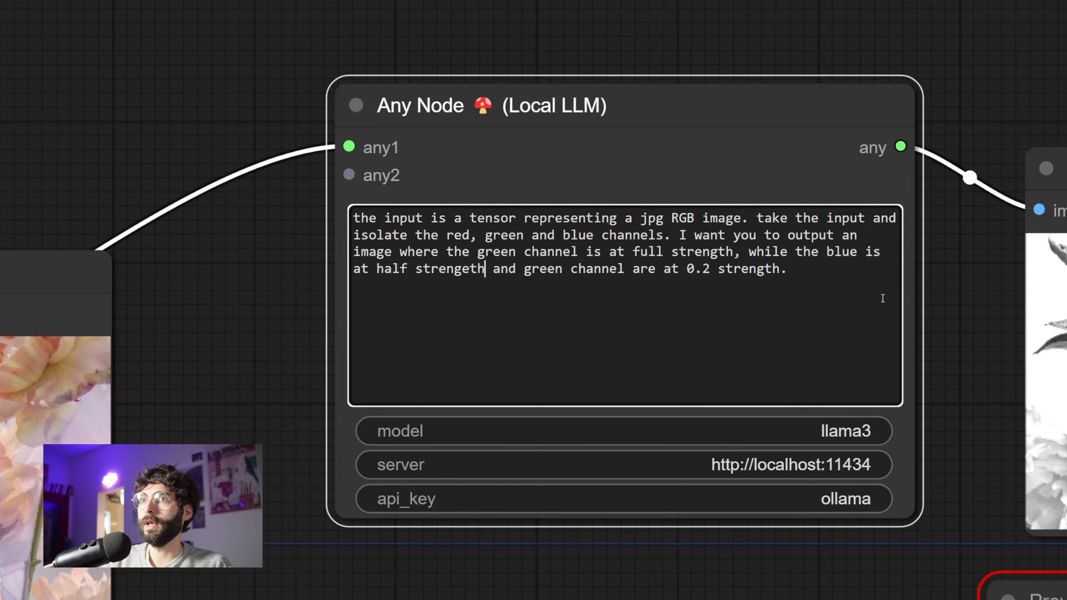
key(BackSpace)
key(BackSpace)
key(BackSpace)
text(th)
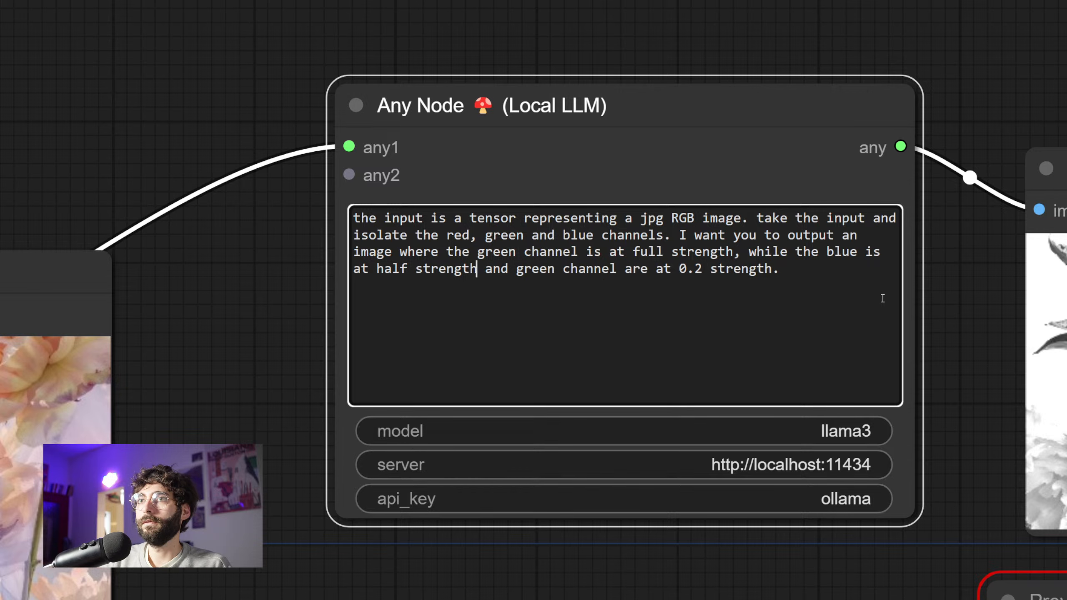
Run the workflow with the edited channel strength prompt, dismissing the execution error and running it again
click(324, 318)
scroll(325, 319, down, 3)
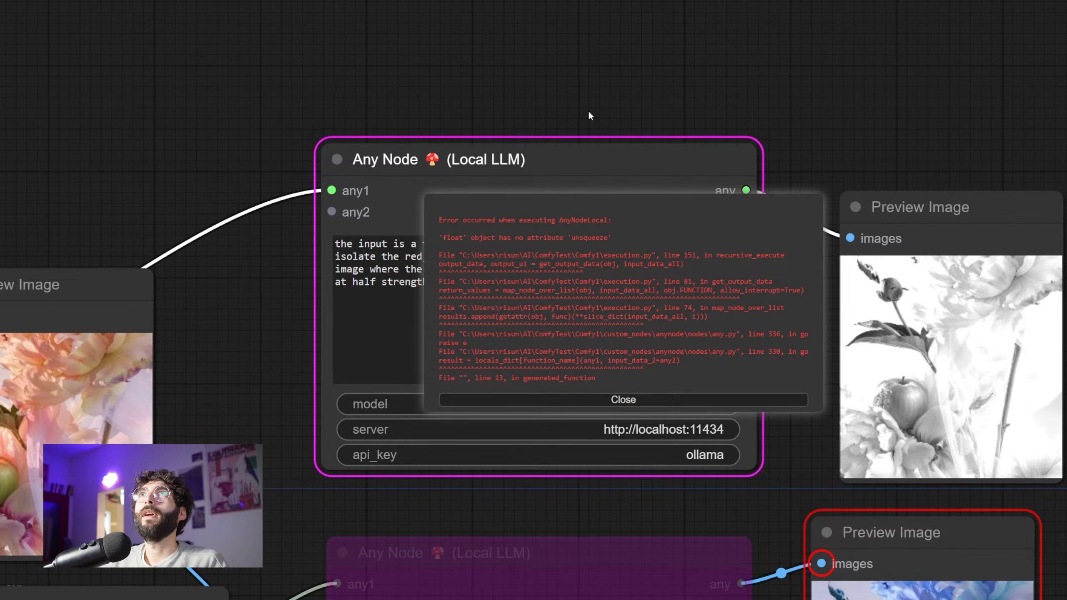
click(599, 402)
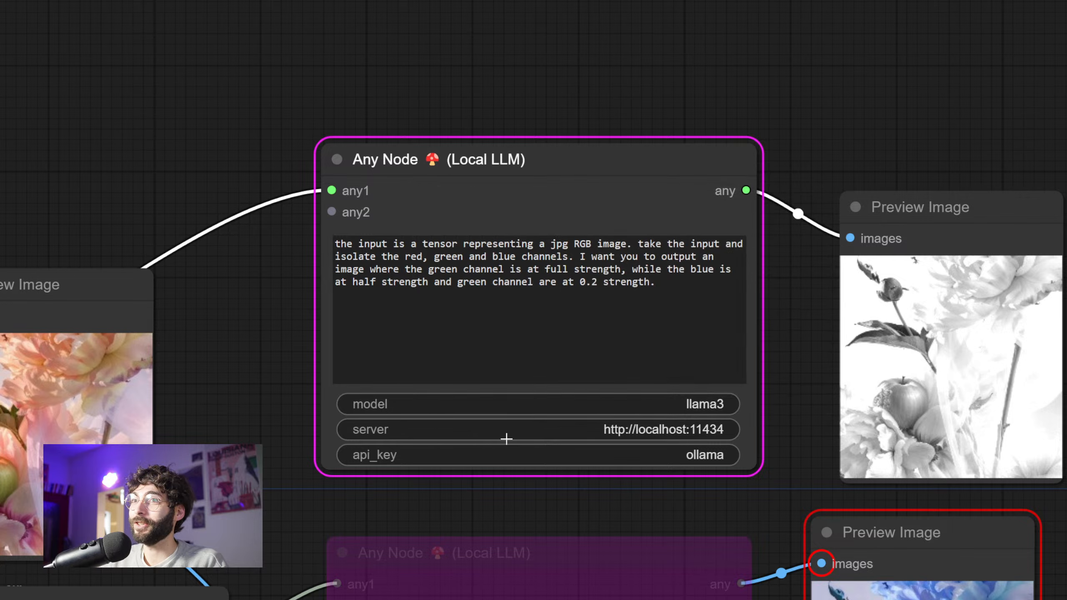
key(ctrl+Return)
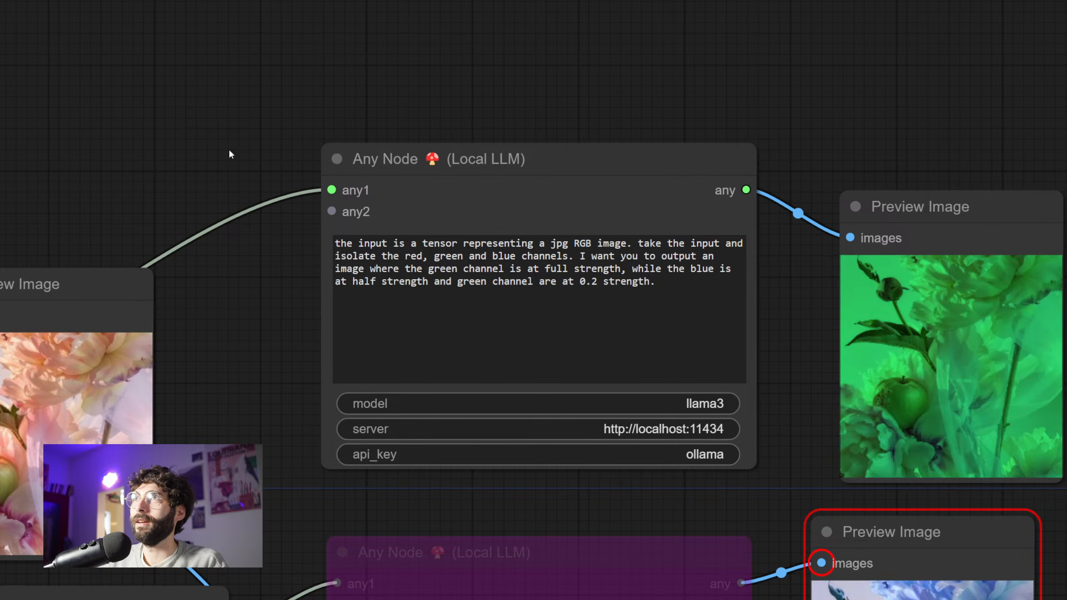
Change "green channel are at 0.2 strength" to "red channel are at 0.2 strength" in the topmost Any Node prompt and run the workflow
drag(257, 108, 207, 33)
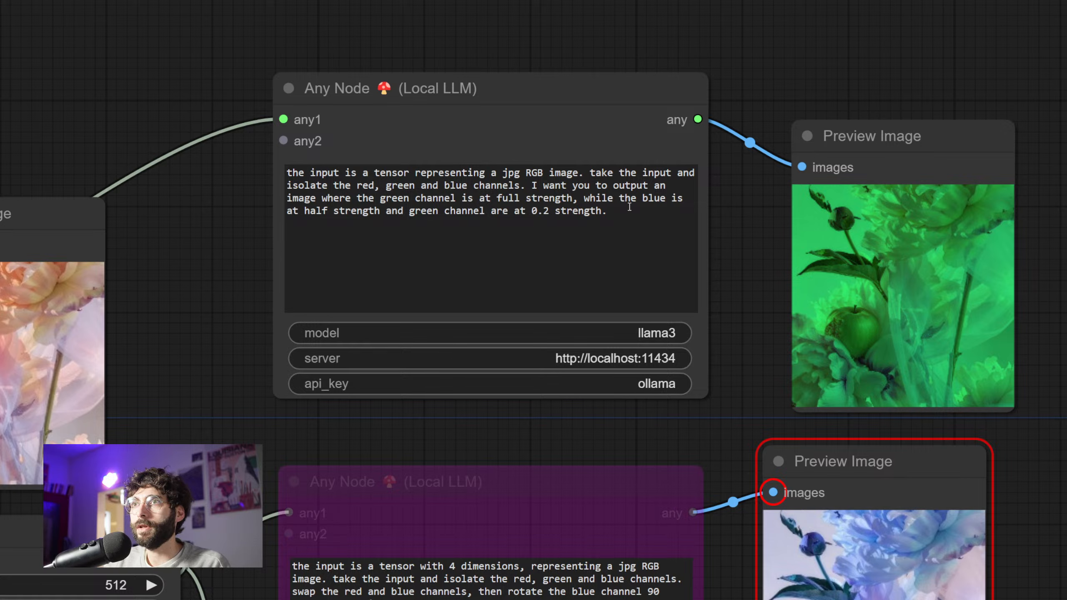
double_click(421, 213)
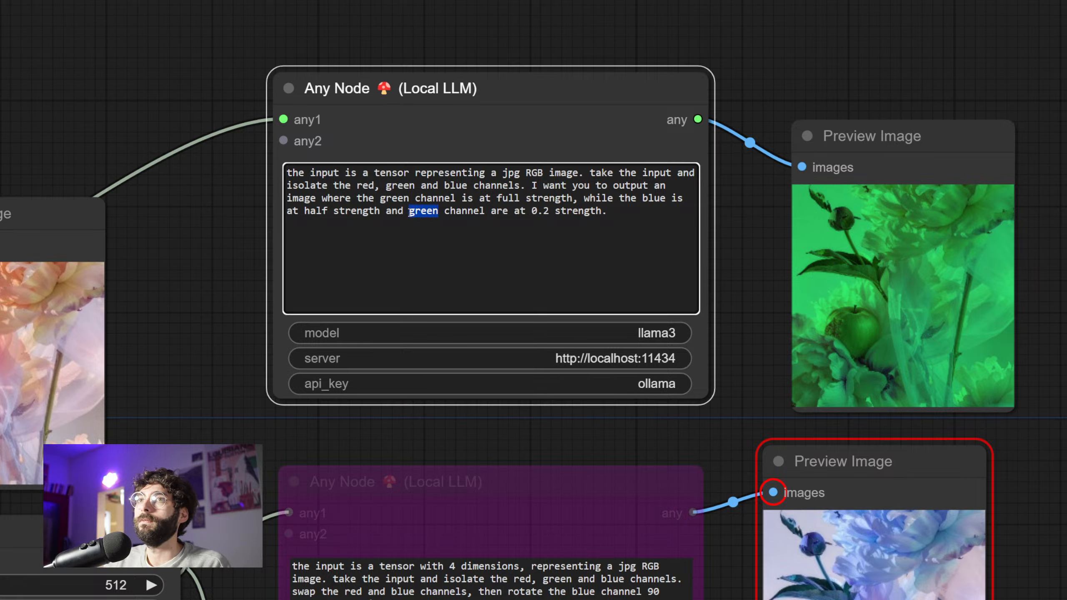
text(red)
key(ctrl+Return)
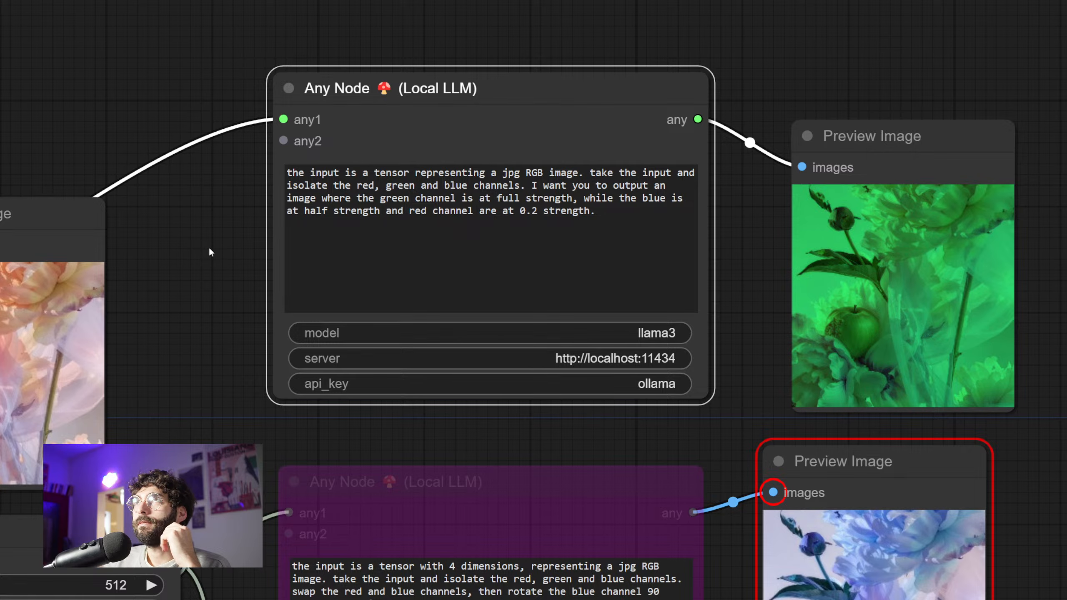
drag(209, 248, 398, 21)
scroll(226, 220, down, 2)
scroll(290, 179, down, 2)
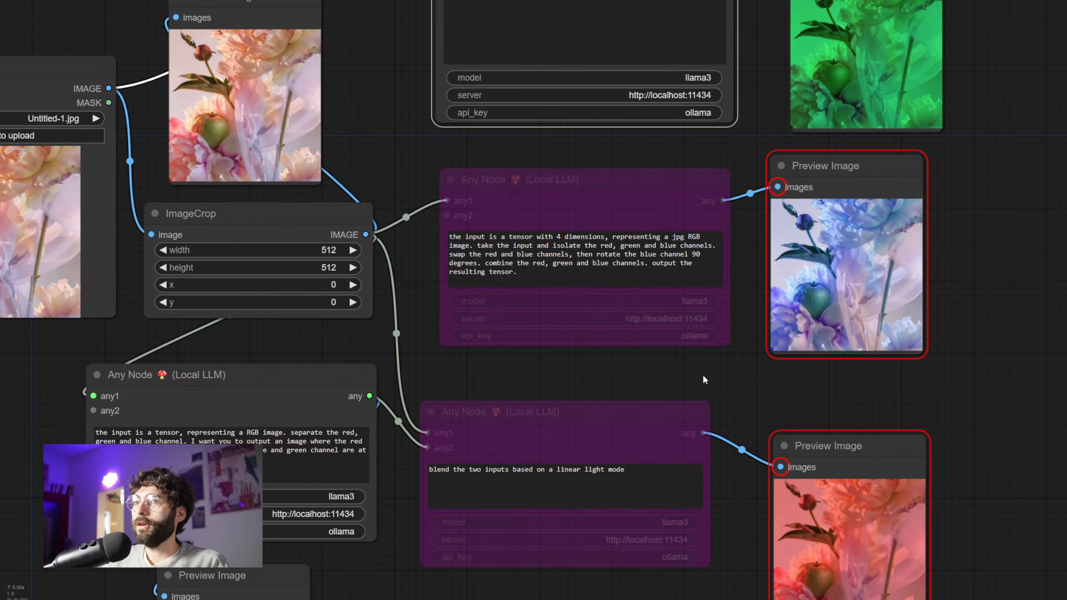
Reactivate the bypassed Any Node that blends two inputs in linear light mode and run the workflow
drag(705, 380, 762, 230)
right_click(719, 257)
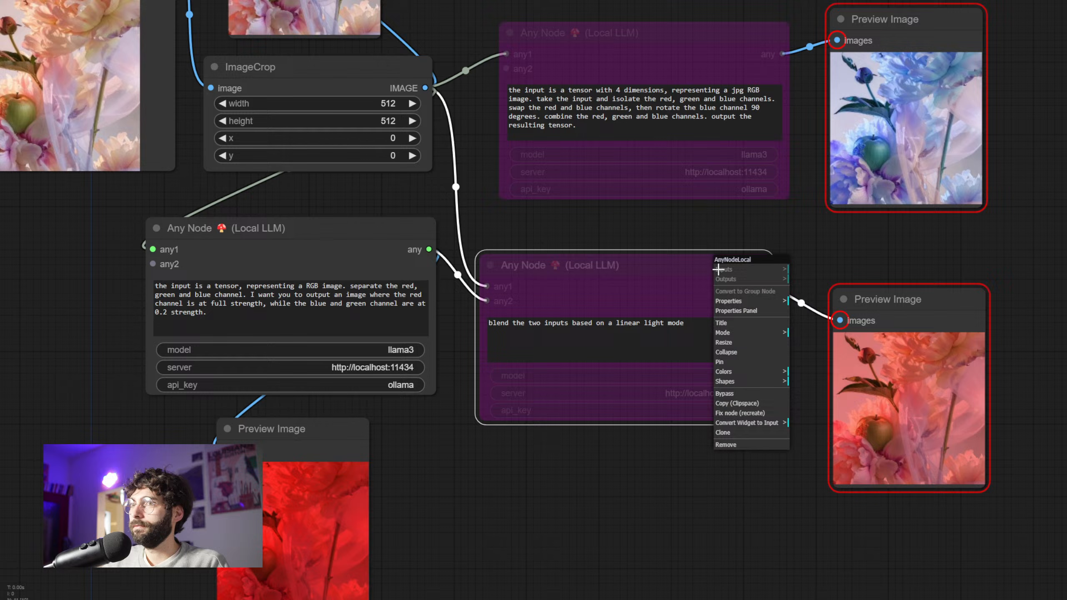
click(752, 395)
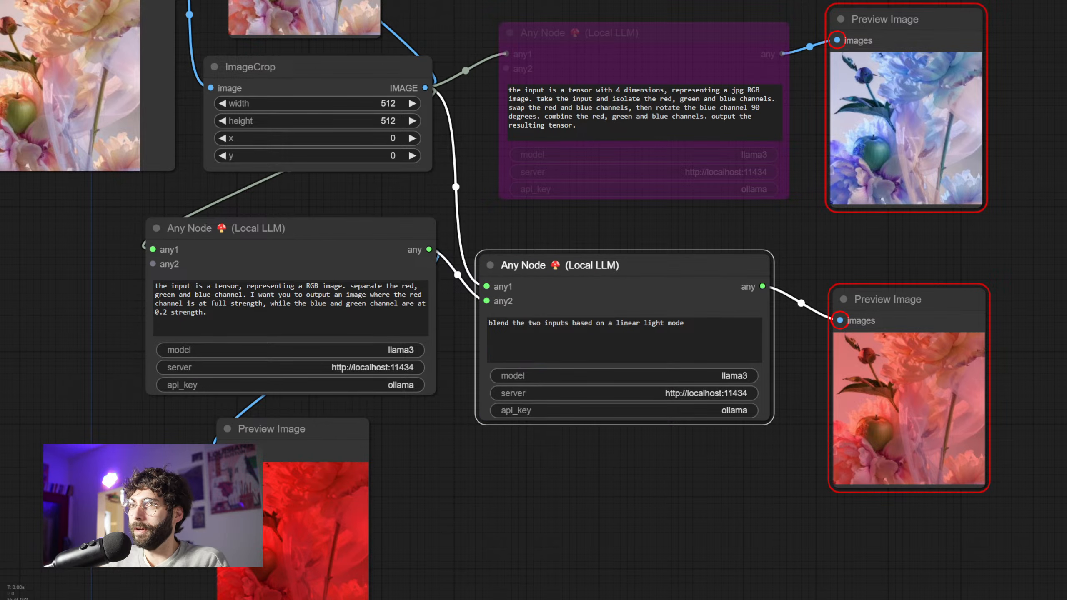
key(ctrl+Return)
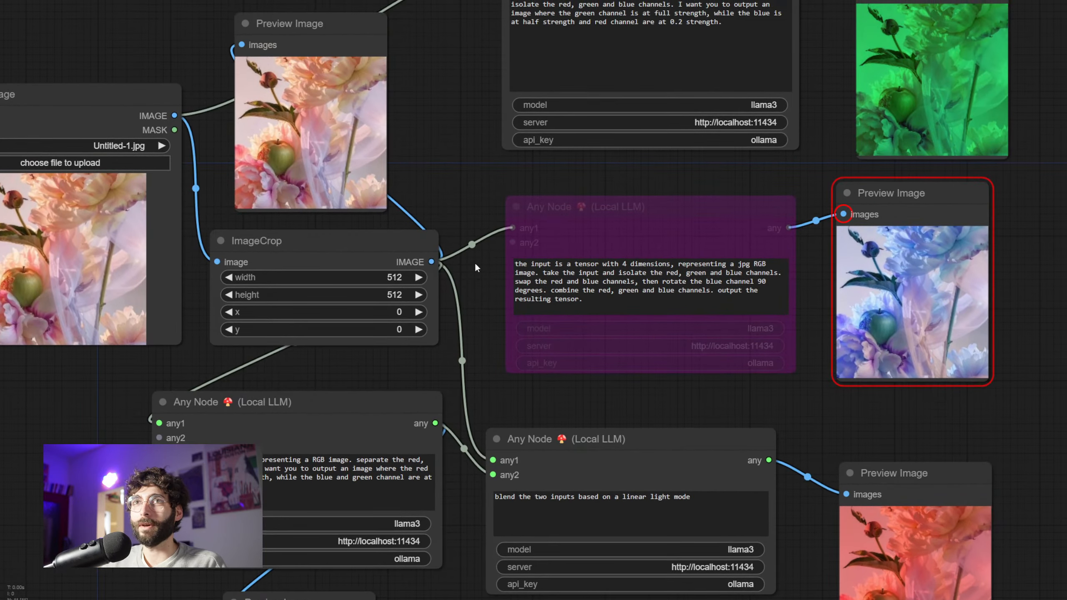
Connect the ImageCrop image output to any2 of the linear light blend node and run the workflow
drag(476, 268, 482, 211)
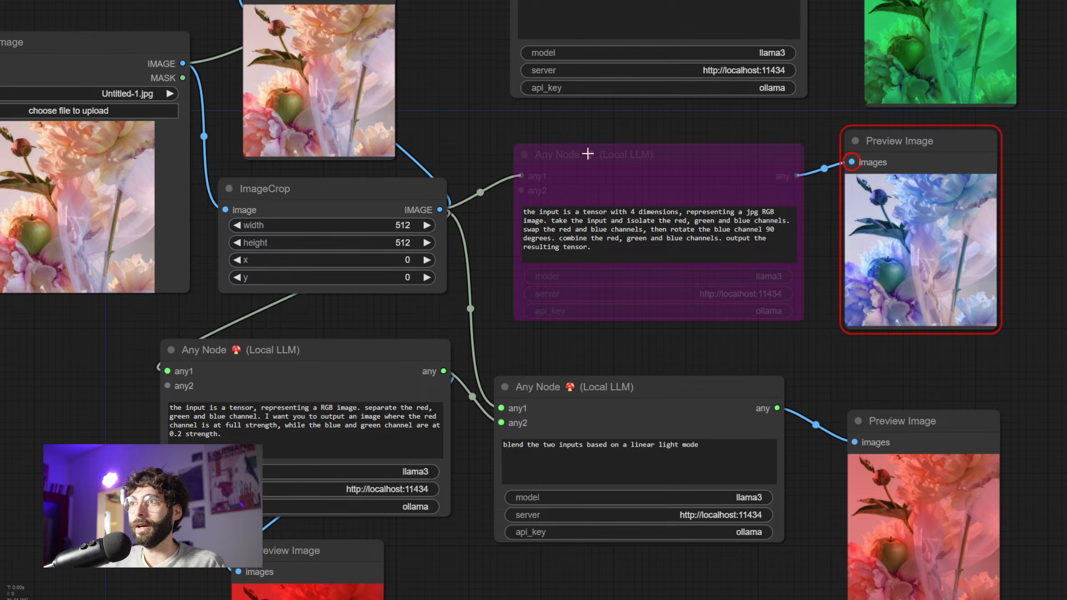
scroll(498, 136, down, 1)
drag(450, 203, 501, 397)
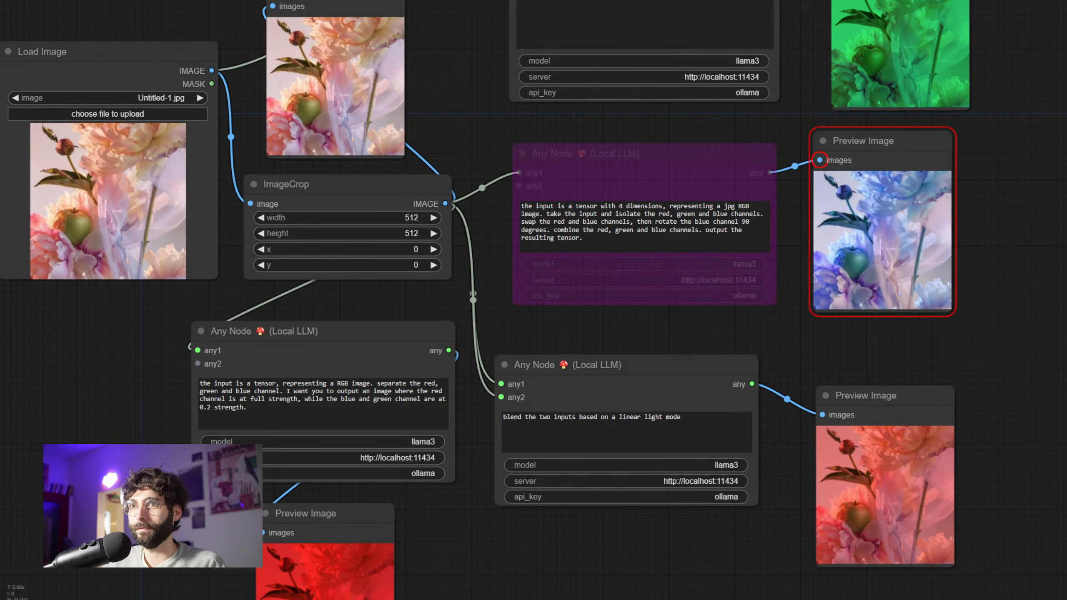
key(ctrl+Return)
drag(997, 374, 945, 317)
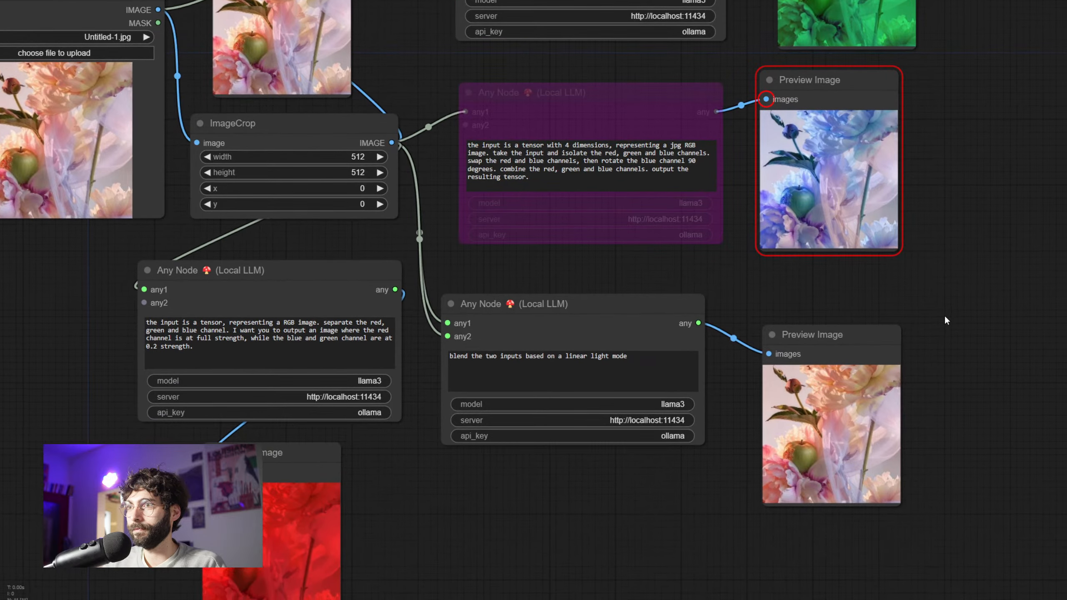
scroll(928, 365, up, 2)
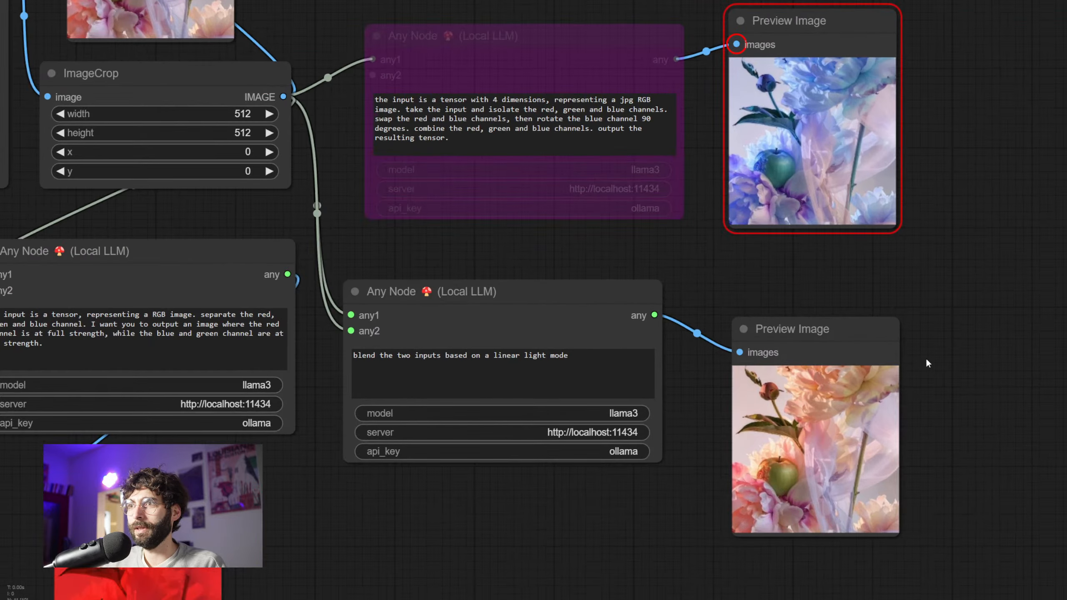
Connect the topmost Any Node's output to any2 of the linear light blend node and run the workflow
drag(925, 357, 981, 437)
drag(524, 346, 559, 277)
scroll(560, 291, down, 2)
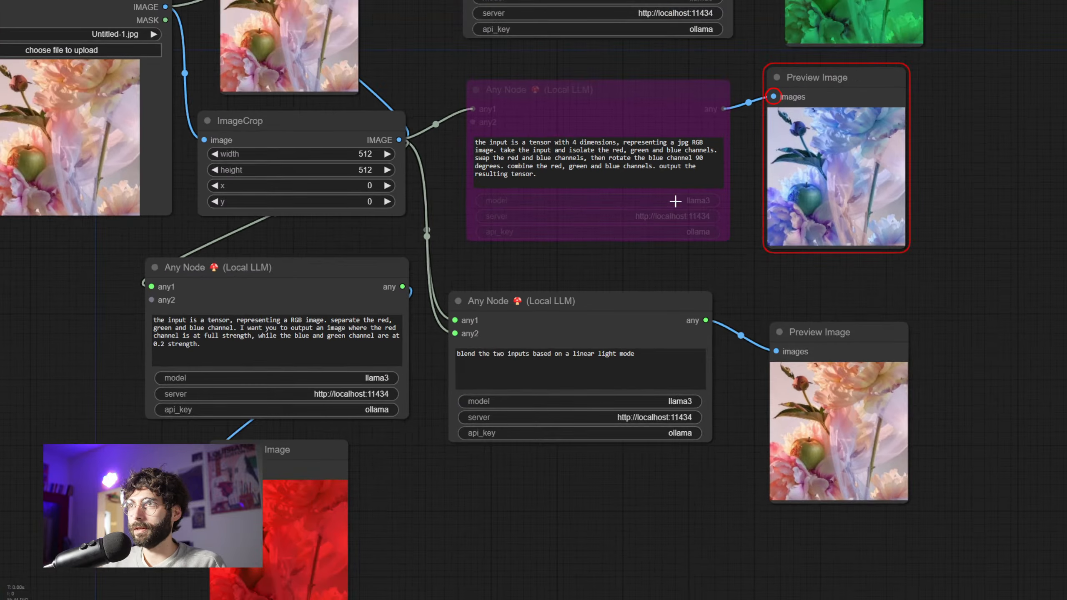
drag(714, 281, 710, 384)
drag(767, 65, 766, 100)
scroll(765, 102, down, 1)
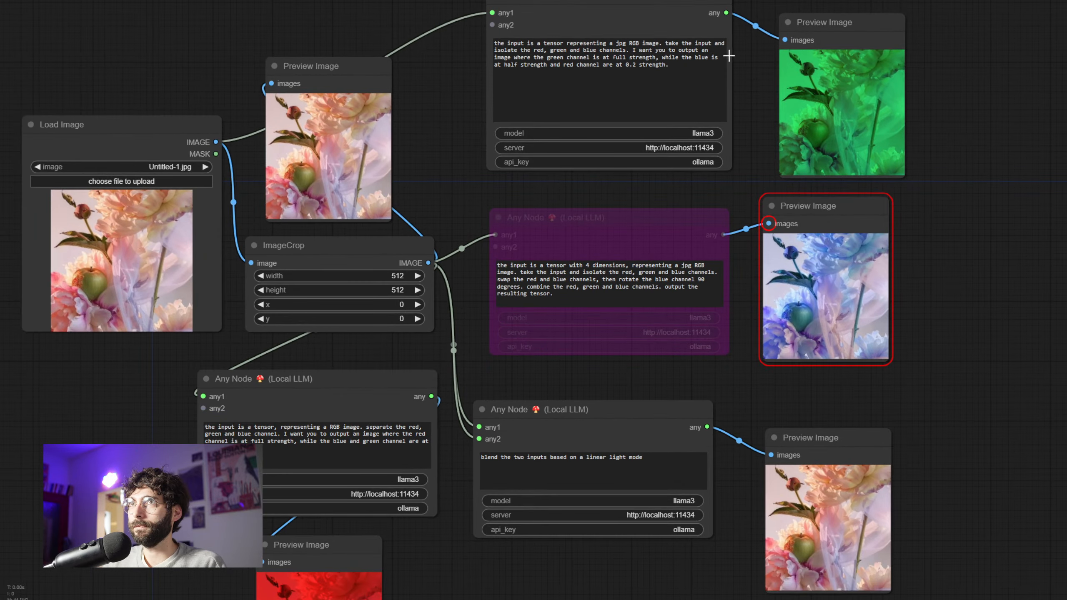
drag(726, 12, 532, 445)
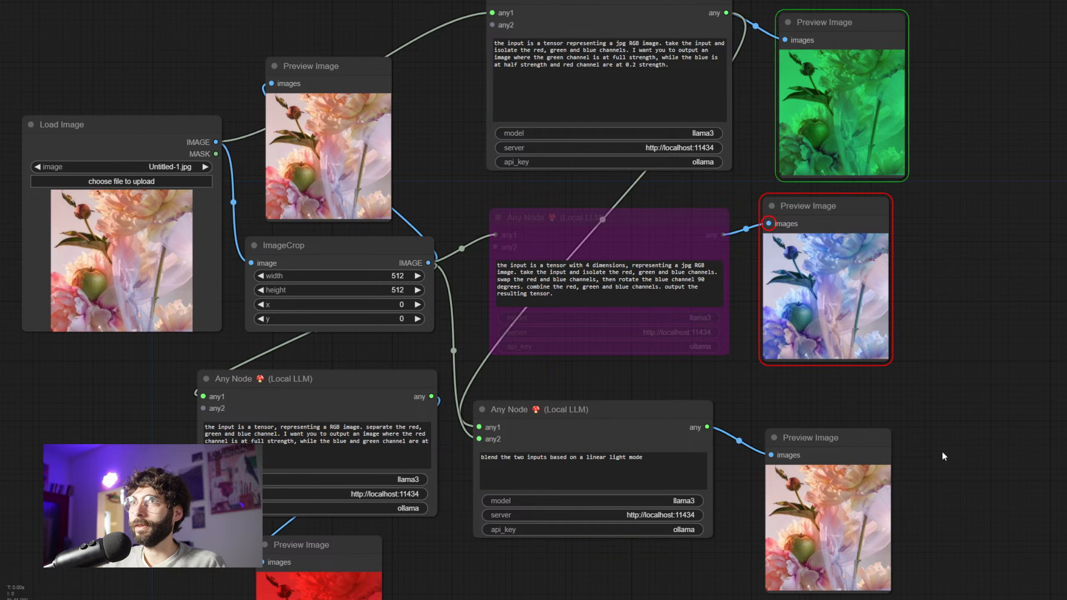
drag(932, 482, 964, 416)
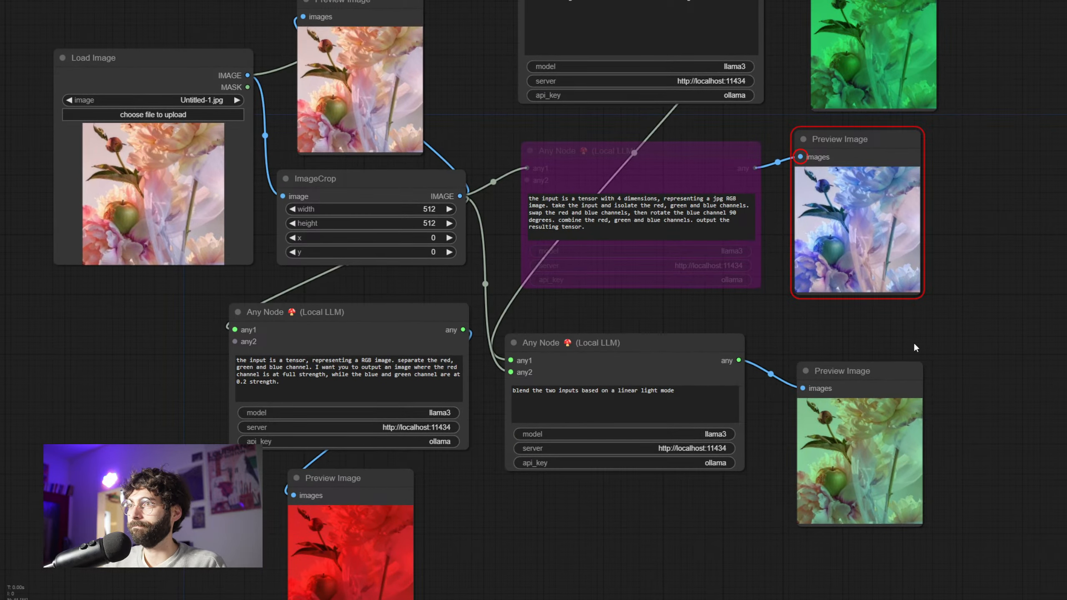
Reactivate the bypassed channel-swap Any Node, connect its output to any2 of the blend node and run the workflow
right_click(711, 170)
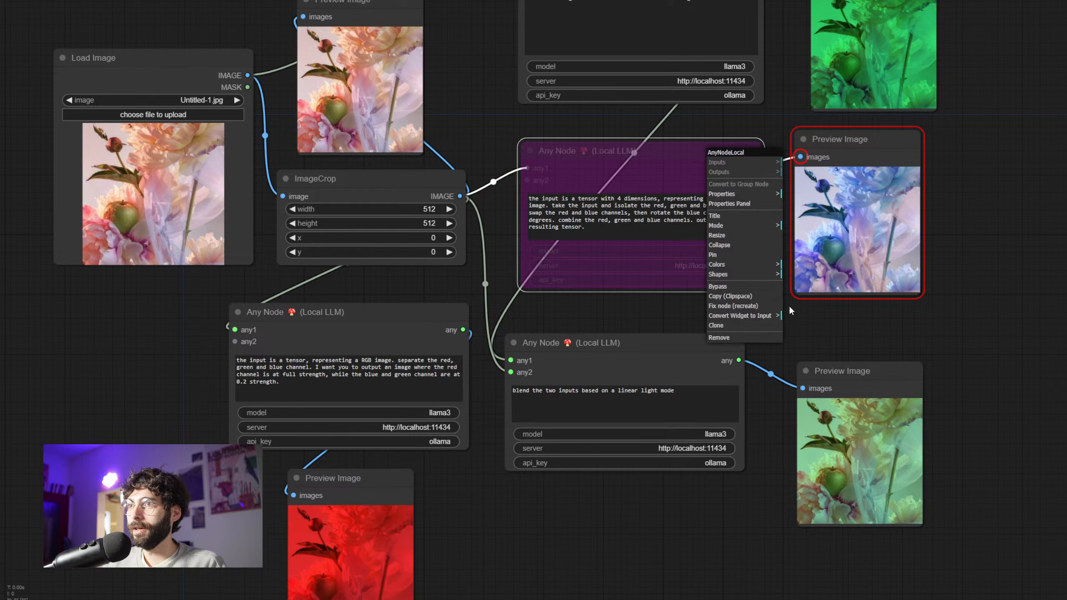
click(741, 289)
drag(755, 168, 511, 372)
key(ctrl+Return)
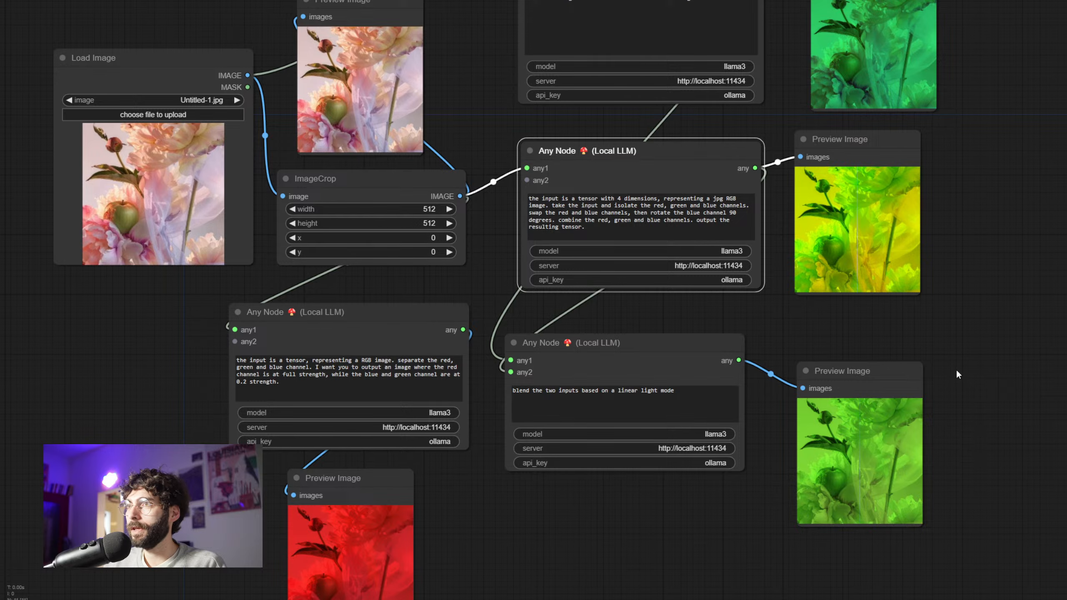
Connect the ImageCrop image output to any1 of the linear light blend node and run the workflow
drag(958, 374, 955, 460)
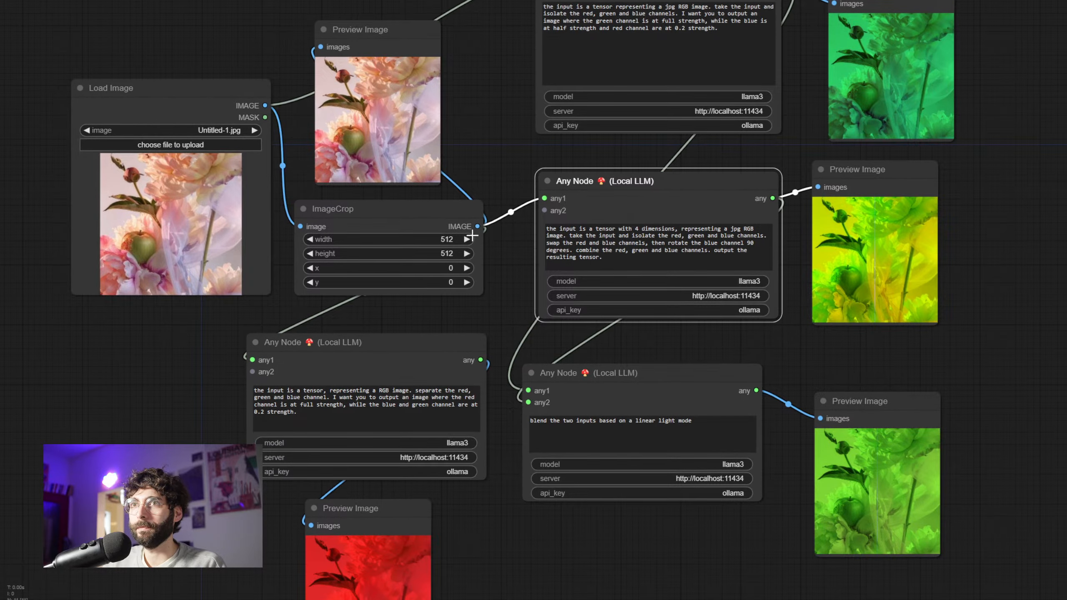
drag(478, 226, 528, 391)
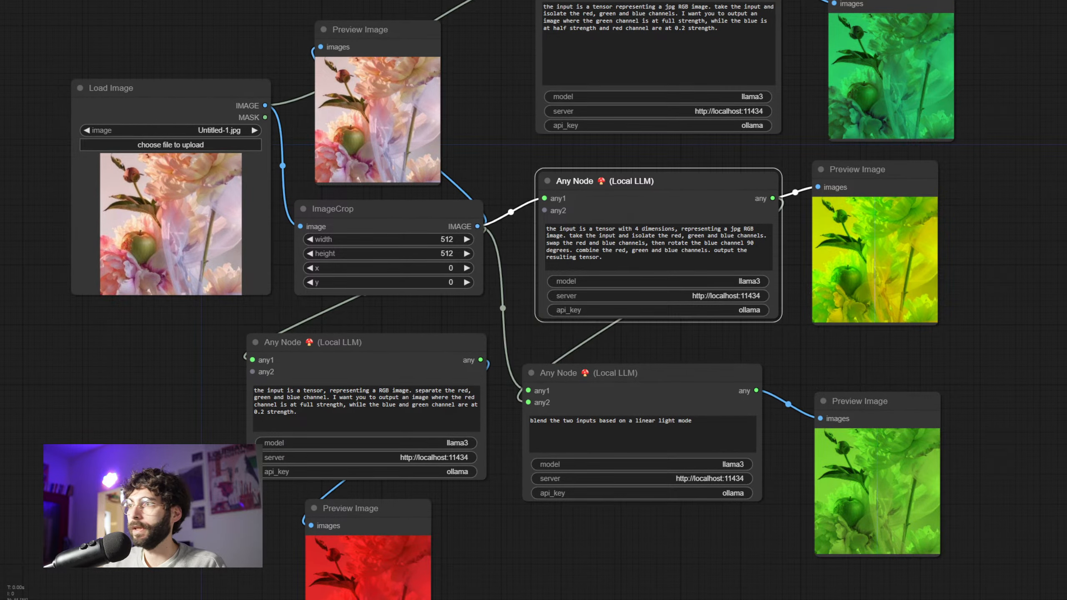
key(ctrl+Return)
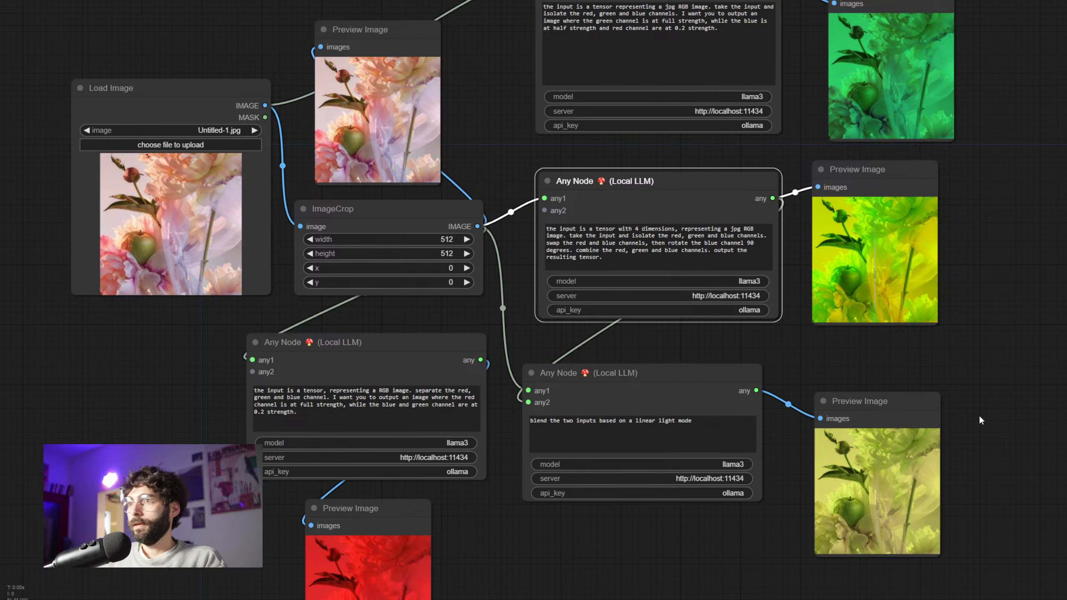
Move the linear light blend node and its Preview Image node slightly lower on the canvas
drag(979, 415, 975, 318)
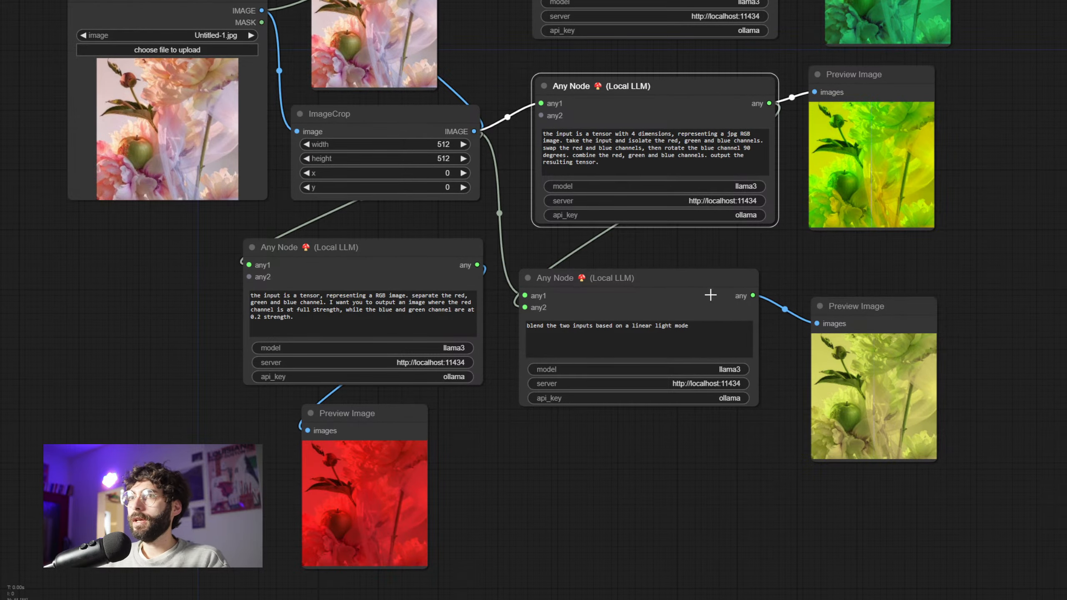
drag(701, 290, 712, 344)
drag(812, 312, 816, 344)
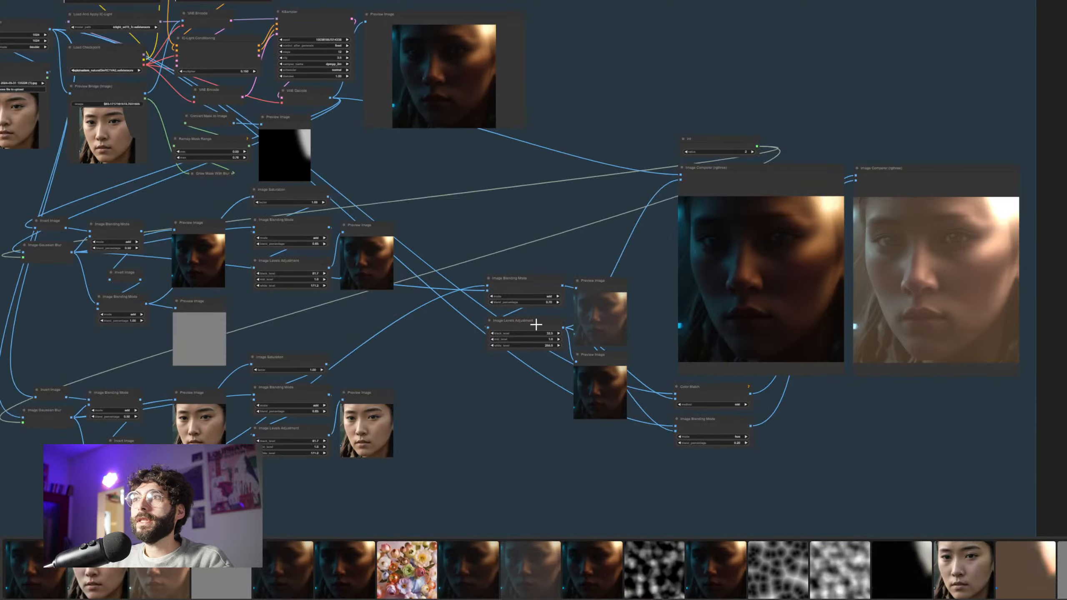
Review the noise-driven ControlNet flower workflow, including its noise generators, prompts and generated image
scroll(530, 328, down, 4)
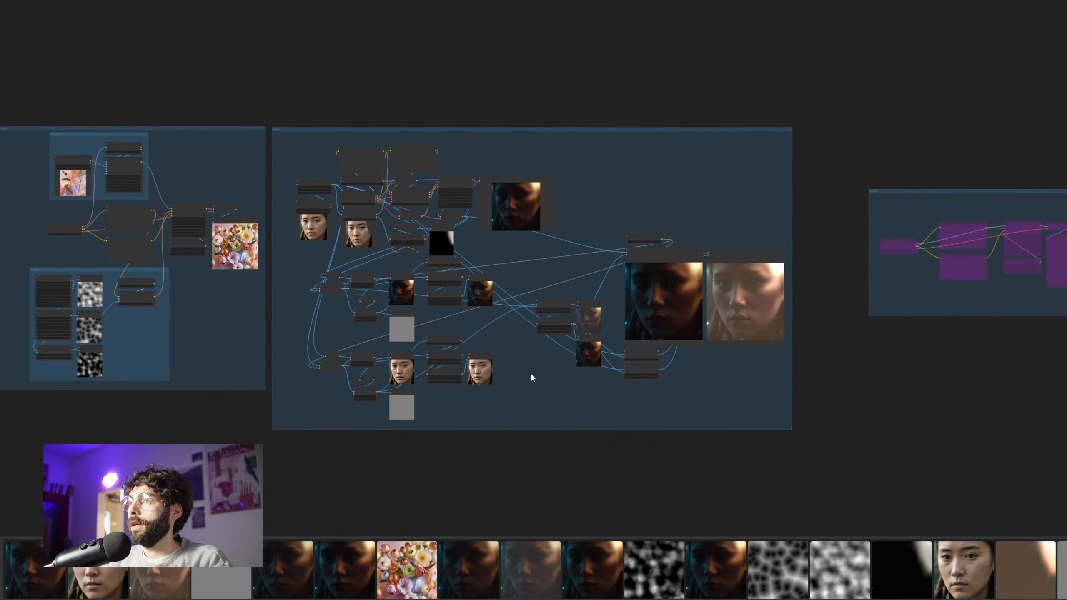
drag(531, 378, 734, 371)
scroll(498, 339, up, 3)
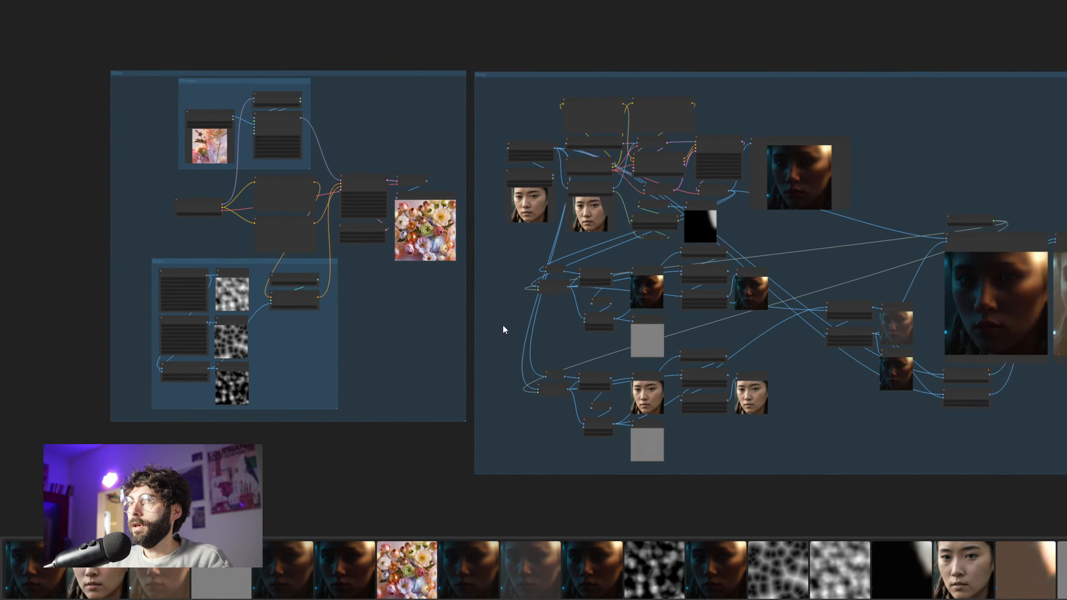
drag(424, 333, 495, 355)
scroll(453, 357, up, 5)
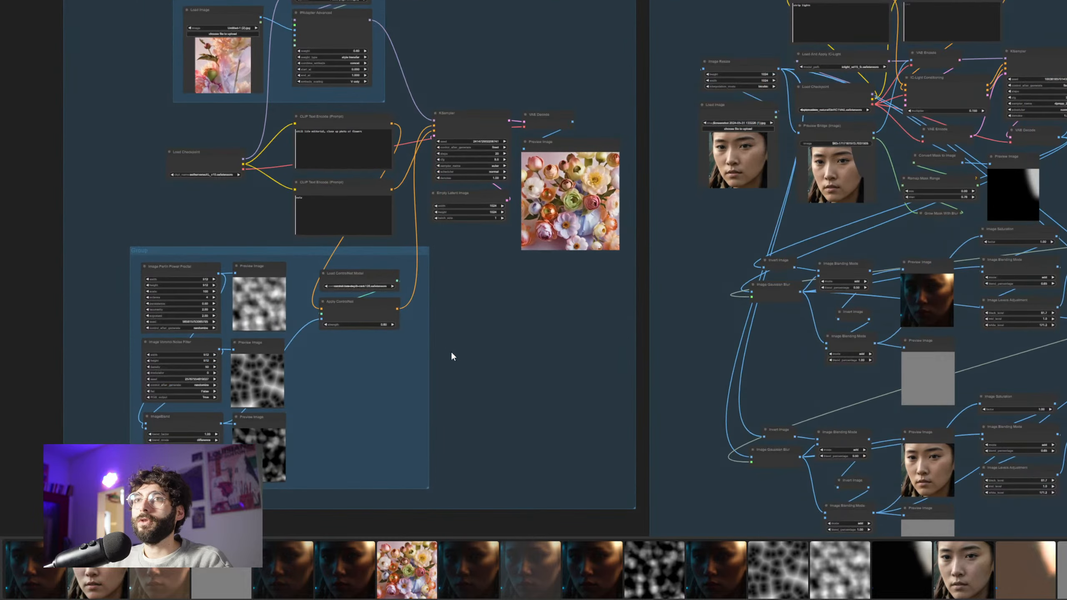
drag(588, 369, 713, 400)
scroll(589, 372, up, 1)
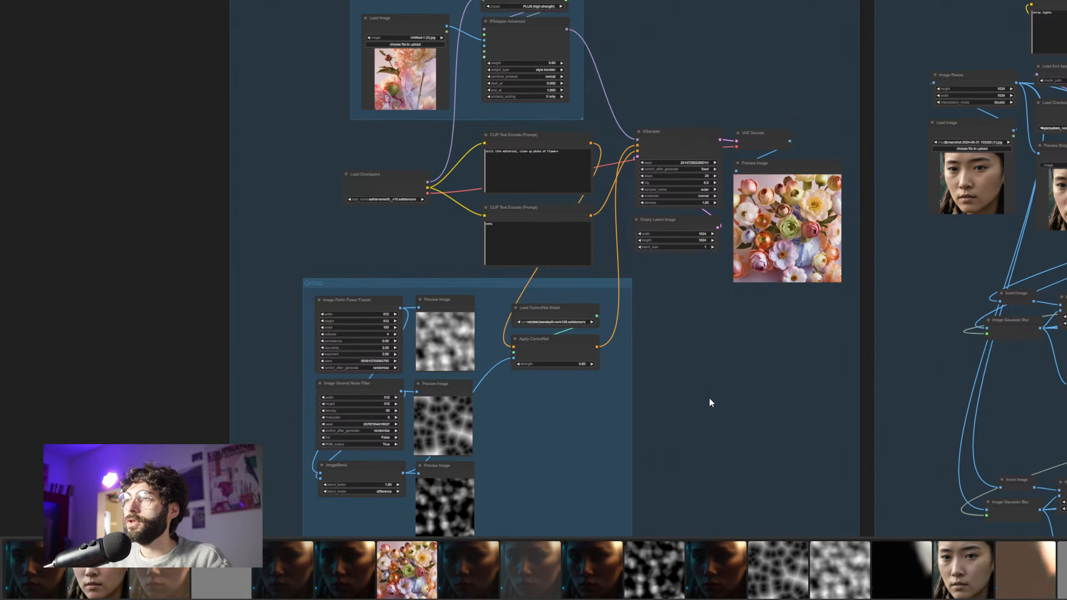
Review the IC-Light relighting workflow and compare the portrait versions in its final image comparers
scroll(708, 397, down, 3)
drag(722, 405, 234, 374)
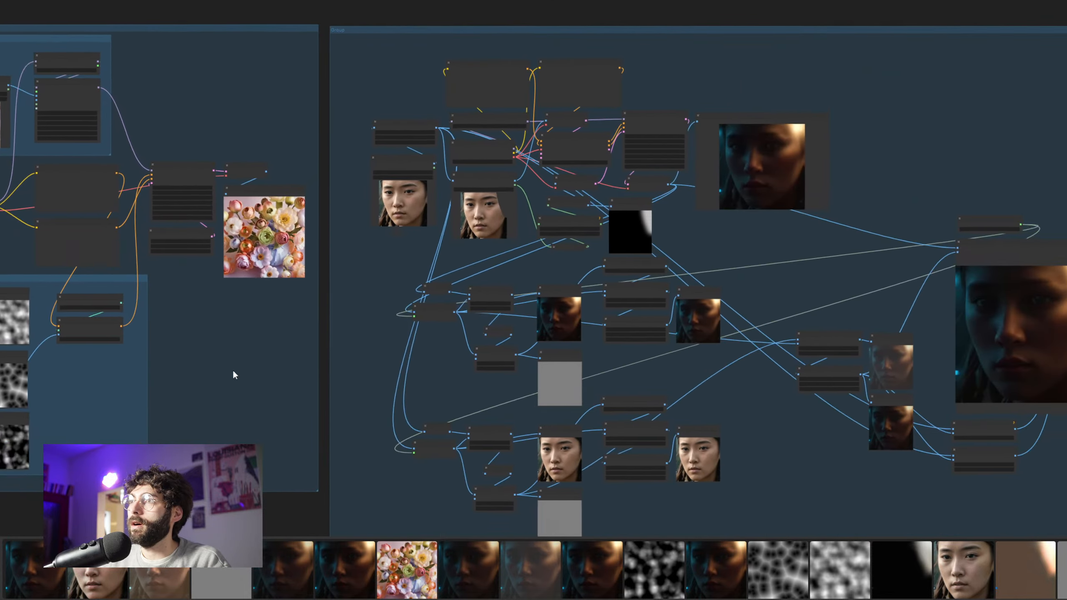
scroll(719, 460, up, 5)
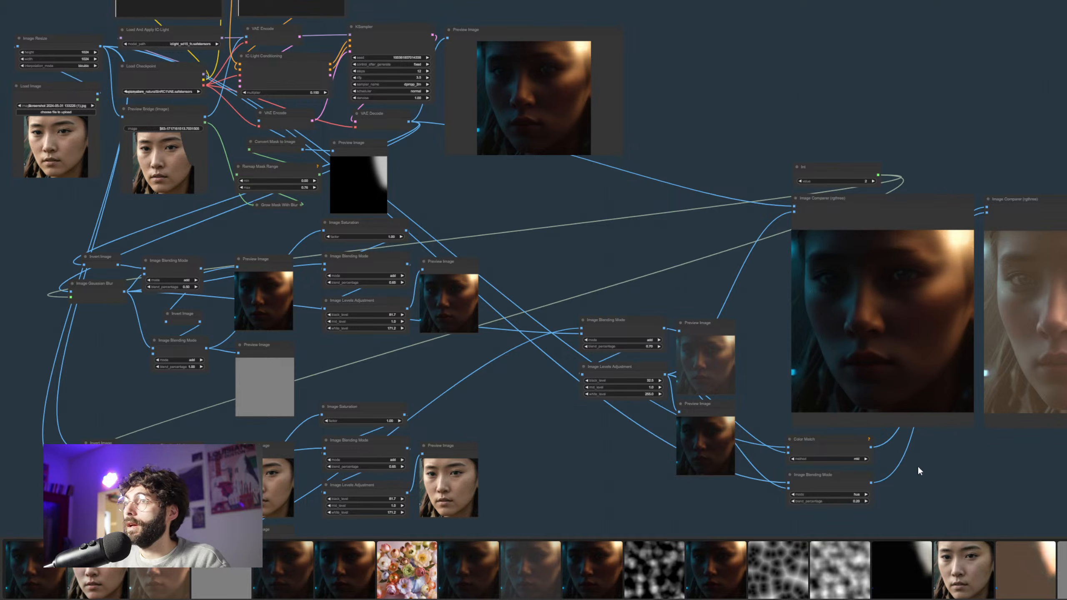
drag(917, 465, 668, 411)
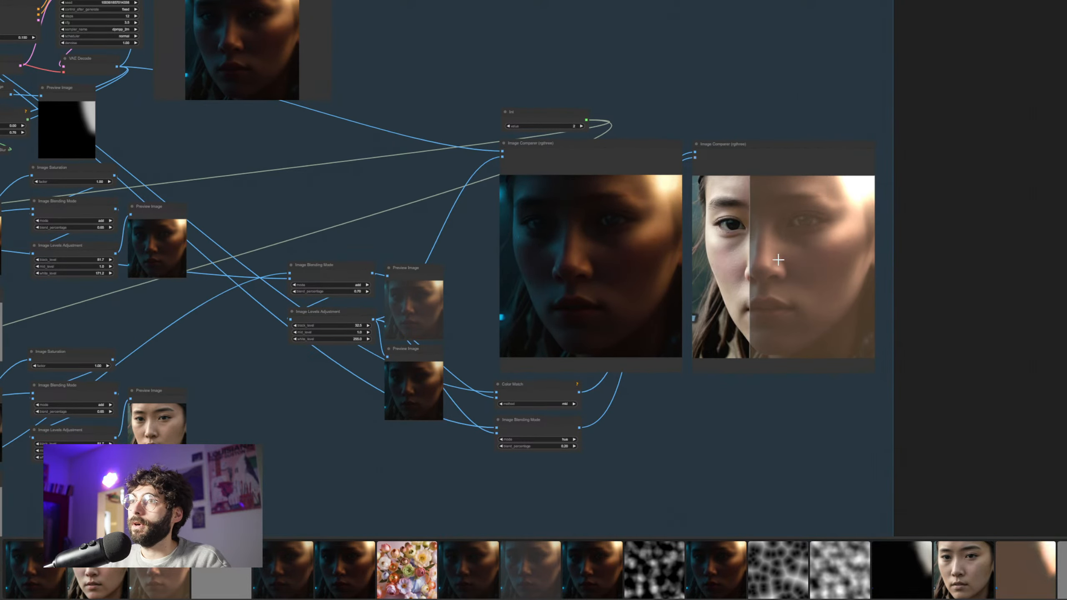
scroll(756, 463, down, 6)
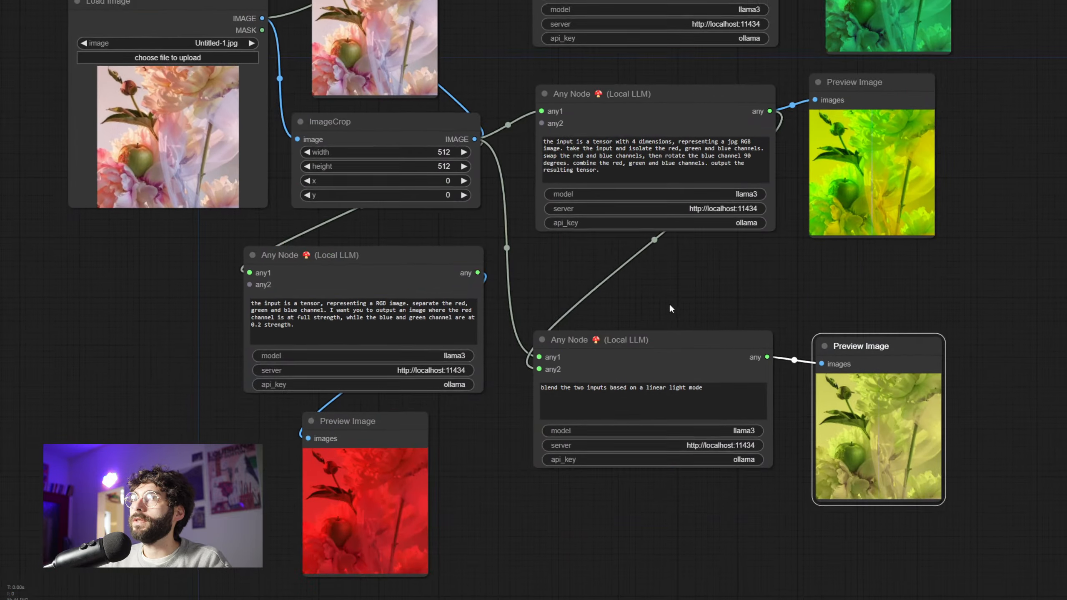
scroll(694, 370, up, 2)
scroll(713, 417, down, 1)
drag(713, 416, 682, 382)
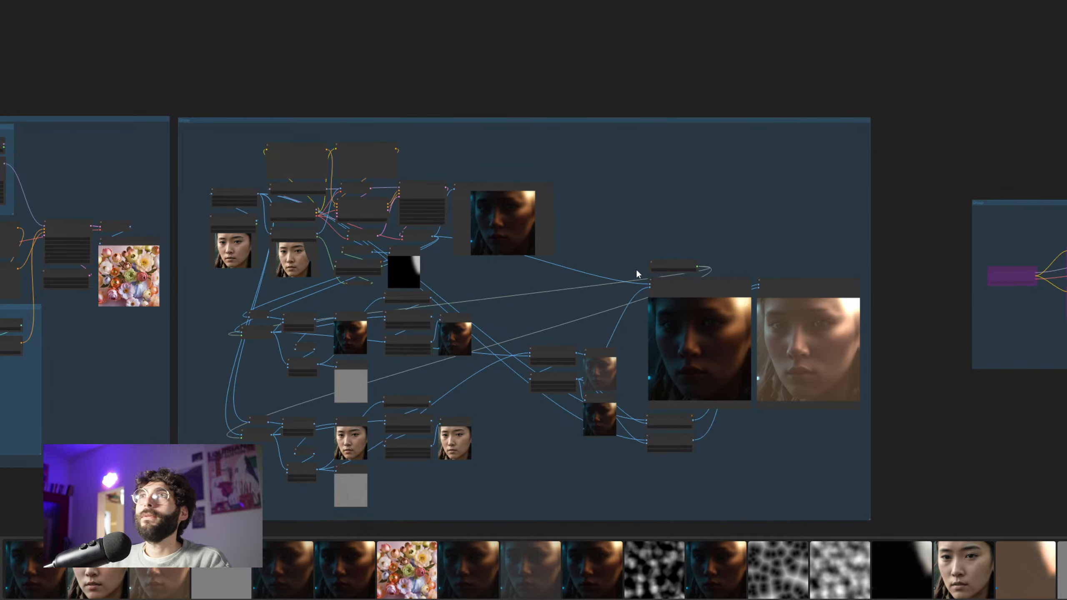
drag(639, 231, 688, 217)
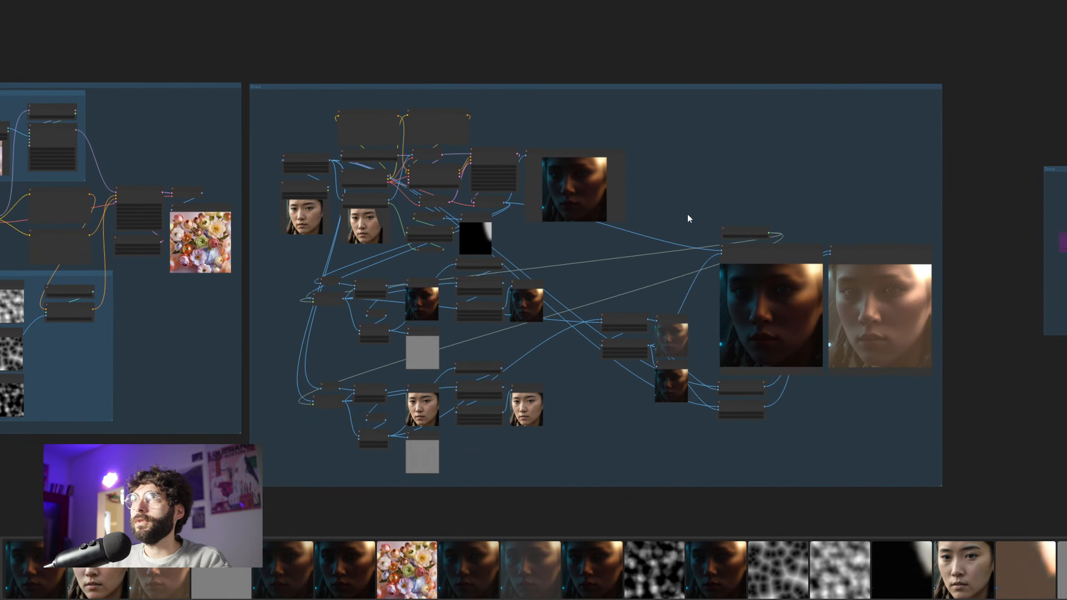